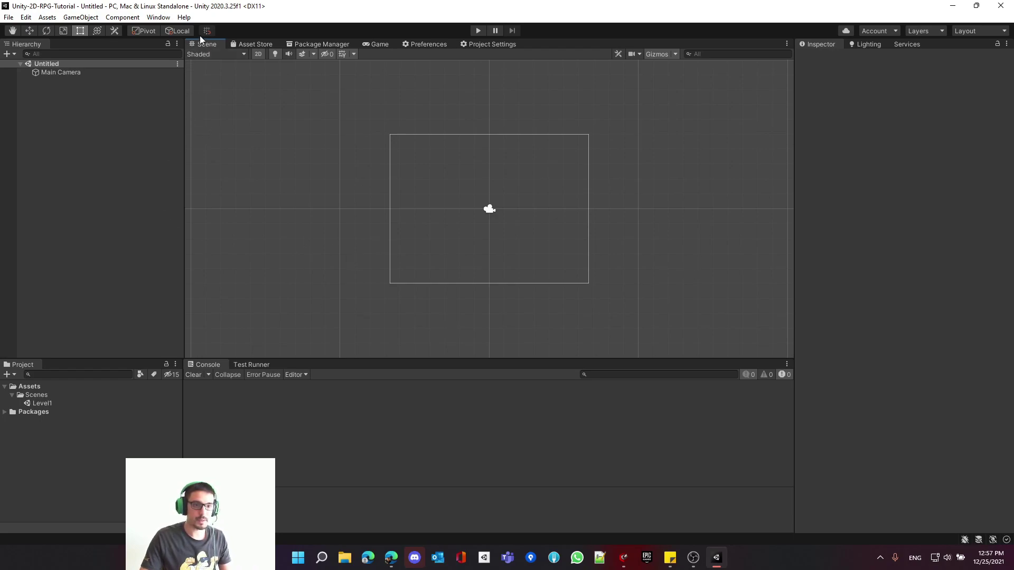
pyautogui.click(45, 404)
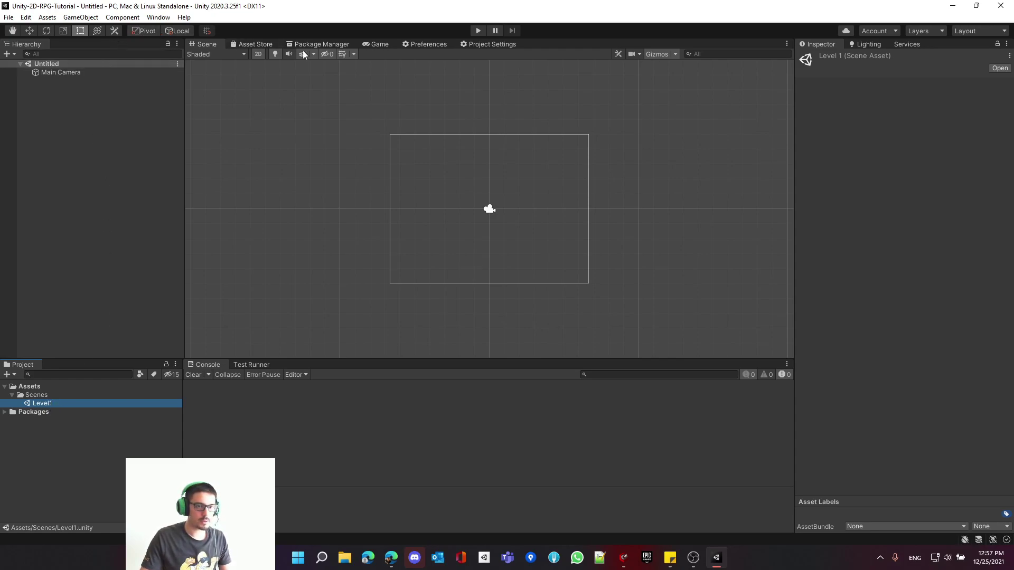
pyautogui.click(341, 47)
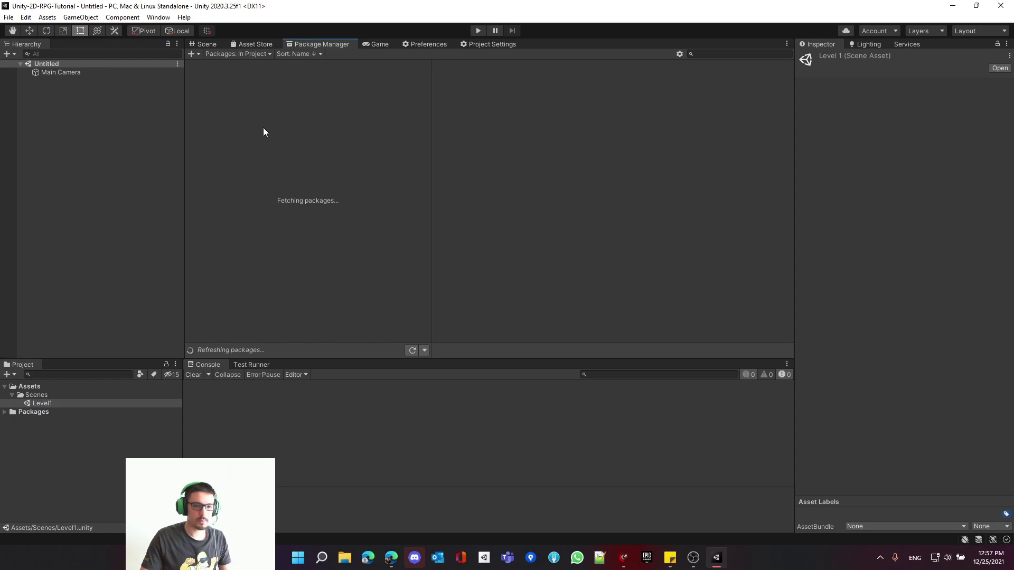
pyautogui.click(206, 45)
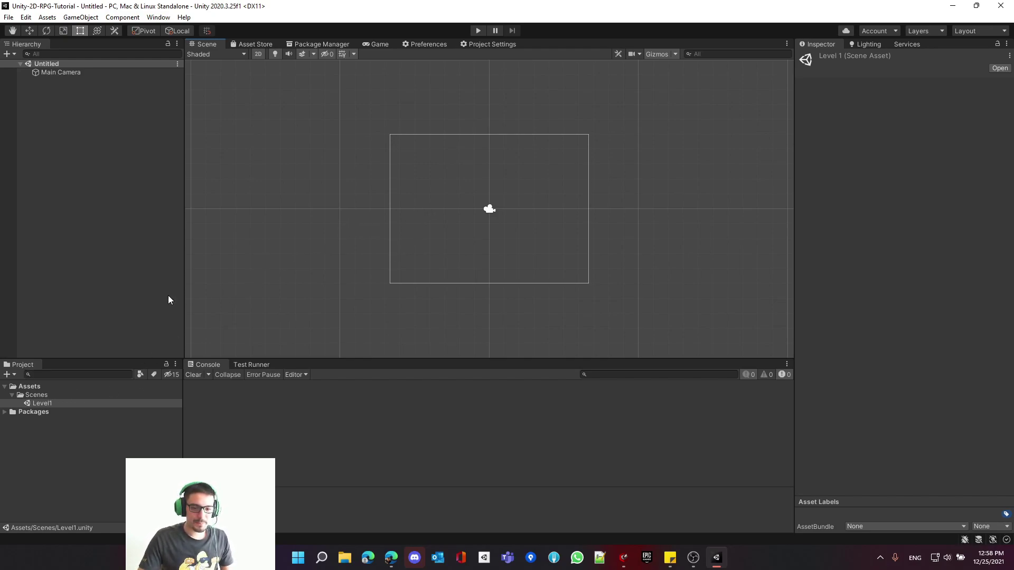
pyautogui.click(109, 309)
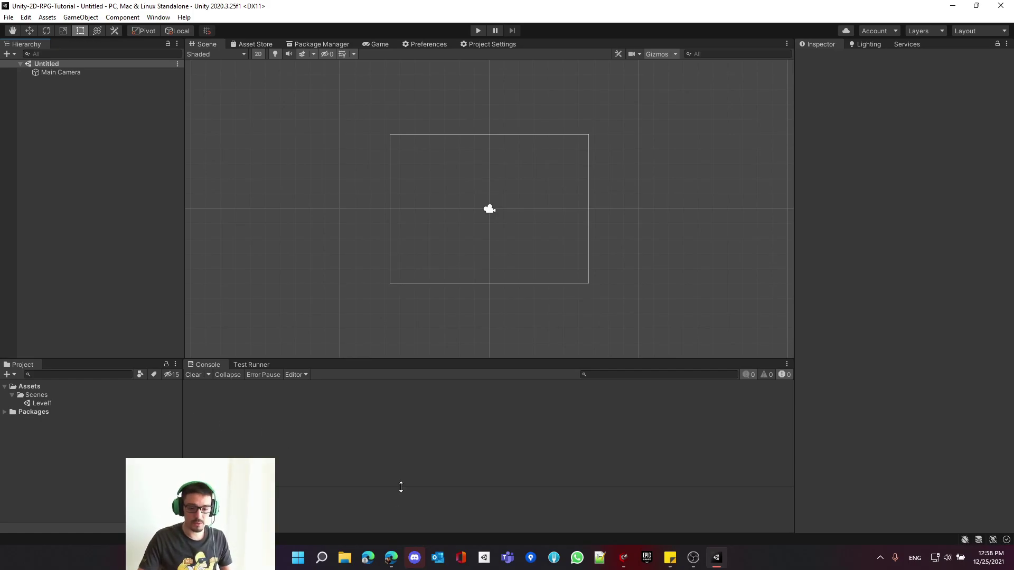
# Switch to the browser and look over the 16x16 DungeonTileset II page on itch.io and its list of downloadable files.
pyautogui.click(391, 557)
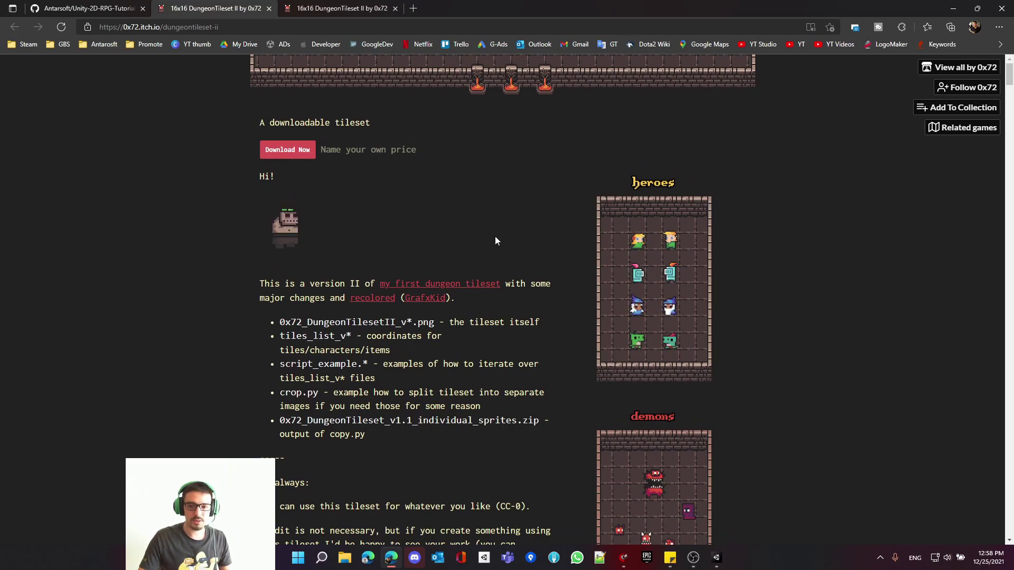
pyautogui.scroll(-10, 495, 240)
pyautogui.scroll(10, 515, 256)
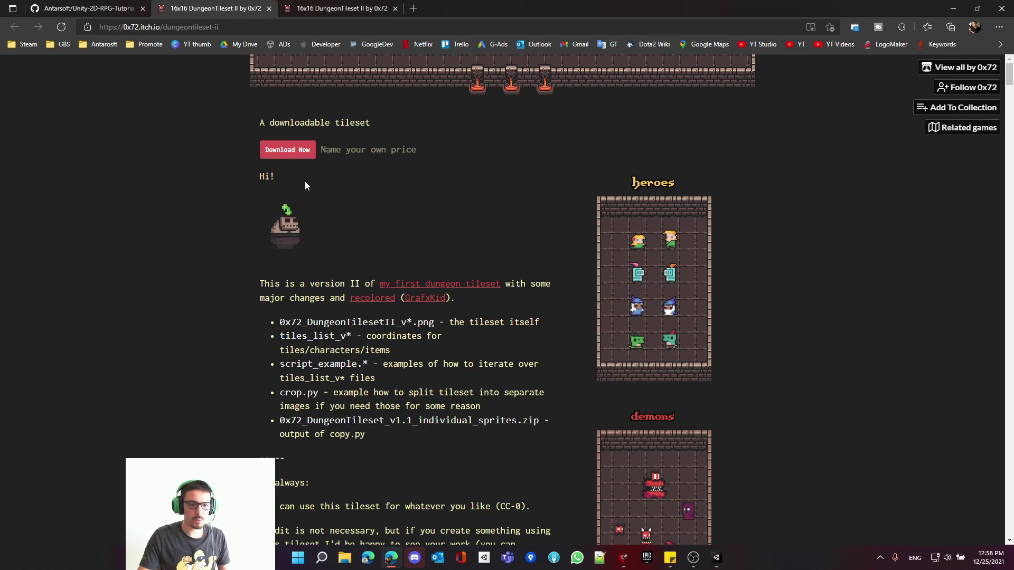
pyautogui.click(338, 9)
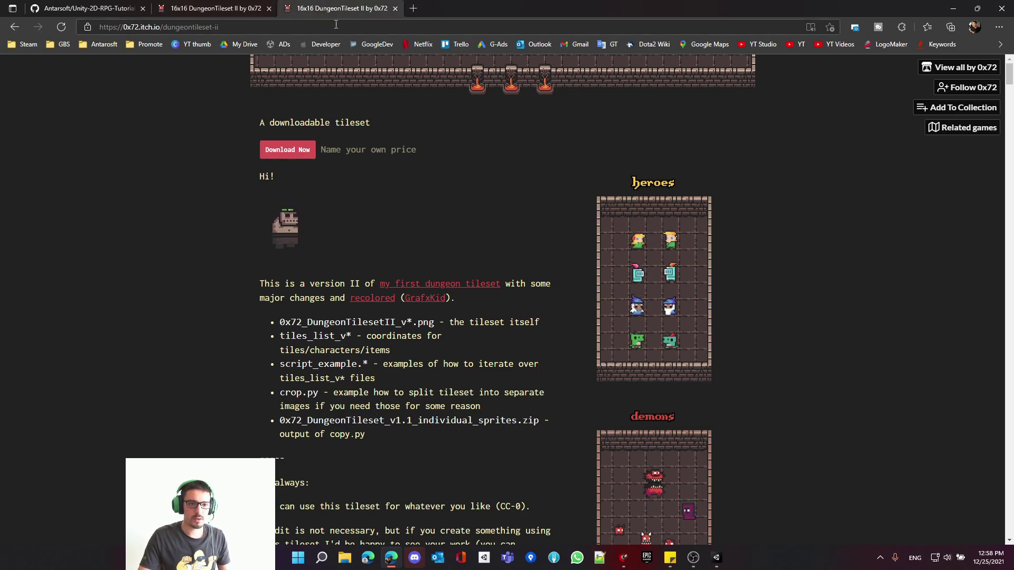
pyautogui.click(306, 150)
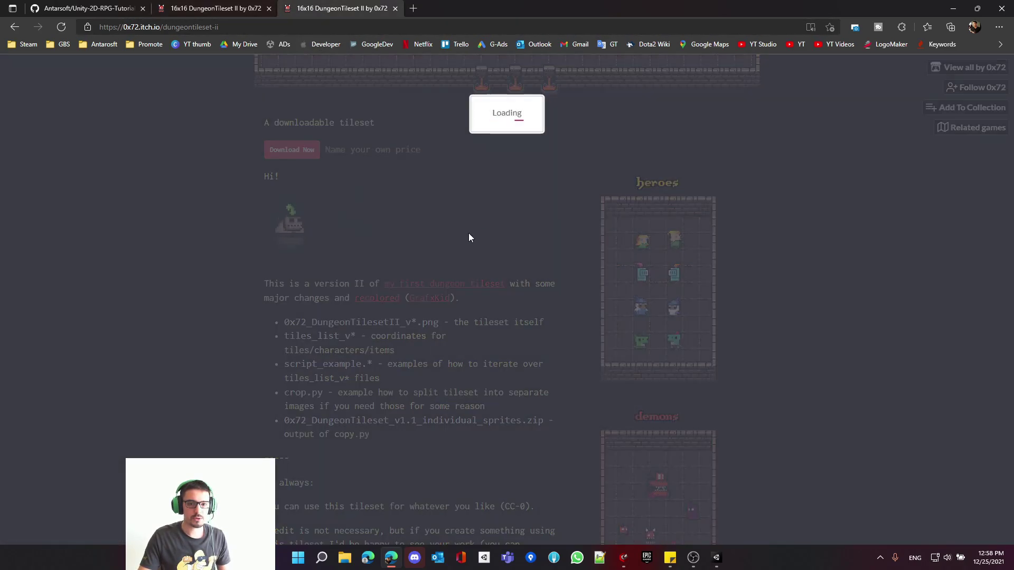
pyautogui.click(470, 183)
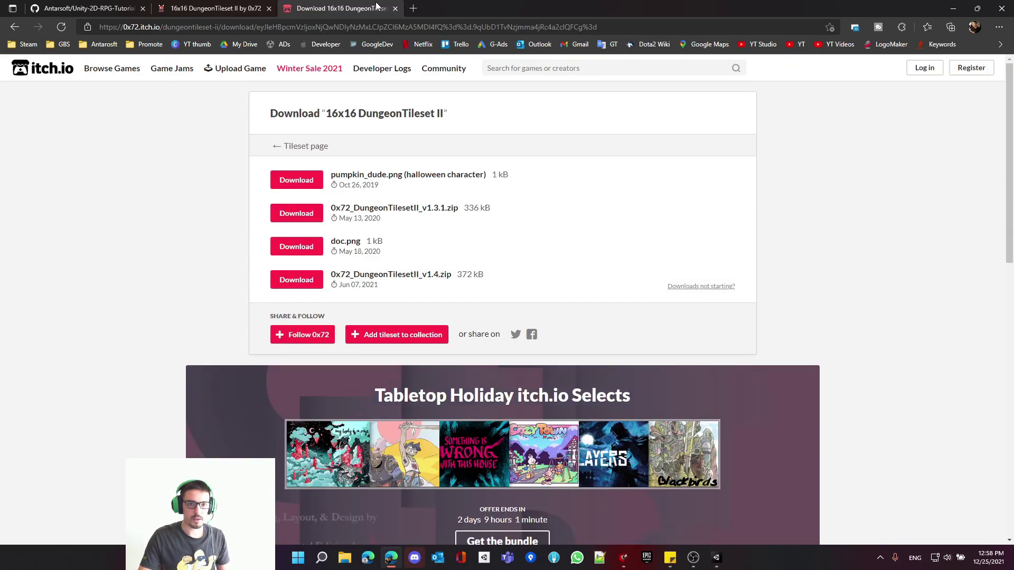
pyautogui.click(210, 7)
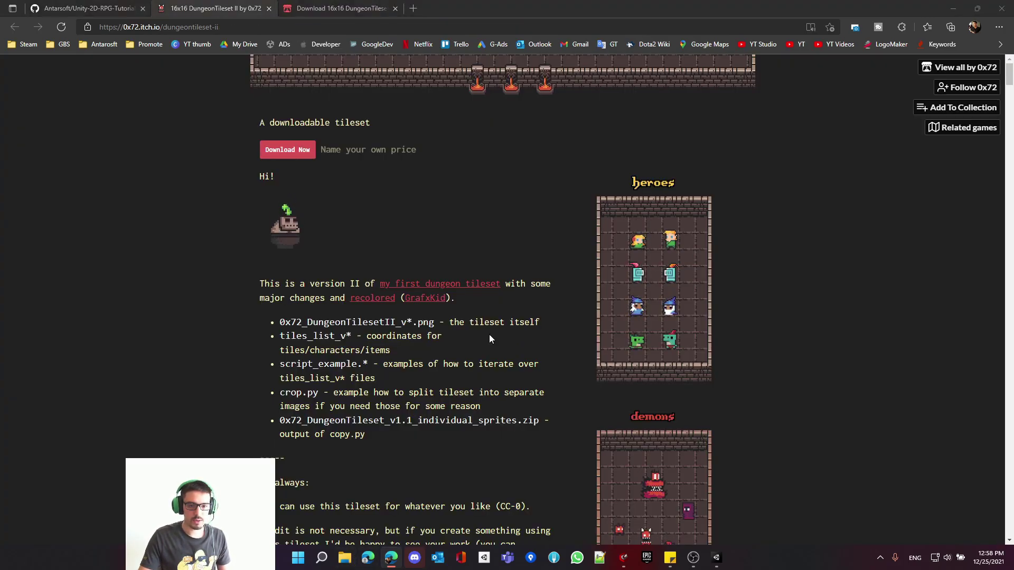
# In File Explorer, go to the extracted 0x72_DungeonTilesetII_v1.4 folder in Downloads and open the tileset PNG.
pyautogui.press('super+e')
pyautogui.click(328, 135)
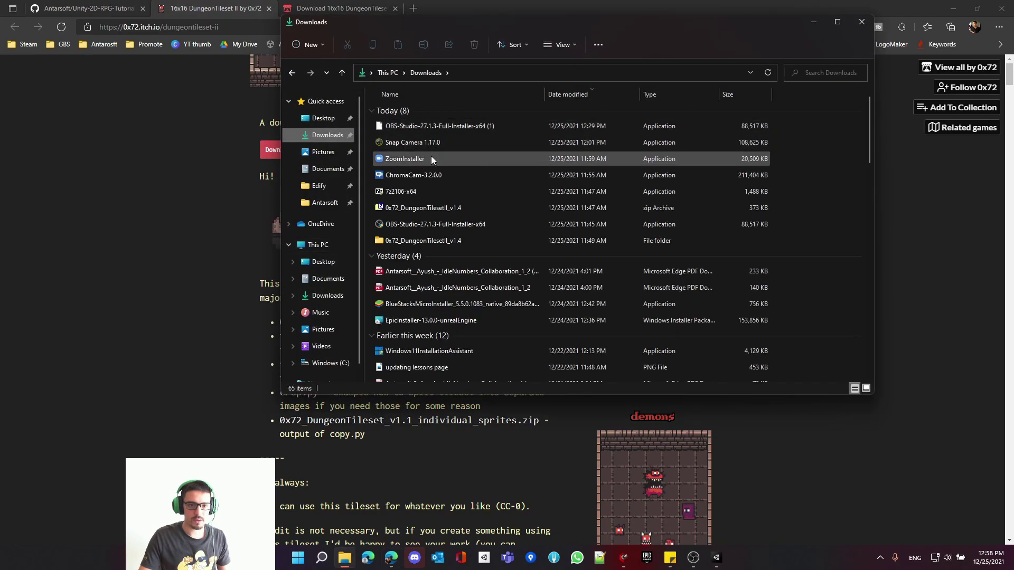
pyautogui.doubleClick(417, 240)
pyautogui.doubleClick(393, 126)
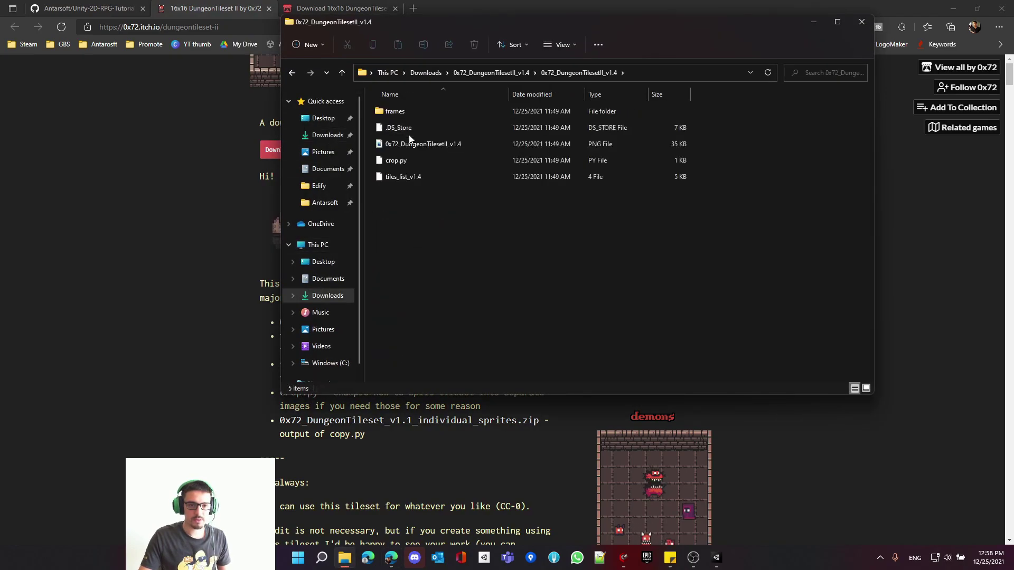
pyautogui.doubleClick(409, 144)
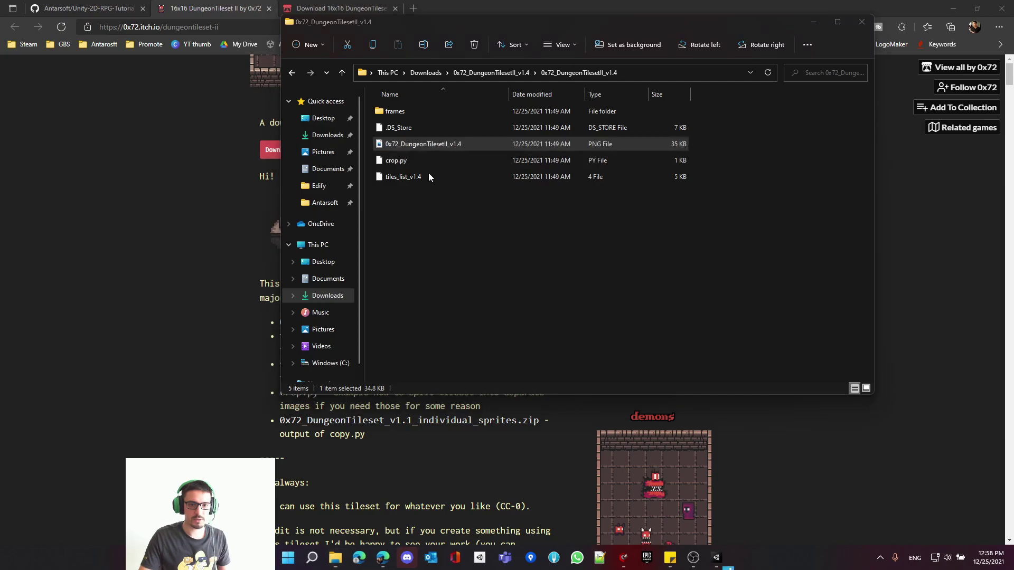
# Examine the characters, weapons and dungeon tiles in the tileset image, and close the image viewer.
pyautogui.scroll(5, 647, 422)
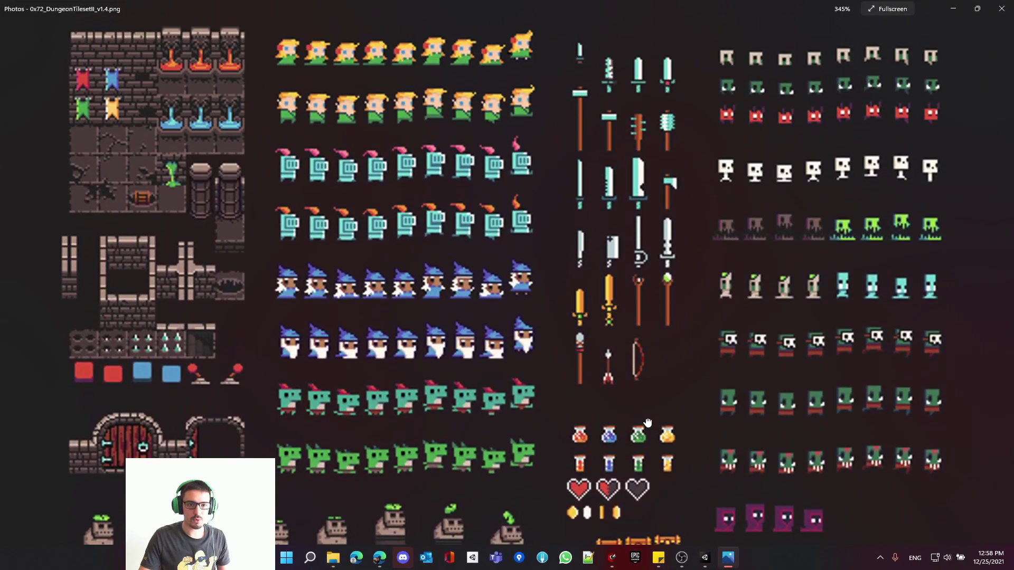
pyautogui.moveTo(647, 422); pyautogui.dragTo(647, 406)
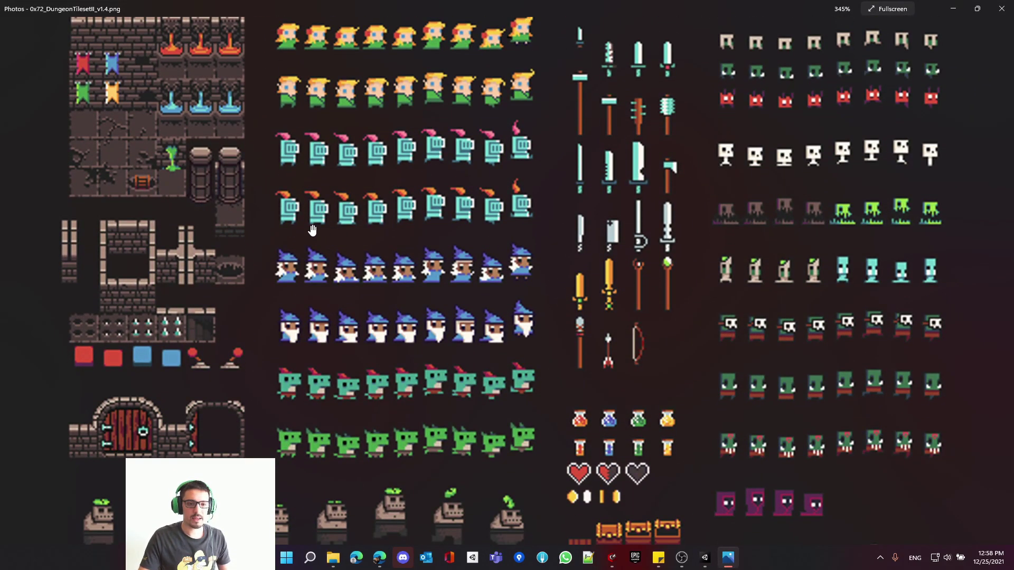
pyautogui.moveTo(347, 176); pyautogui.dragTo(348, 268)
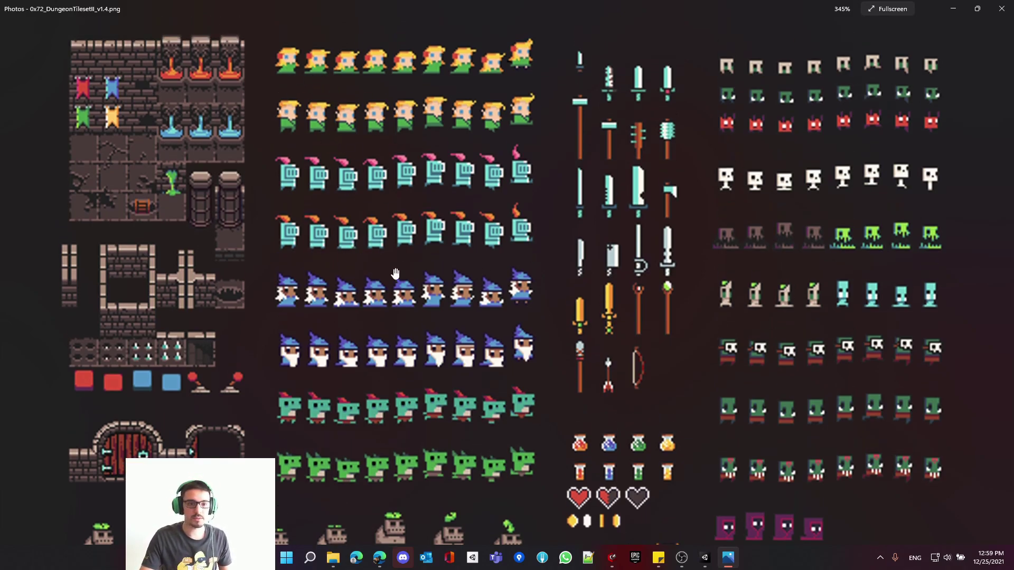
pyautogui.scroll(-5, 396, 235)
pyautogui.scroll(2, 401, 317)
pyautogui.scroll(-5, 401, 321)
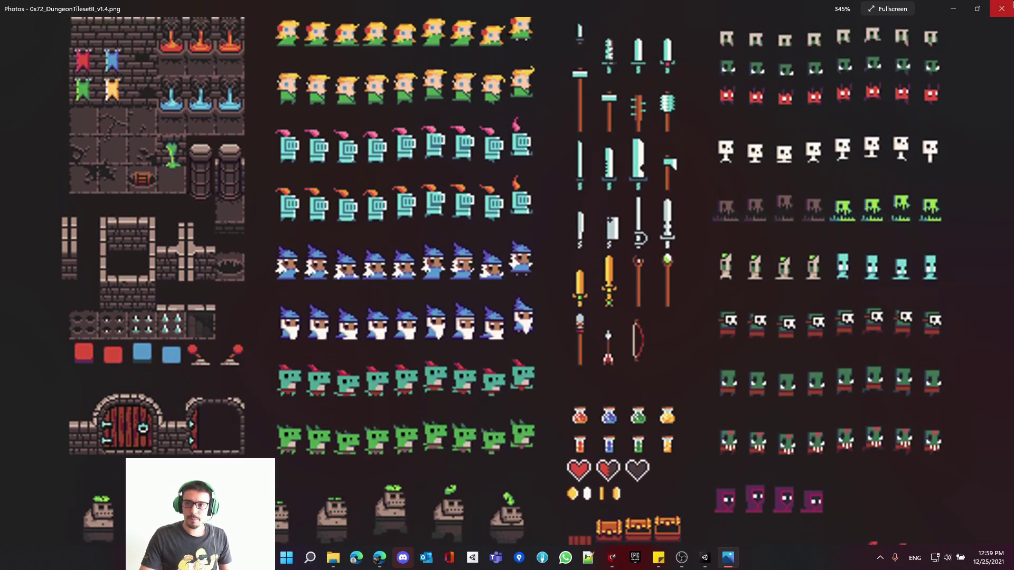
pyautogui.hotkey('alt', 'F4')
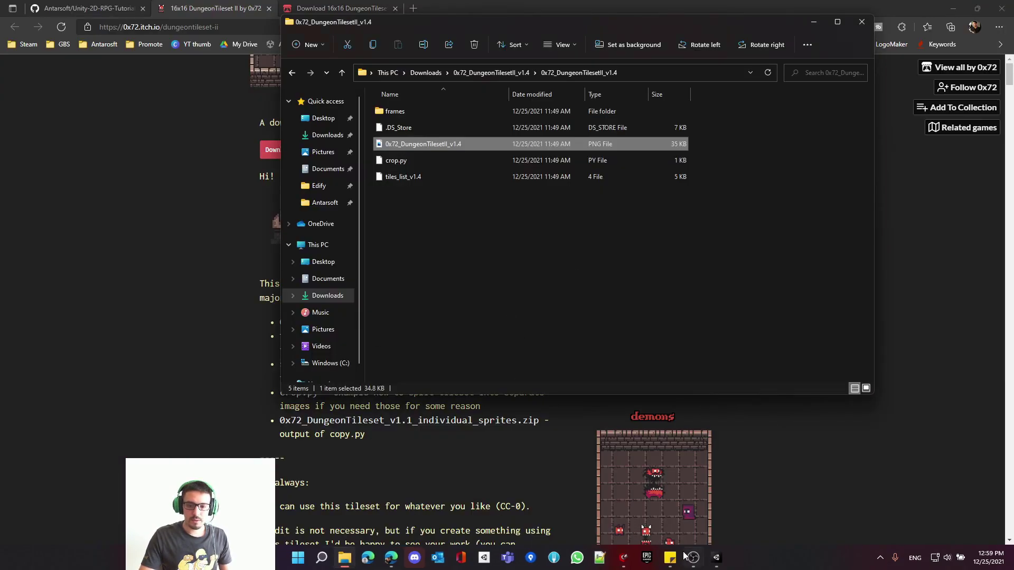
# Switch to Unity and create a folder named Art inside the project's Assets folder.
pyautogui.click(717, 557)
pyautogui.click(344, 557)
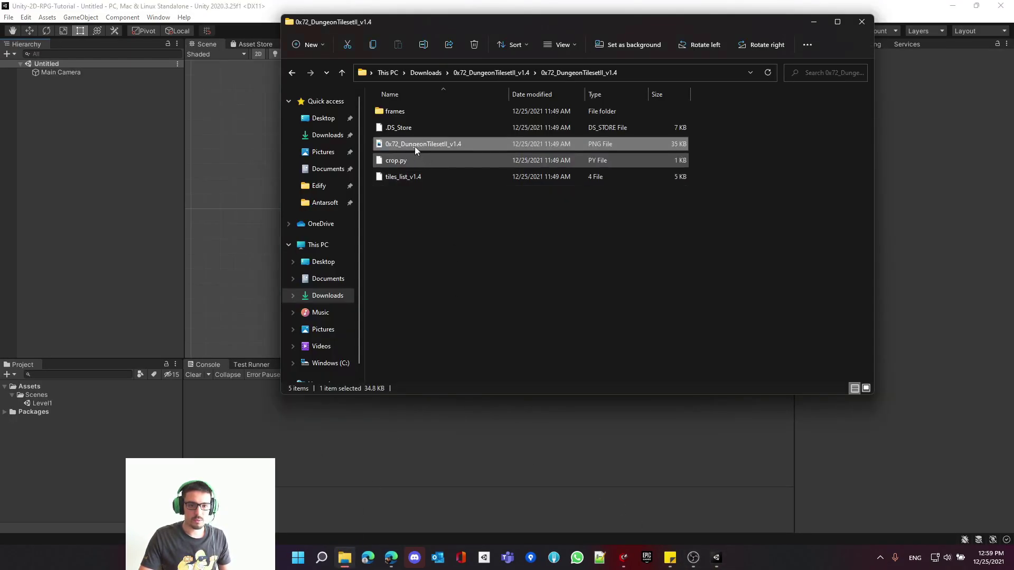
pyautogui.click(27, 386)
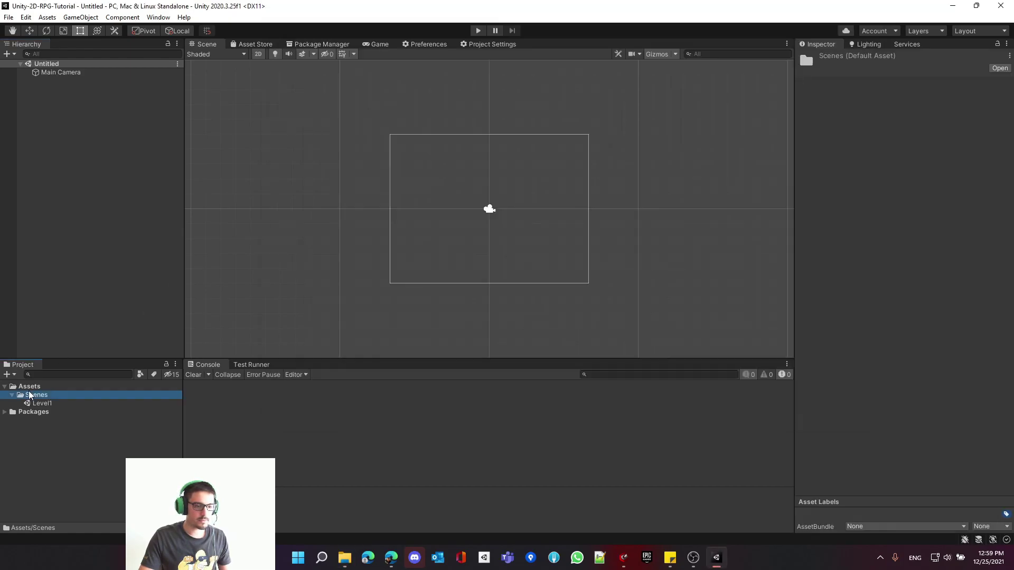
pyautogui.rightClick(26, 386)
pyautogui.moveTo(169, 101)
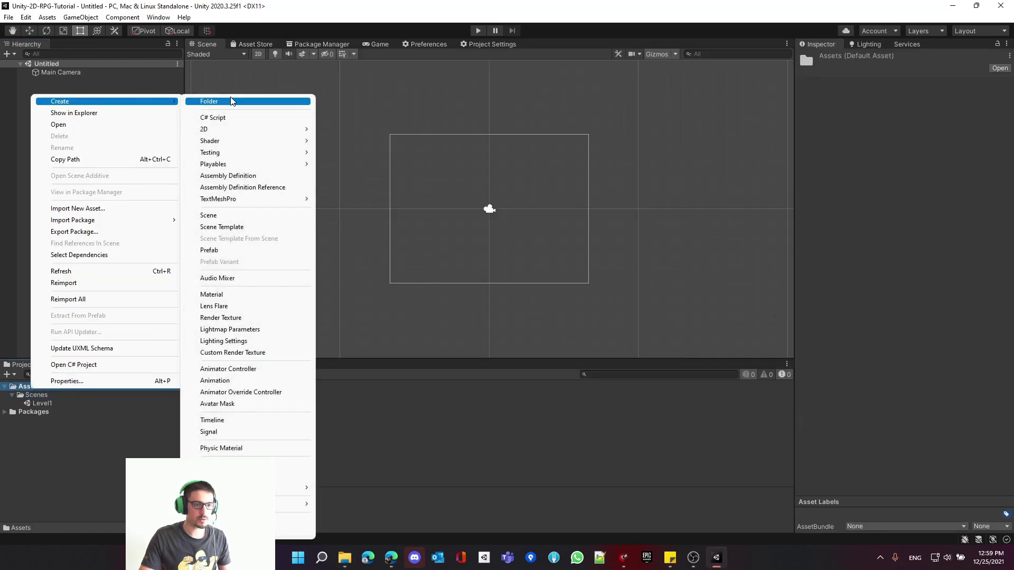
pyautogui.click(231, 100)
pyautogui.write('Art')
pyautogui.press('Return')
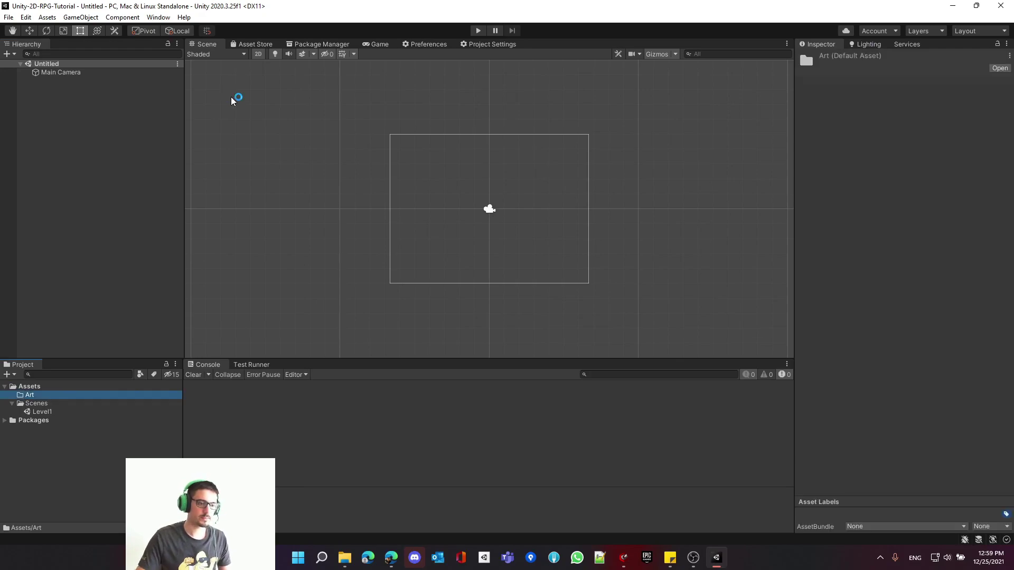
# Import the 0x72_DungeonTilesetII_v1.4 PNG from File Explorer into the Art folder and enlarge its texture preview.
pyautogui.hotkey('alt', 'Tab')
pyautogui.moveTo(429, 145); pyautogui.dragTo(30, 391)
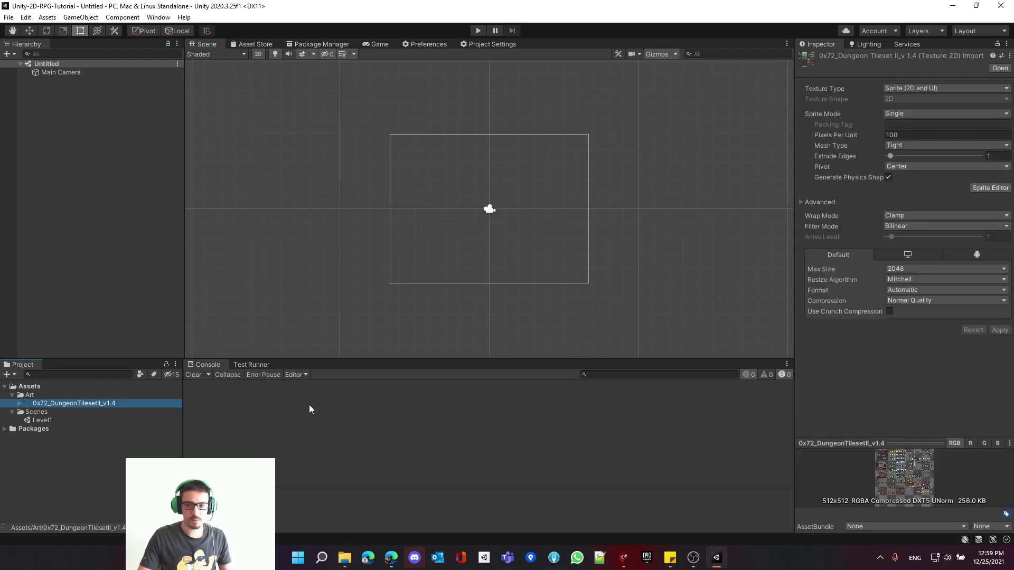
pyautogui.moveTo(905, 440); pyautogui.dragTo(909, 376)
# Rename the imported tileset texture in the Art folder to Atlas.
pyautogui.click(90, 404)
pyautogui.click(93, 404)
pyautogui.write('Atlas')
pyautogui.press('Return')
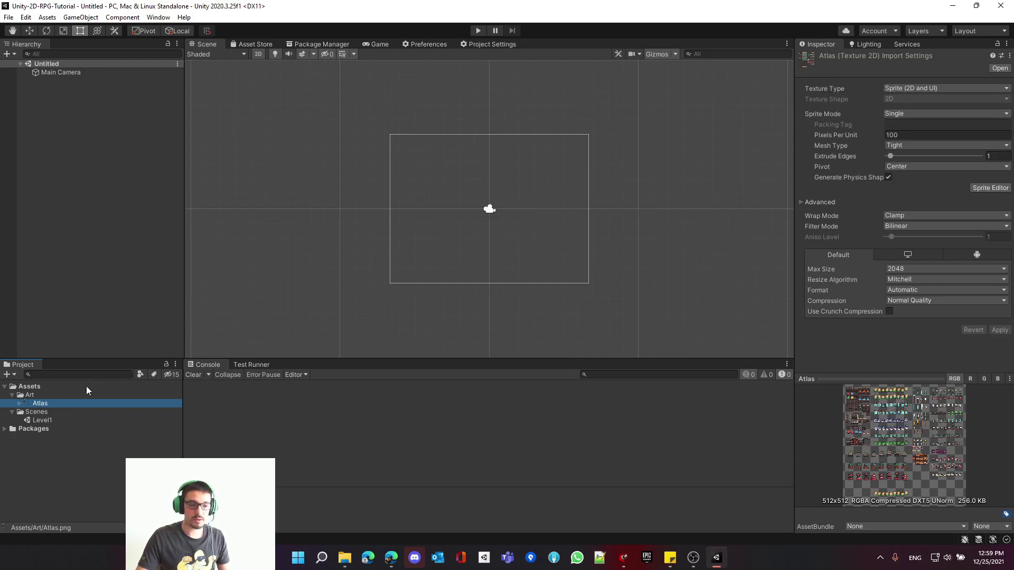
# Set the Atlas texture's Sprite Mode to Multiple.
pyautogui.click(57, 404)
pyautogui.click(854, 87)
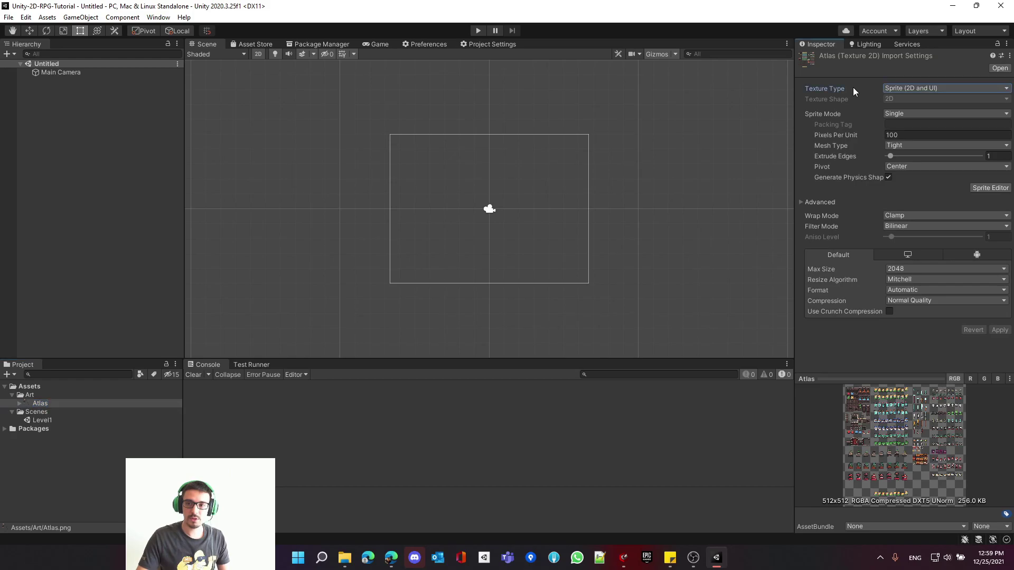
pyautogui.click(863, 87)
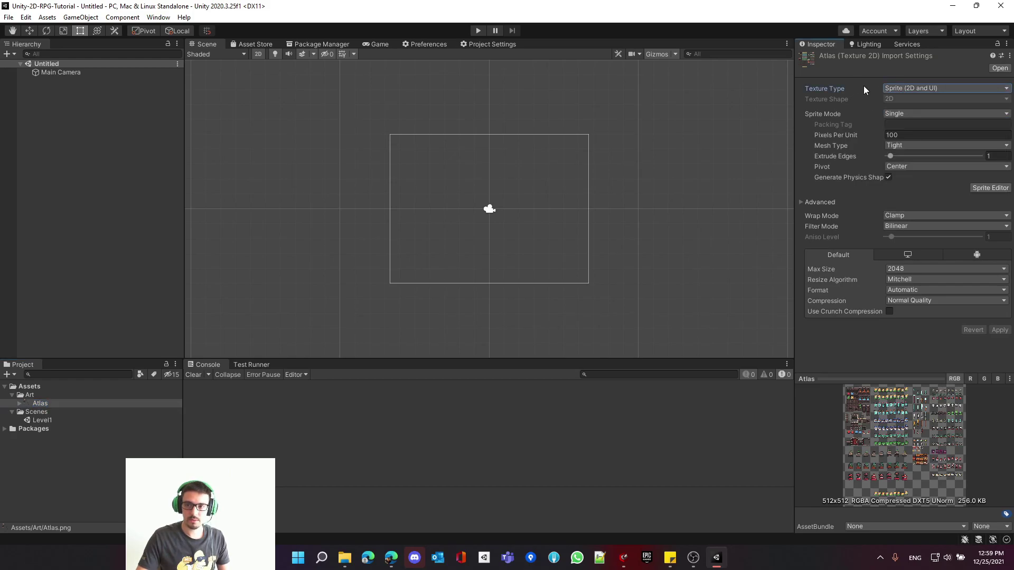
pyautogui.click(883, 113)
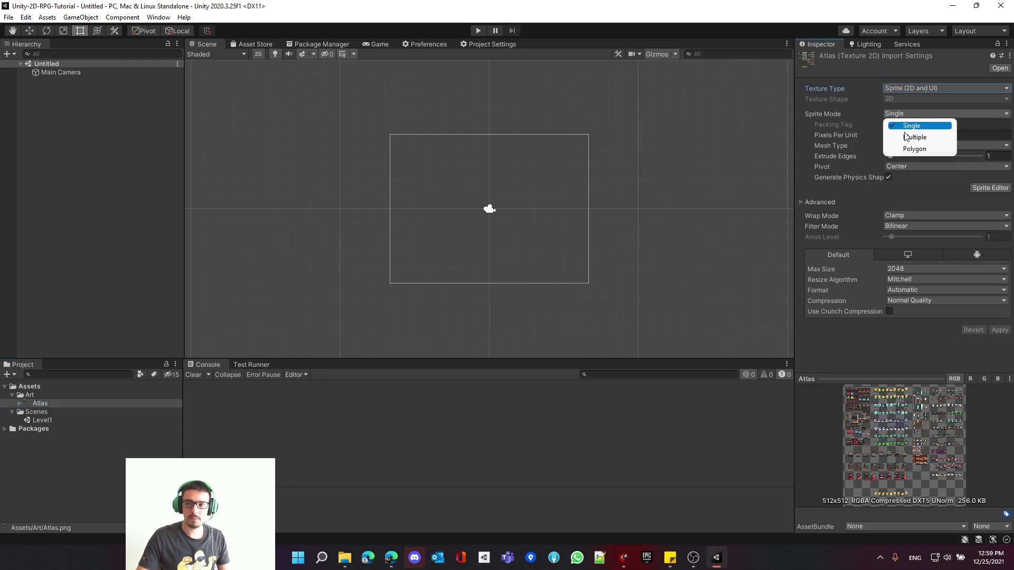
pyautogui.click(898, 135)
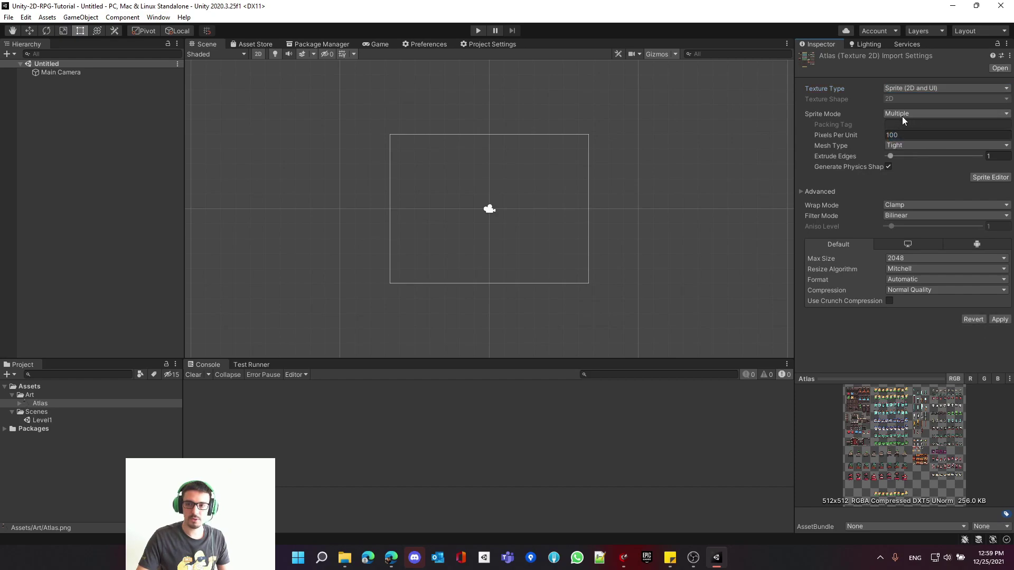
# Set the Atlas texture's Filter Mode to Point (no filter) and apply the changed import settings.
pyautogui.click(898, 214)
pyautogui.click(903, 226)
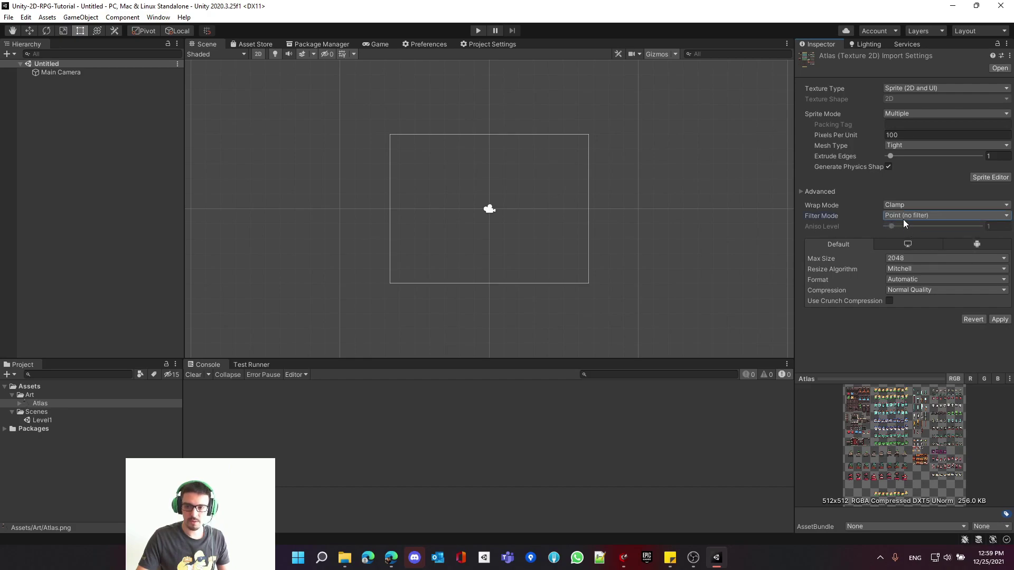
pyautogui.click(897, 213)
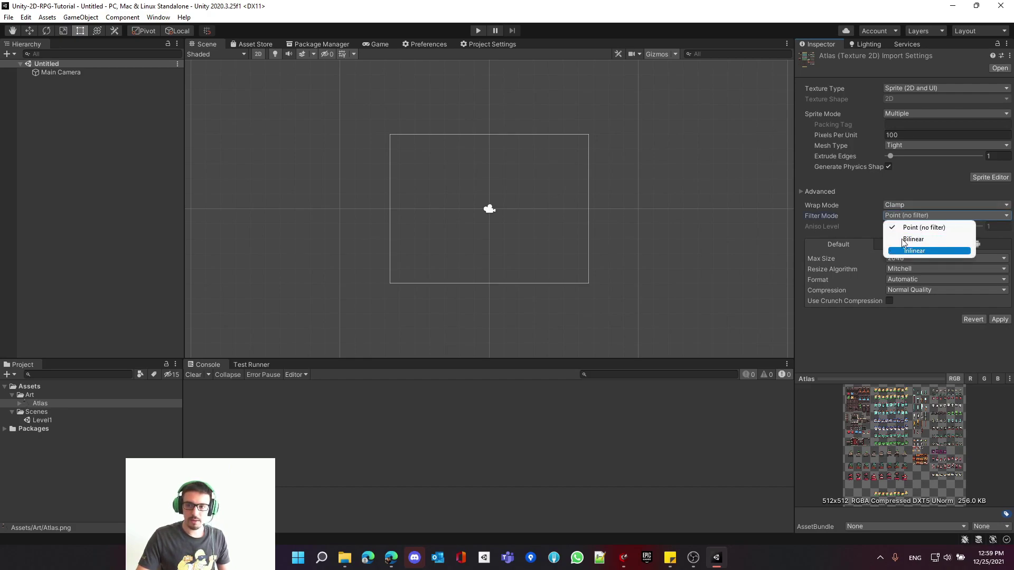
pyautogui.click(870, 213)
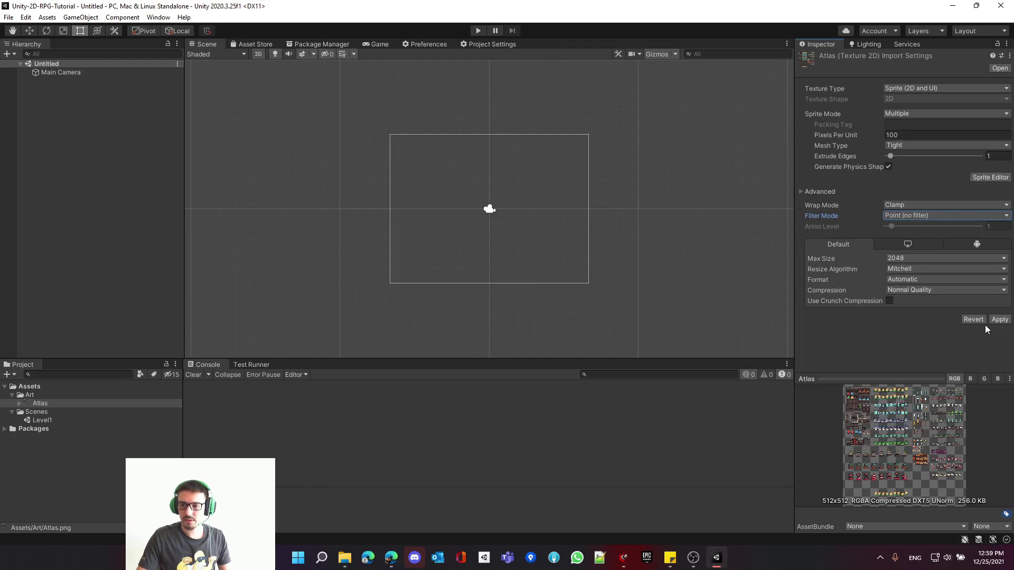
pyautogui.click(632, 297)
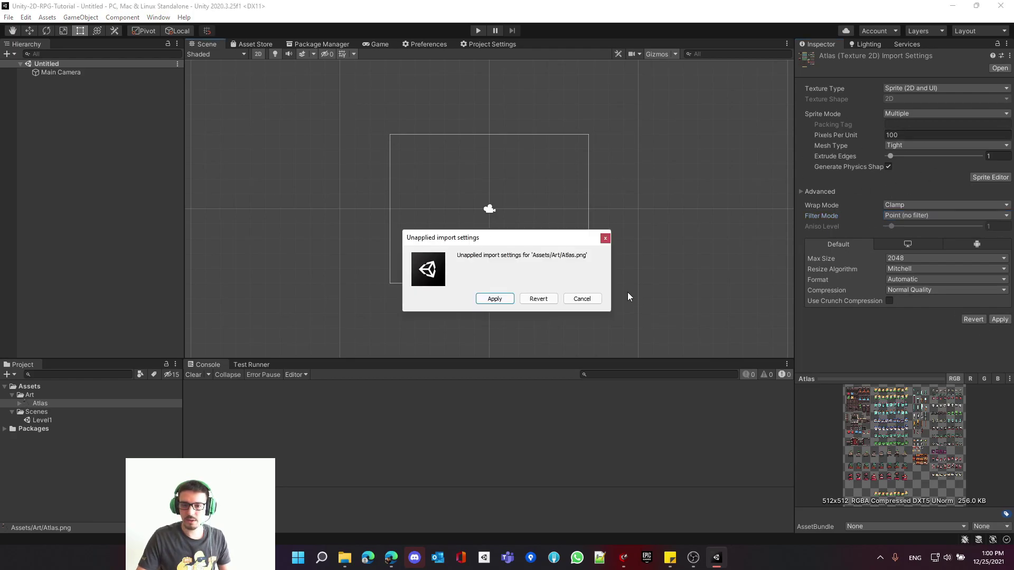
pyautogui.click(494, 299)
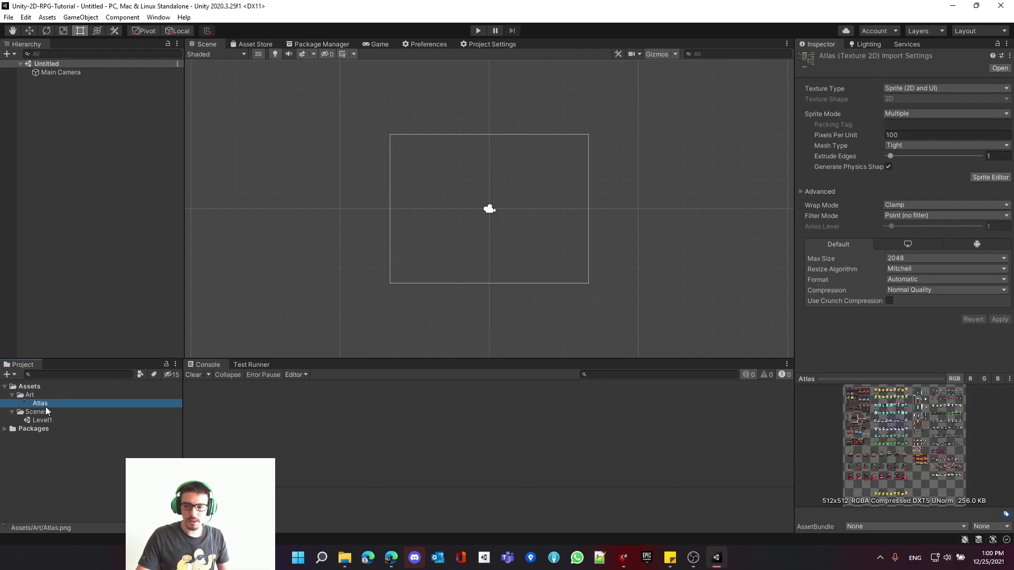
# Open the Atlas texture in the Sprite Editor and move the editor window over the Scene view.
pyautogui.click(905, 136)
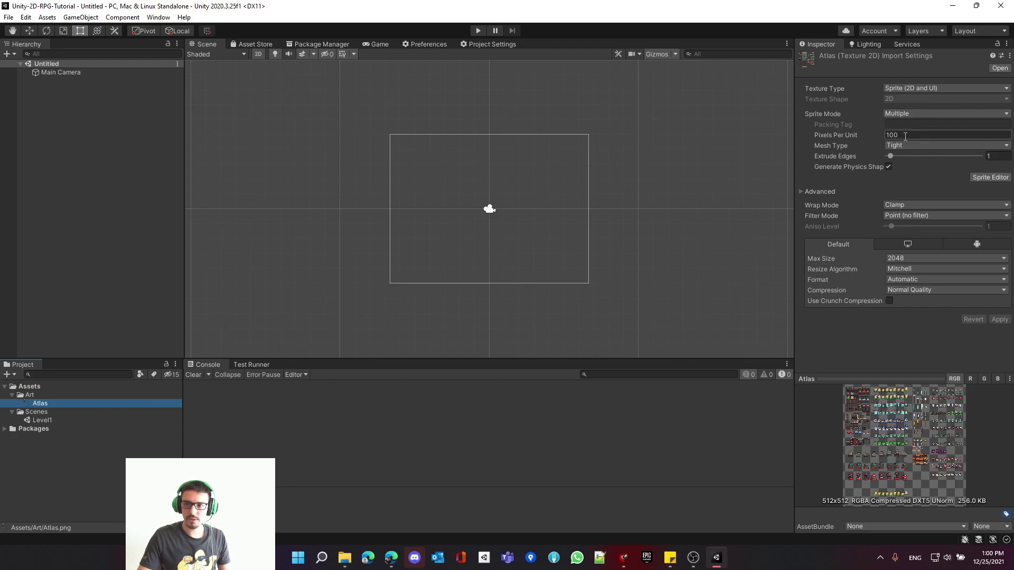
pyautogui.click(987, 179)
pyautogui.moveTo(143, 9); pyautogui.dragTo(275, 106)
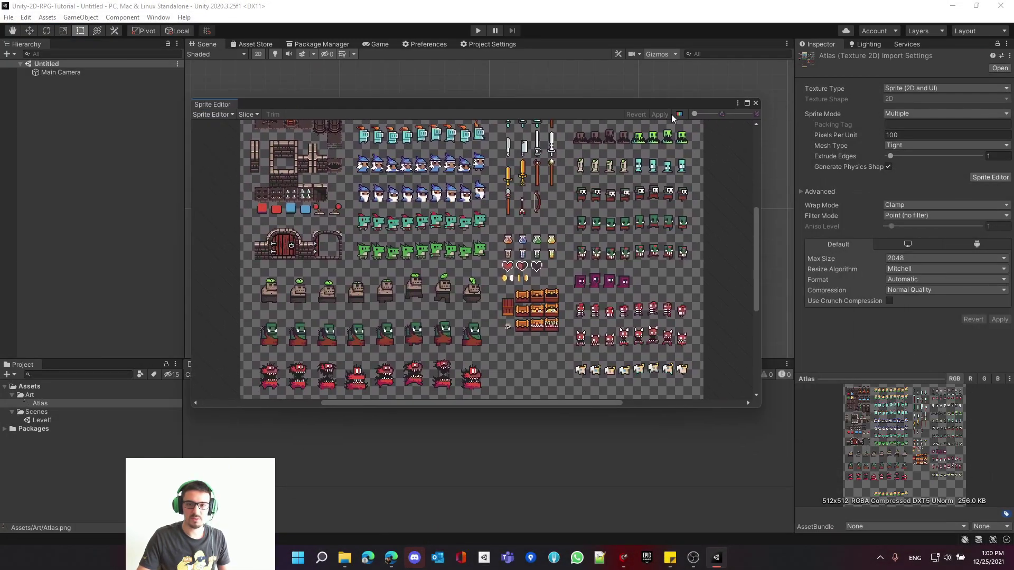
# Maximize the Sprite Editor window so the Atlas texture fills the screen.
pyautogui.click(749, 104)
pyautogui.scroll(3, 454, 219)
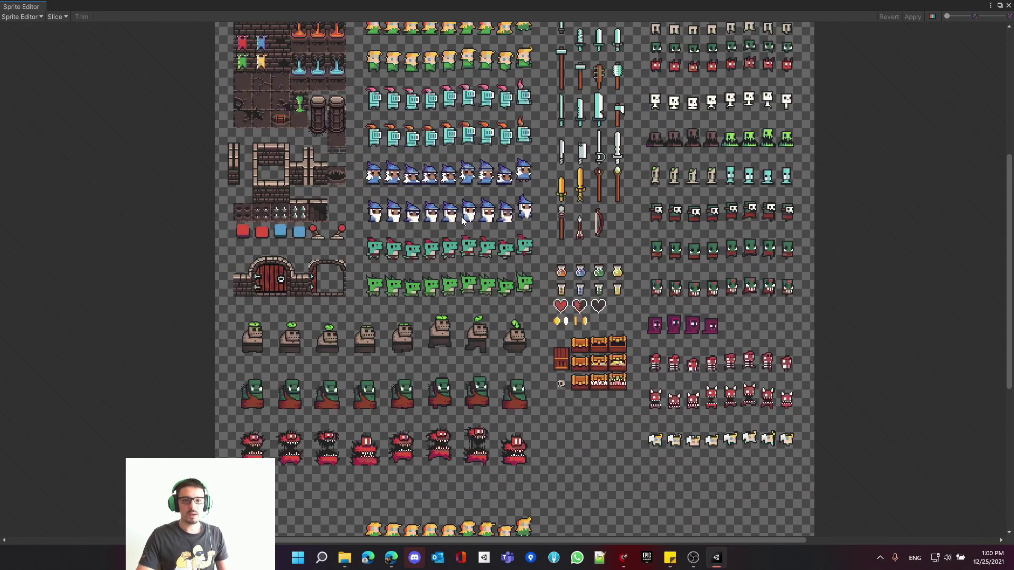
pyautogui.scroll(5, 481, 308)
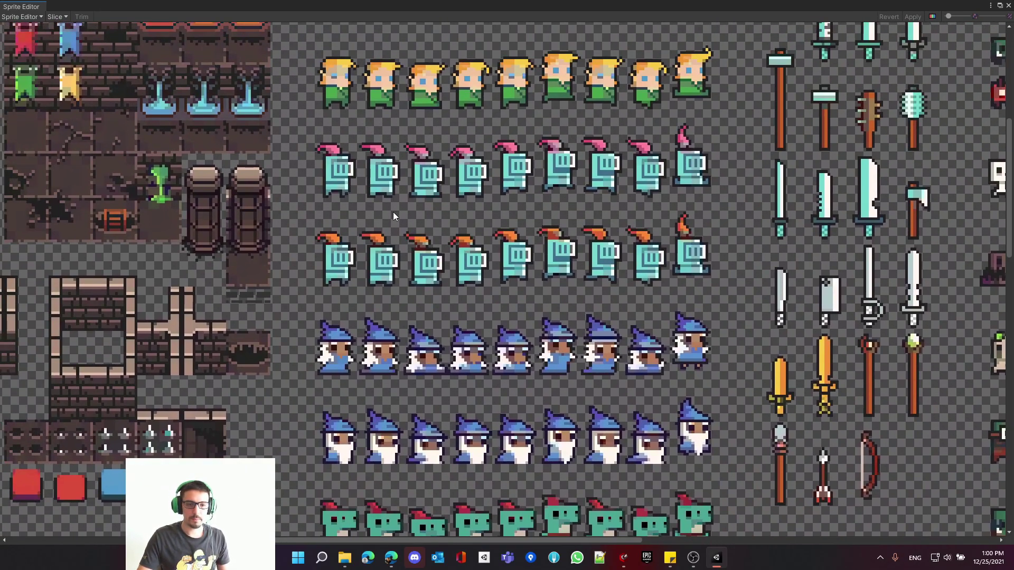
# Examine the dungeon wall, floor, fountain, spike, lever and door tiles in the Atlas texture.
pyautogui.moveTo(392, 211); pyautogui.dragTo(458, 258, button='middle')
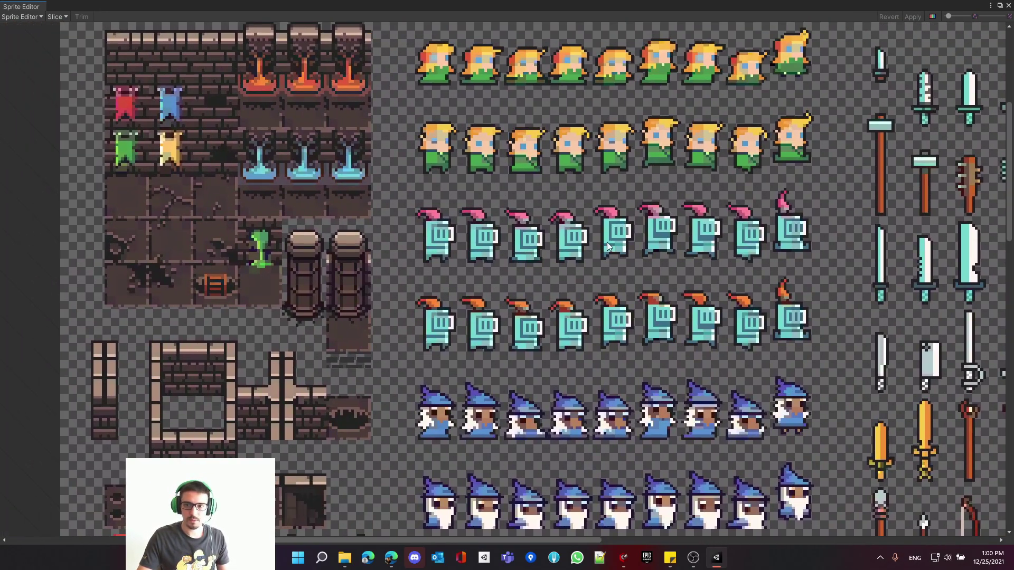
pyautogui.moveTo(608, 244); pyautogui.dragTo(459, 322, button='middle')
pyautogui.moveTo(503, 286); pyautogui.dragTo(475, 312, button='middle')
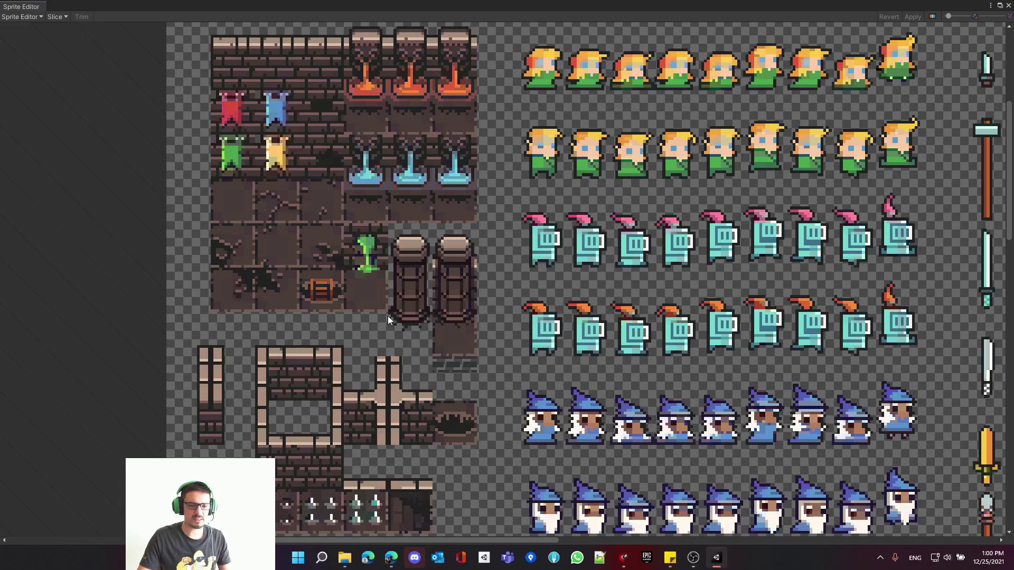
pyautogui.scroll(-5, 388, 295)
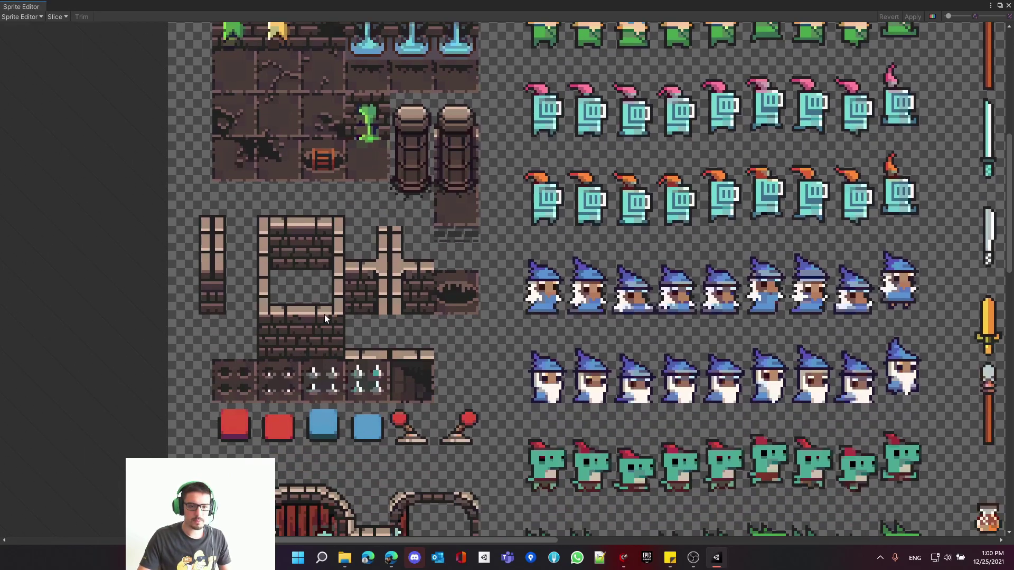
pyautogui.moveTo(293, 298); pyautogui.dragTo(328, 414, button='middle')
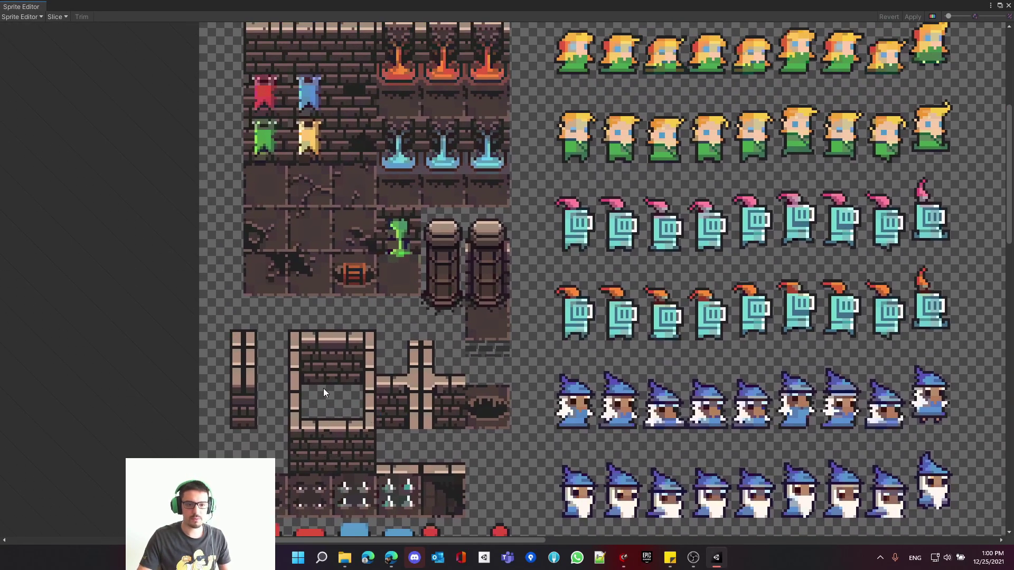
pyautogui.moveTo(511, 433); pyautogui.dragTo(411, 266, button='middle')
pyautogui.scroll(-5, 416, 246)
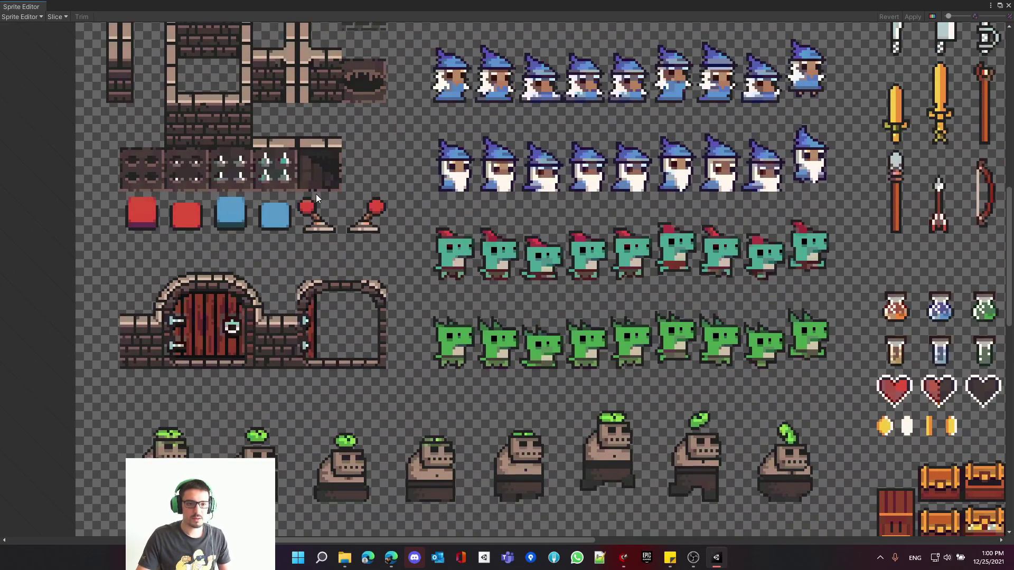
pyautogui.scroll(-8, 190, 229)
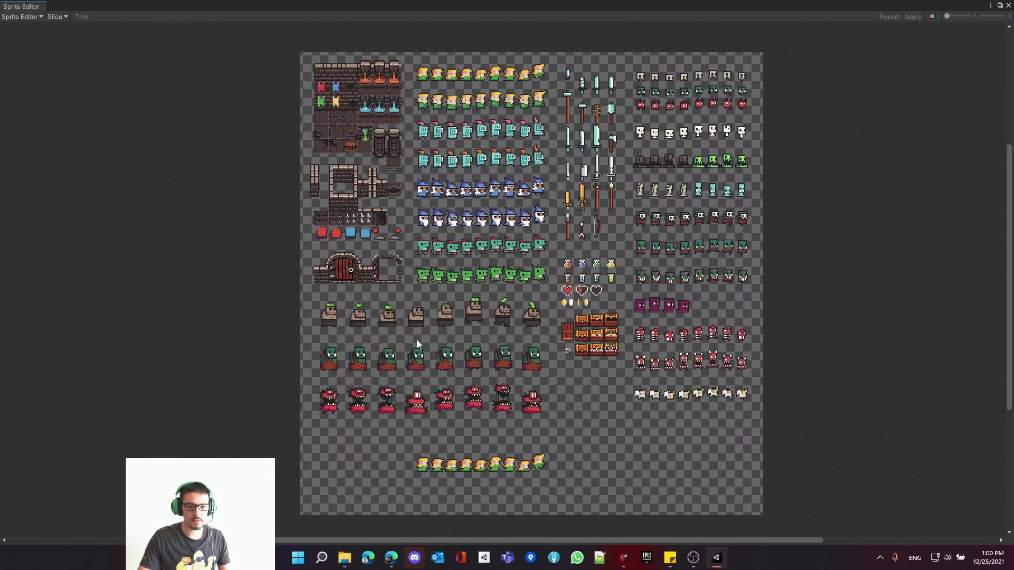
# Look over the whole Atlas texture, including the characters, weapons, potions, hearts, chests and enemies.
pyautogui.moveTo(417, 341); pyautogui.dragTo(357, 331, button='middle')
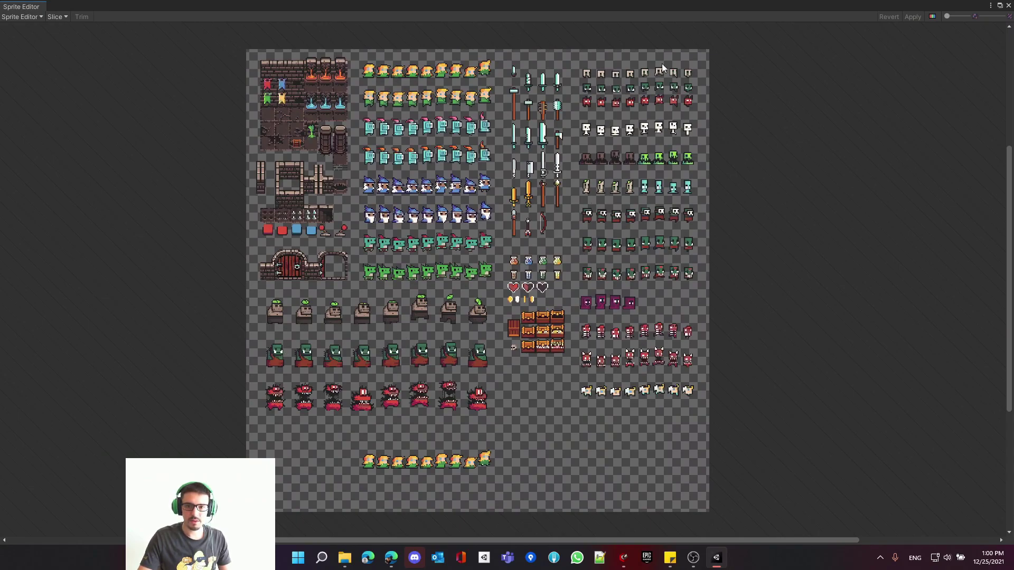
pyautogui.scroll(3, 657, 288)
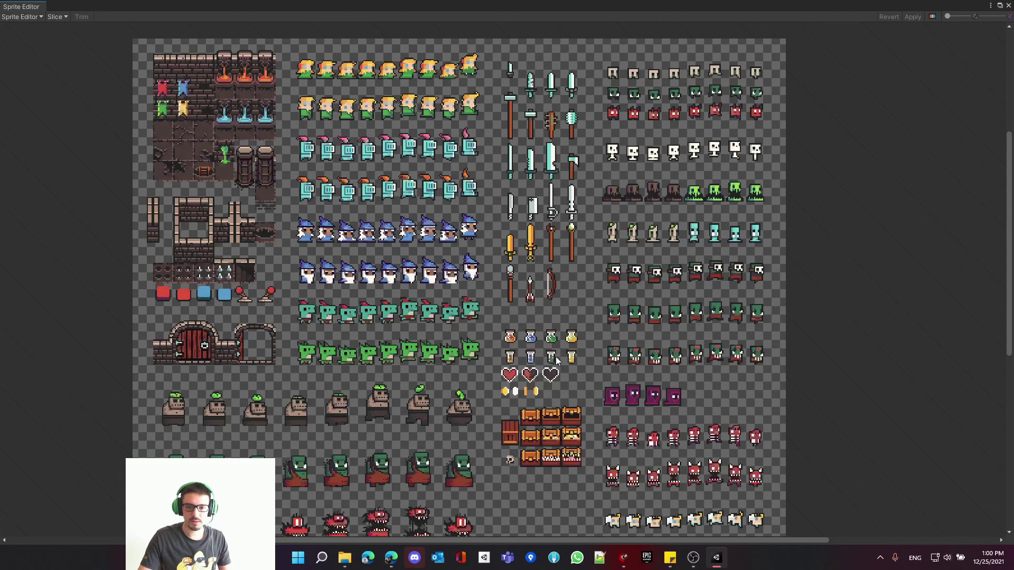
pyautogui.moveTo(515, 442); pyautogui.dragTo(581, 270, button='middle')
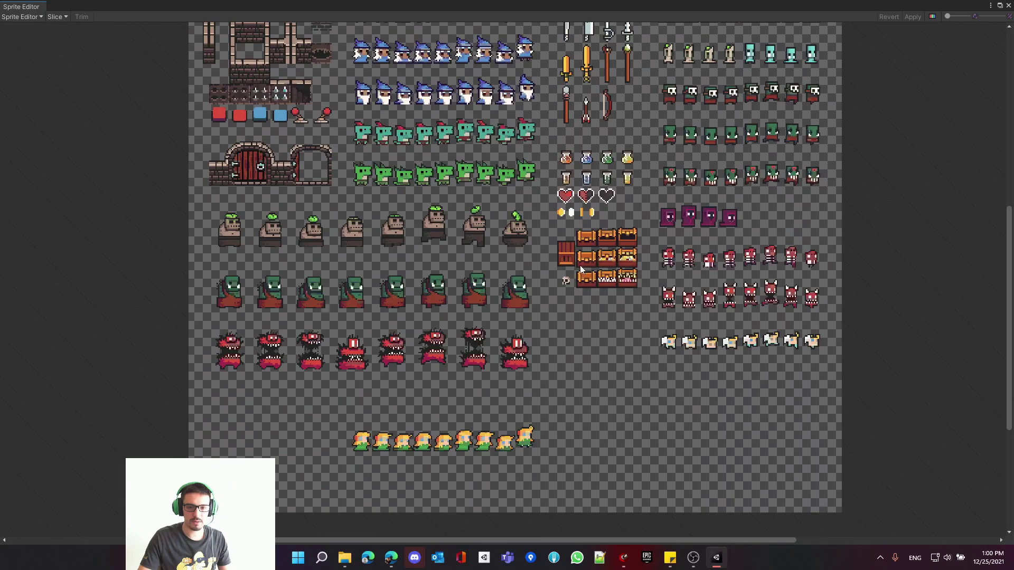
pyautogui.scroll(6, 562, 261)
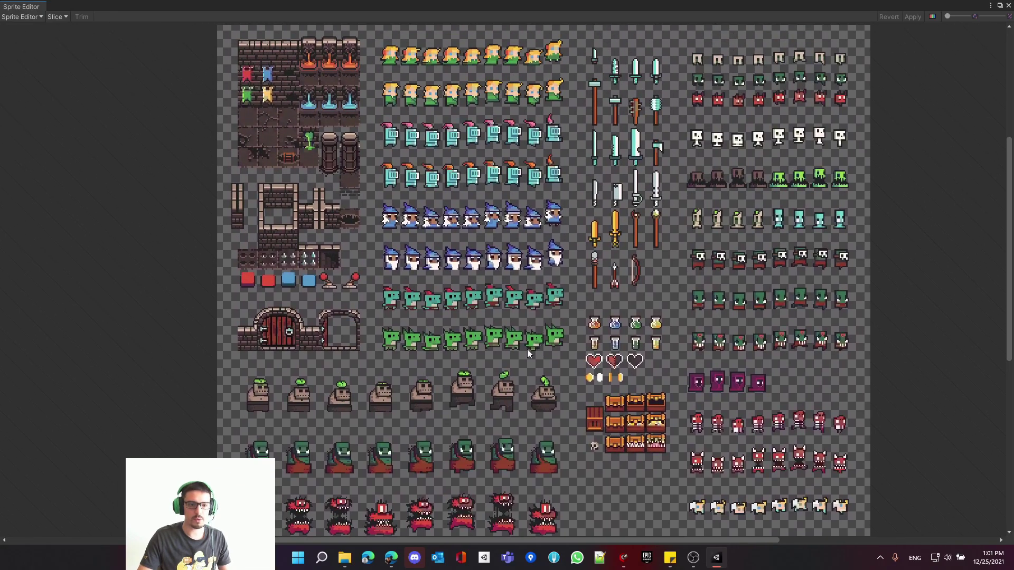
pyautogui.scroll(2, 496, 340)
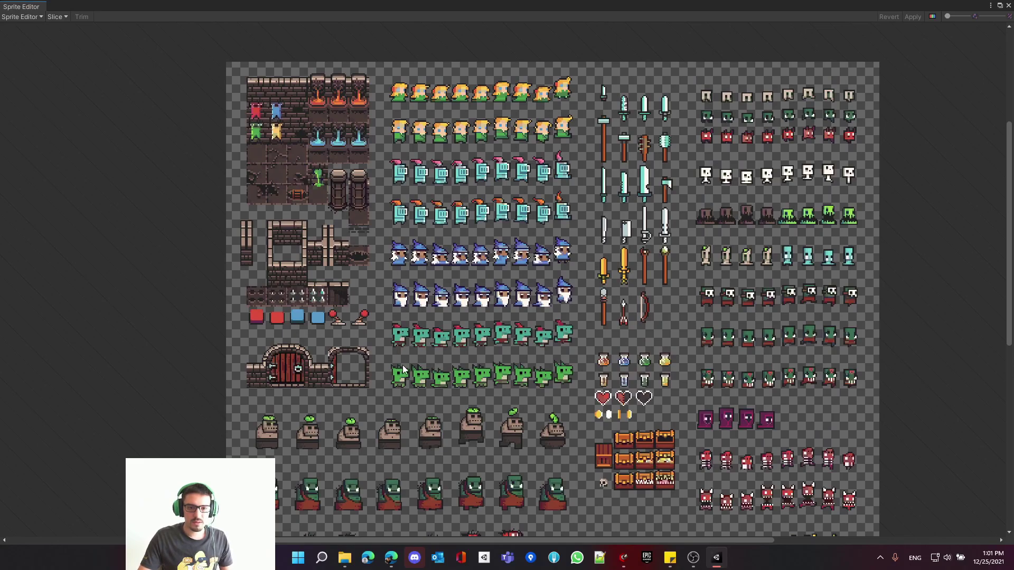
pyautogui.scroll(3, 417, 211)
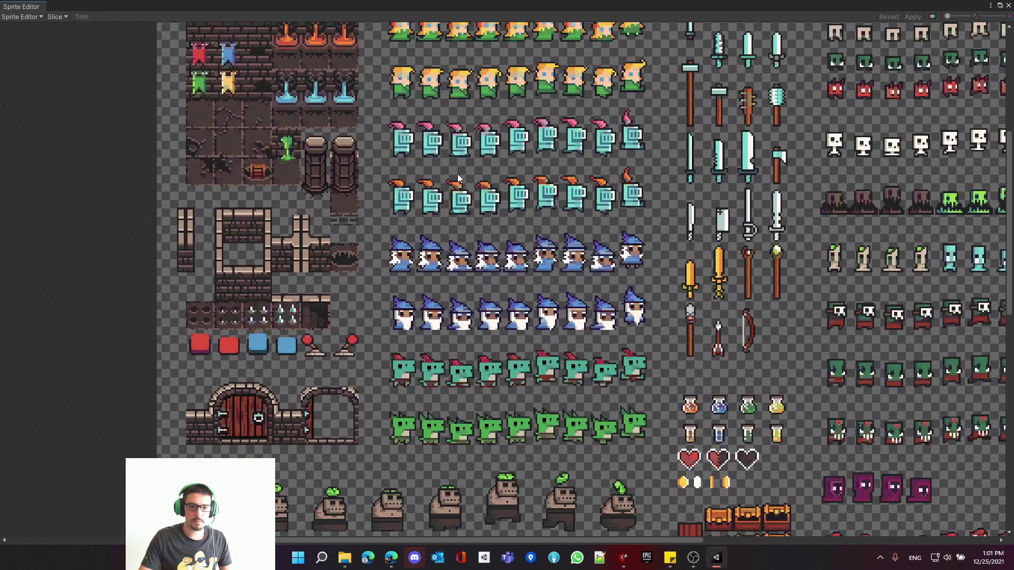
pyautogui.scroll(3, 455, 296)
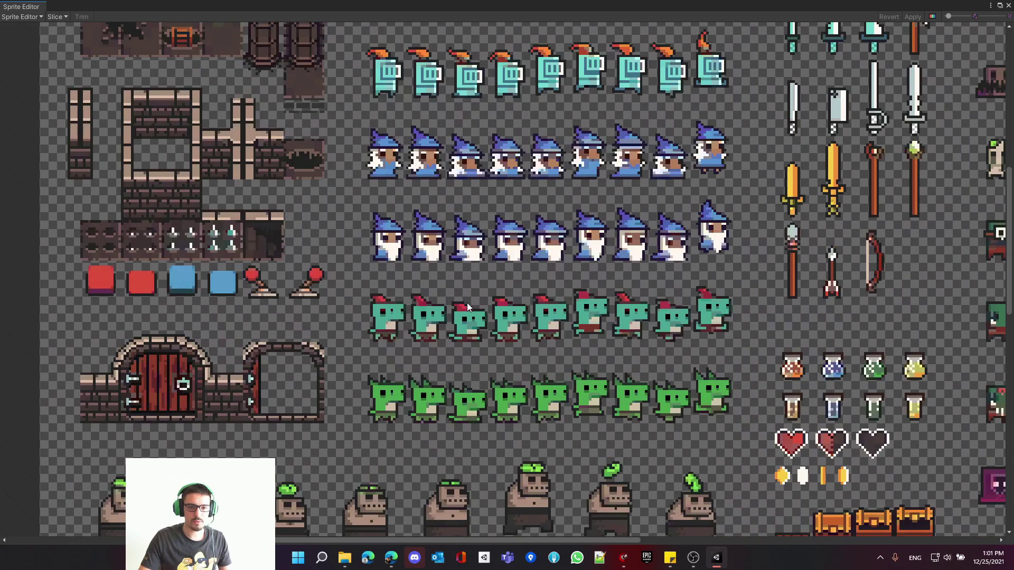
pyautogui.scroll(5, 477, 302)
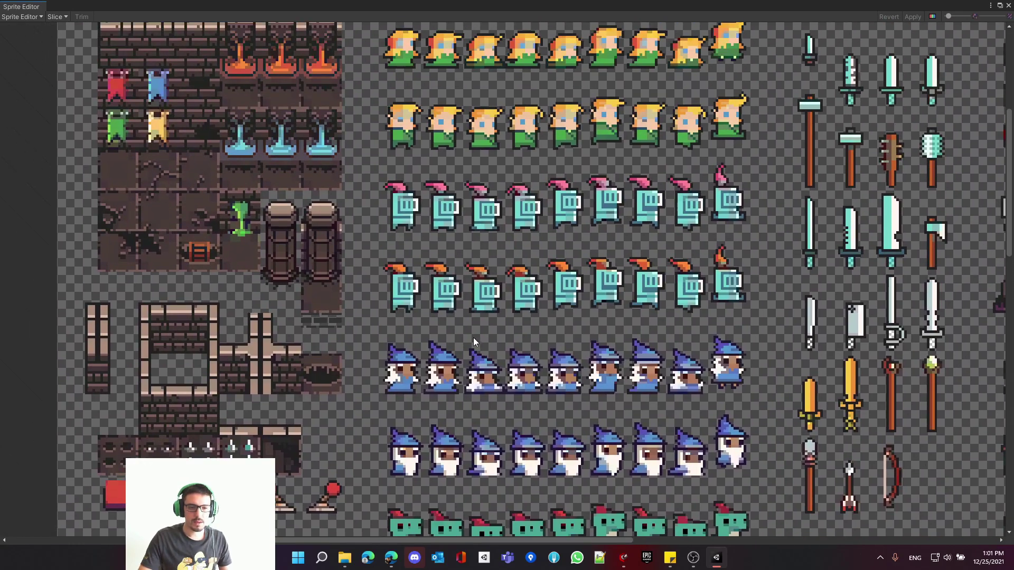
pyautogui.scroll(3, 503, 303)
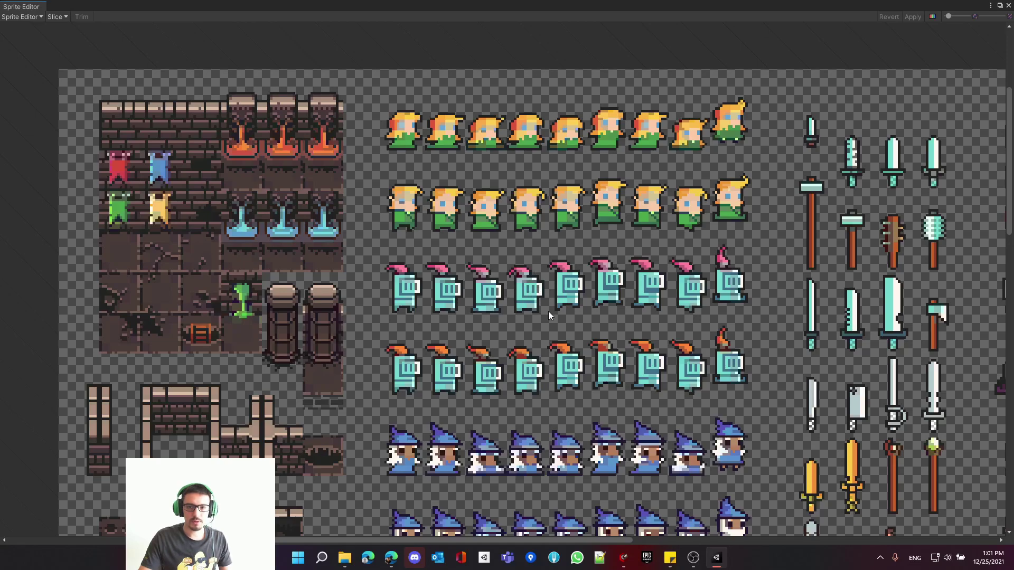
pyautogui.scroll(-9, 544, 334)
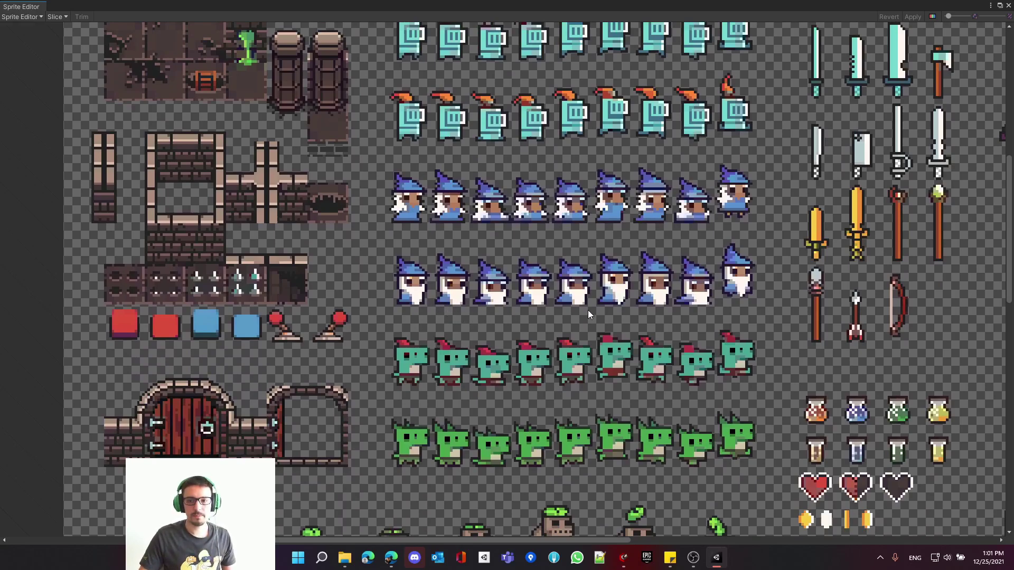
# Examine the individual animation frames in the wizard and knight rows of the Atlas texture.
pyautogui.moveTo(588, 309); pyautogui.dragTo(513, 303, button='middle')
pyautogui.moveTo(394, 302); pyautogui.dragTo(458, 303, button='middle')
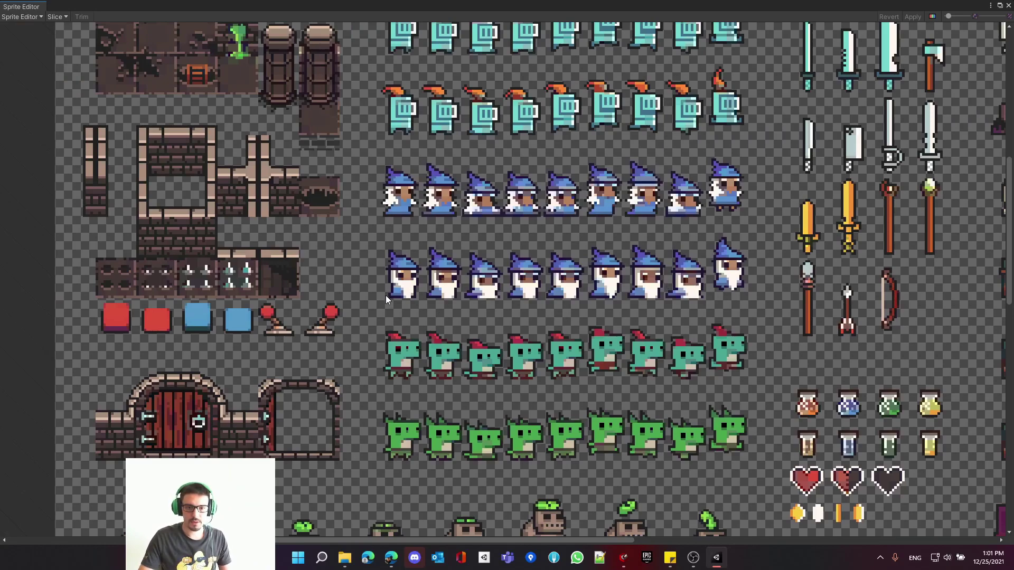
pyautogui.scroll(6, 385, 298)
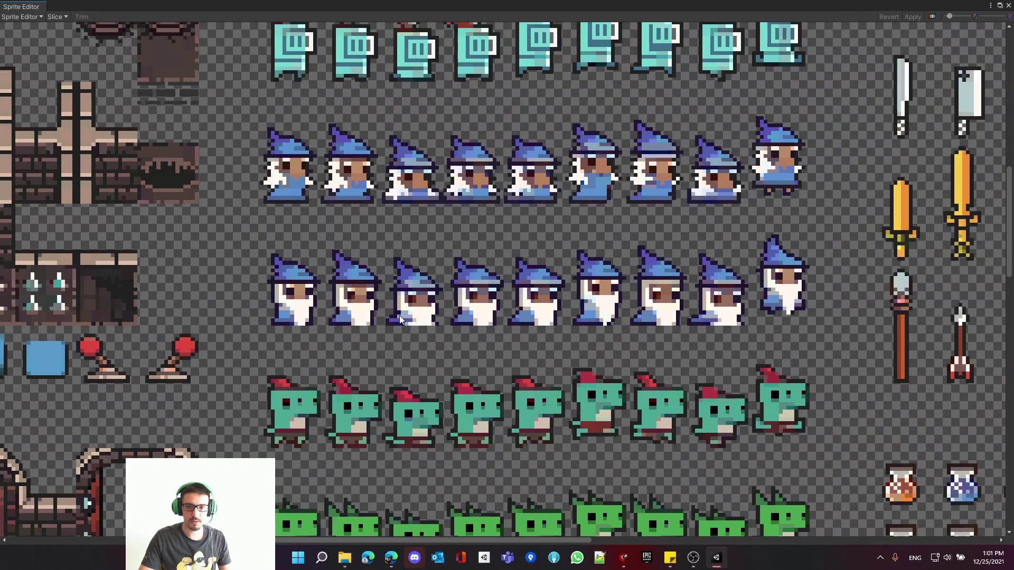
pyautogui.scroll(-2, 400, 319)
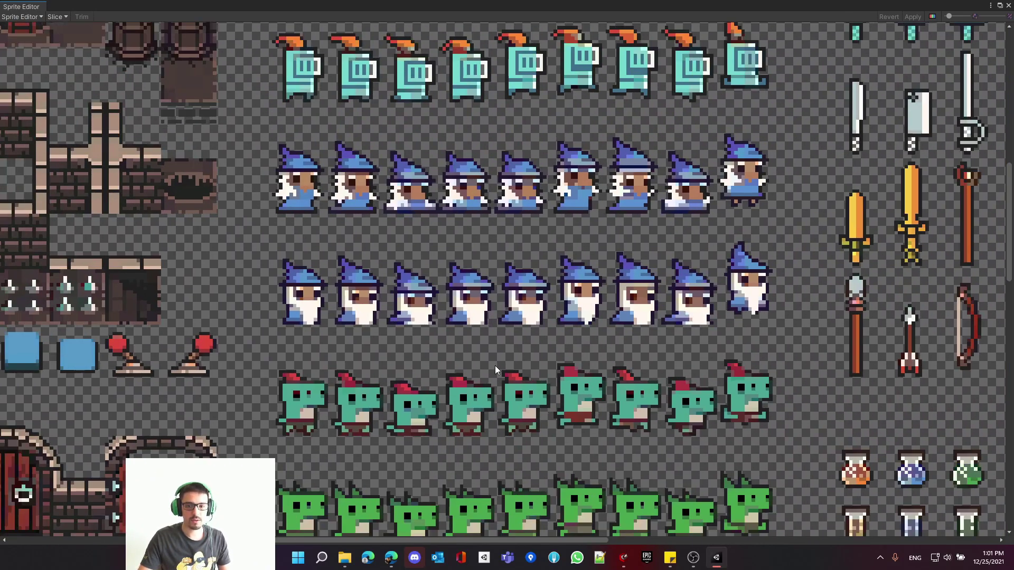
pyautogui.moveTo(343, 338); pyautogui.dragTo(437, 334, button='middle')
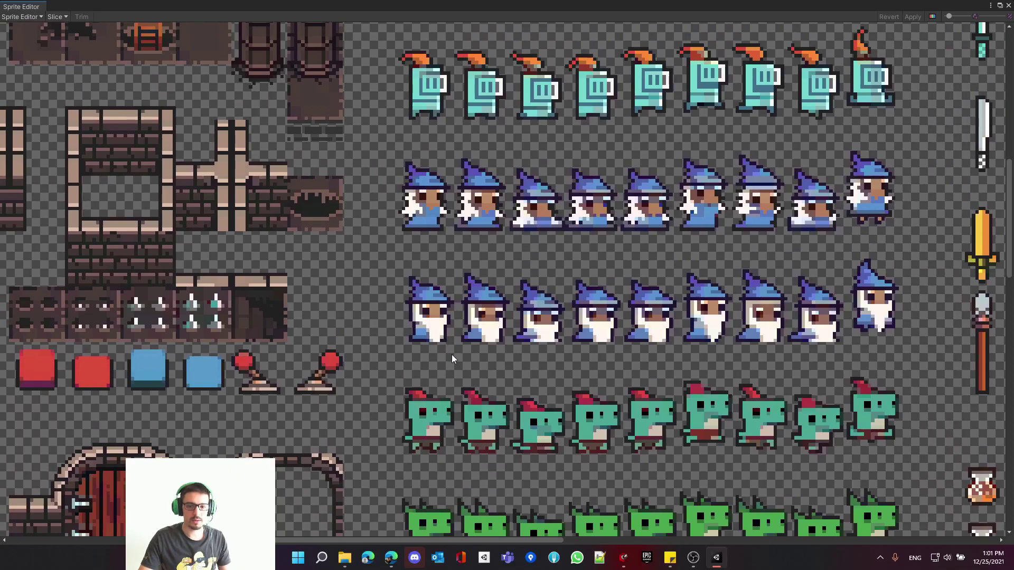
pyautogui.scroll(-2, 451, 354)
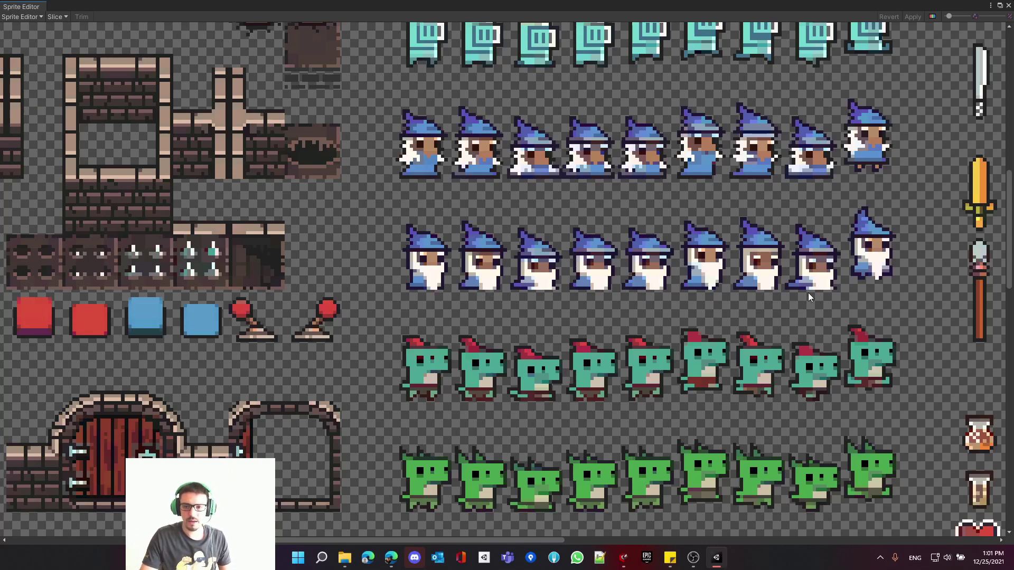
pyautogui.scroll(5, 767, 274)
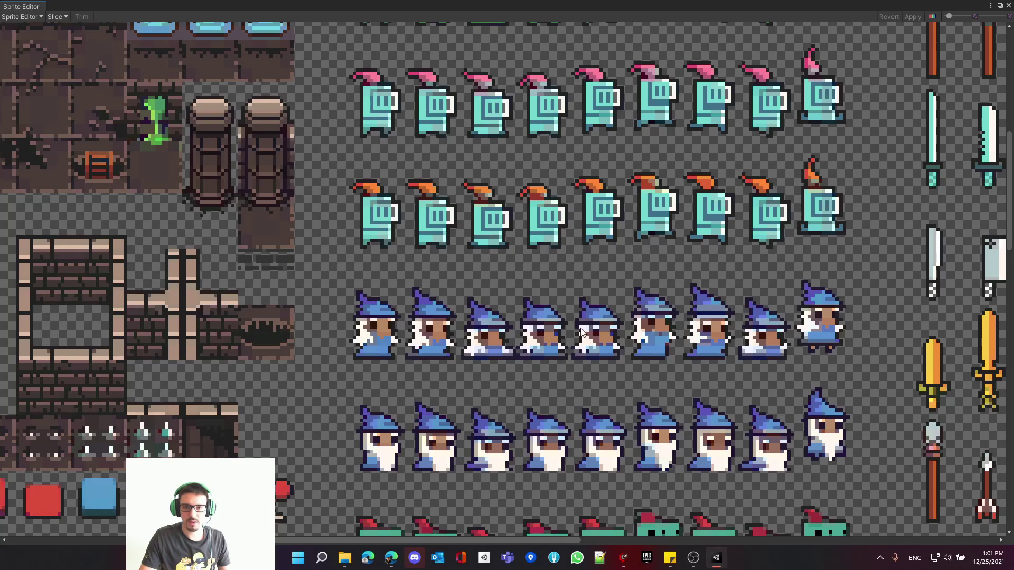
pyautogui.scroll(-2, 583, 353)
pyautogui.scroll(-1, 515, 397)
pyautogui.scroll(7, 478, 287)
pyautogui.scroll(1, 410, 383)
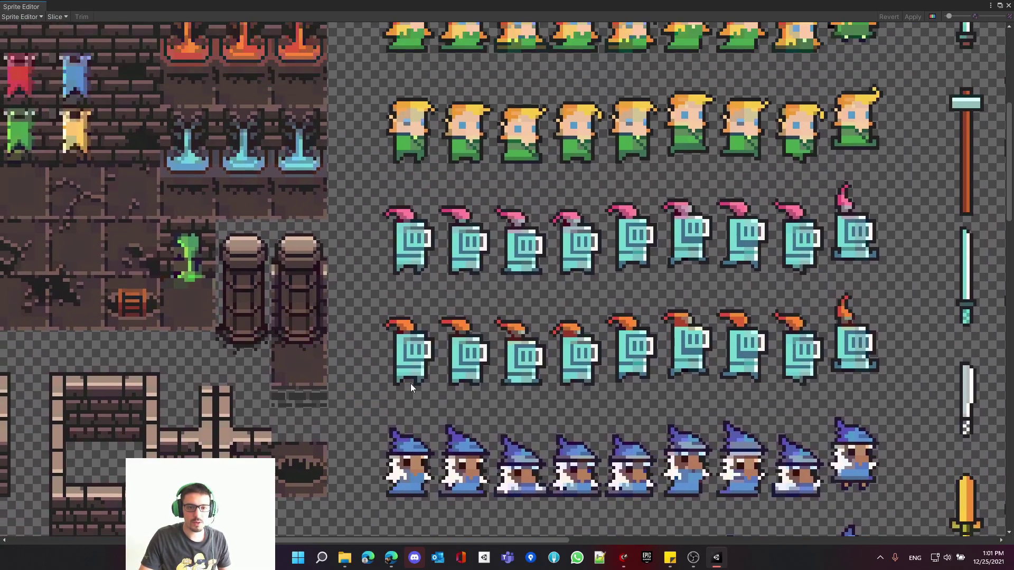
pyautogui.scroll(1, 404, 338)
pyautogui.scroll(-2, 512, 296)
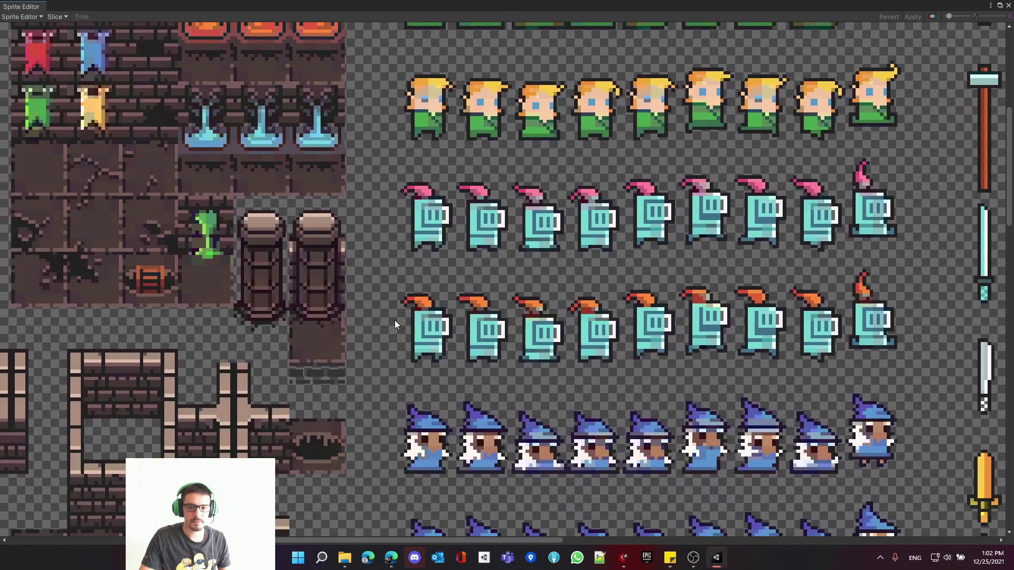
pyautogui.scroll(-5, 527, 375)
pyautogui.hscroll(-5, 464, 267)
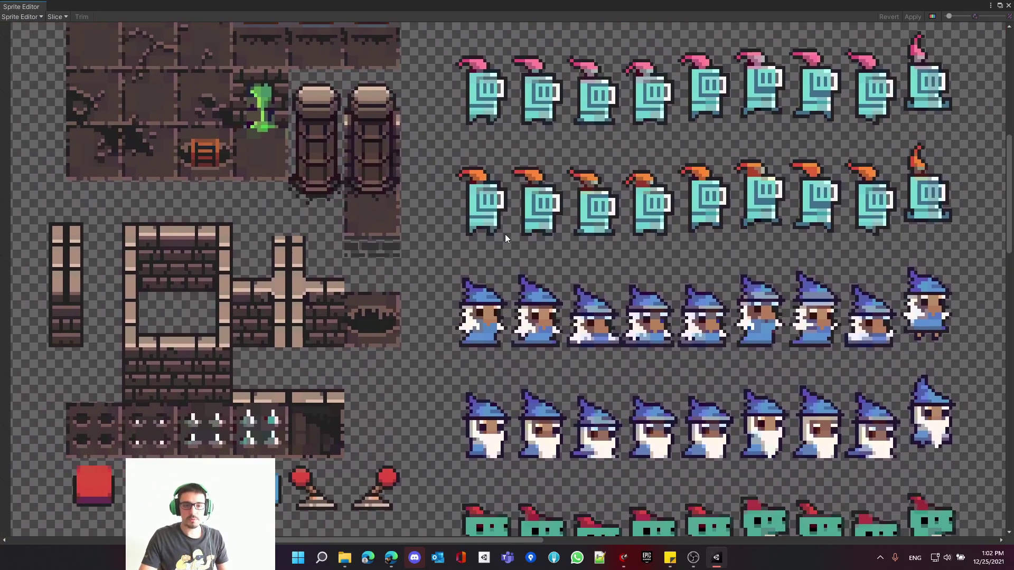
pyautogui.hscroll(4, 867, 131)
pyautogui.scroll(-1, 866, 132)
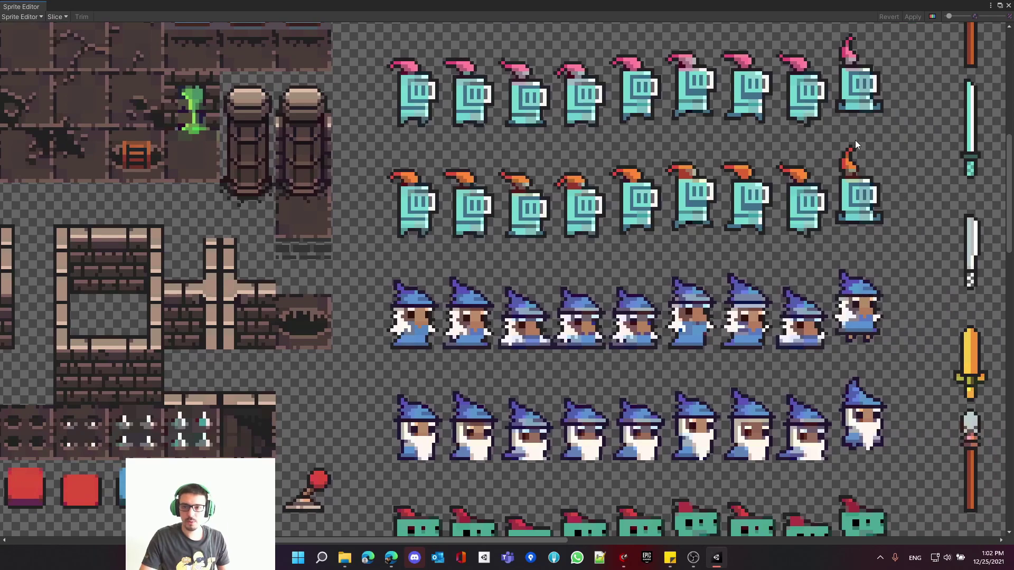
# Inspect the Atlas texture's alpha channel in black and white, and return to the colour view.
pyautogui.click(932, 17)
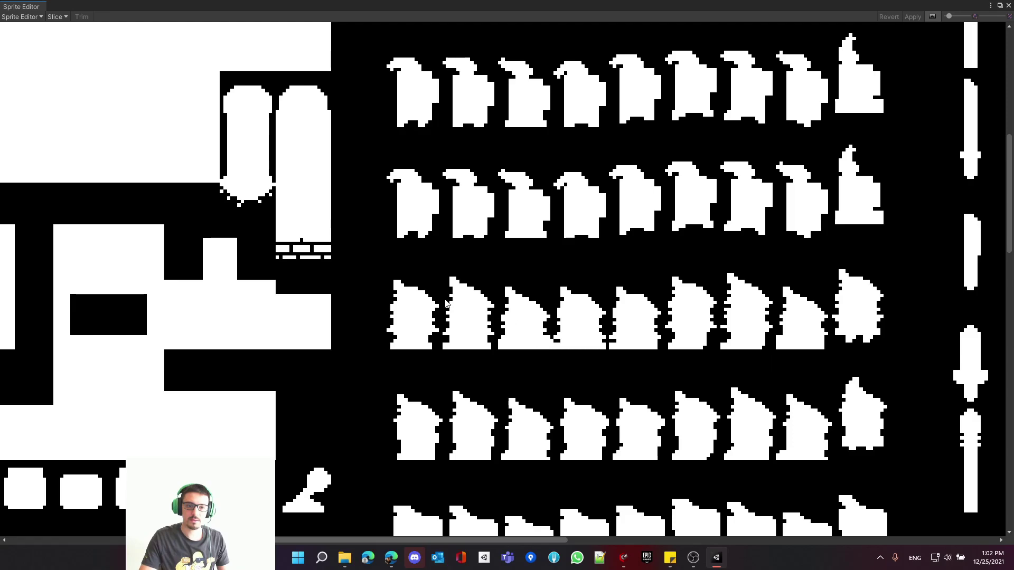
pyautogui.scroll(-5, 502, 319)
pyautogui.scroll(5, 515, 288)
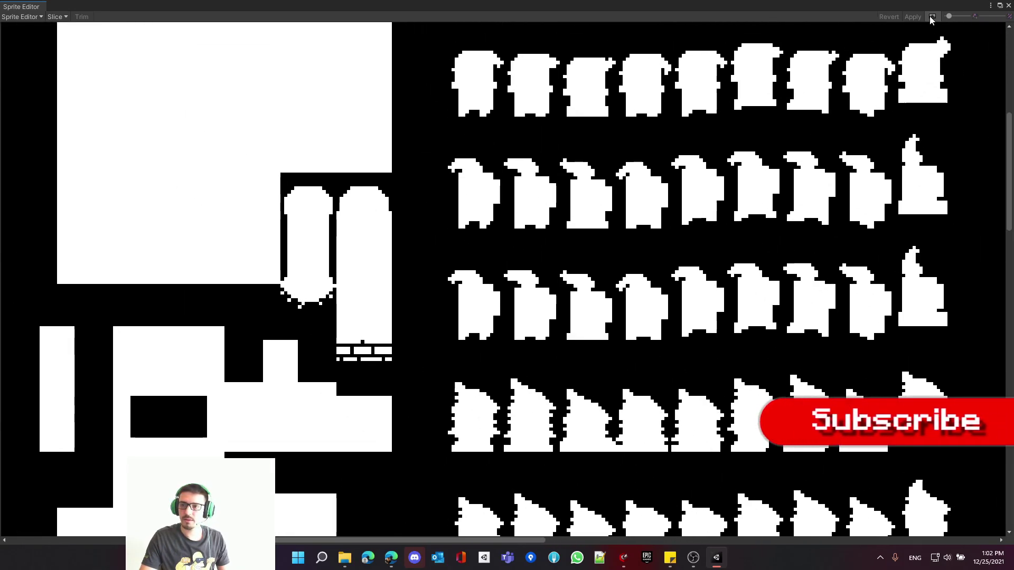
pyautogui.click(932, 16)
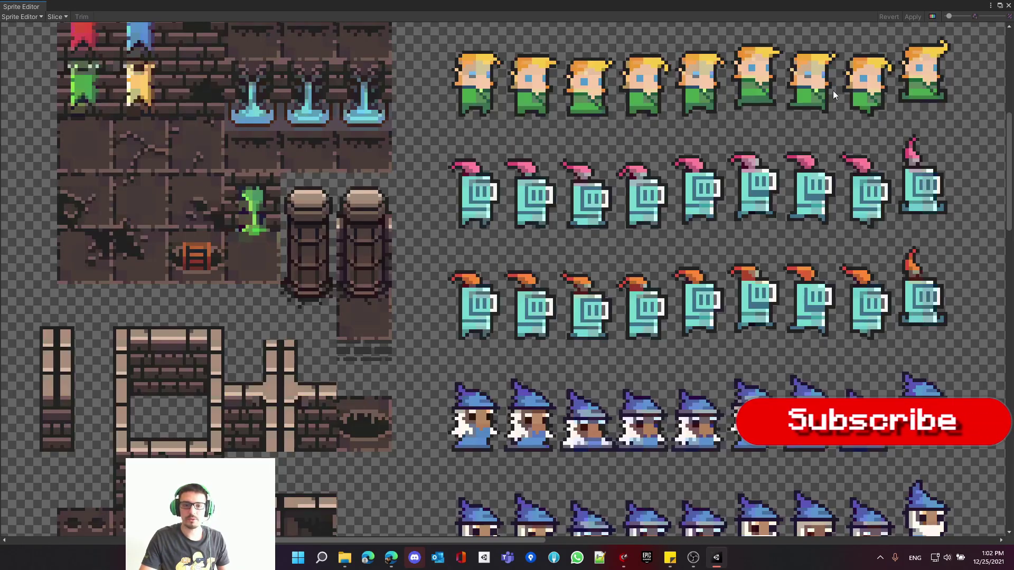
# Draw a sprite rectangle about 11 by 24 pixels over part of the second orange-plumed knight frame.
pyautogui.scroll(3, 549, 349)
pyautogui.scroll(3, 533, 362)
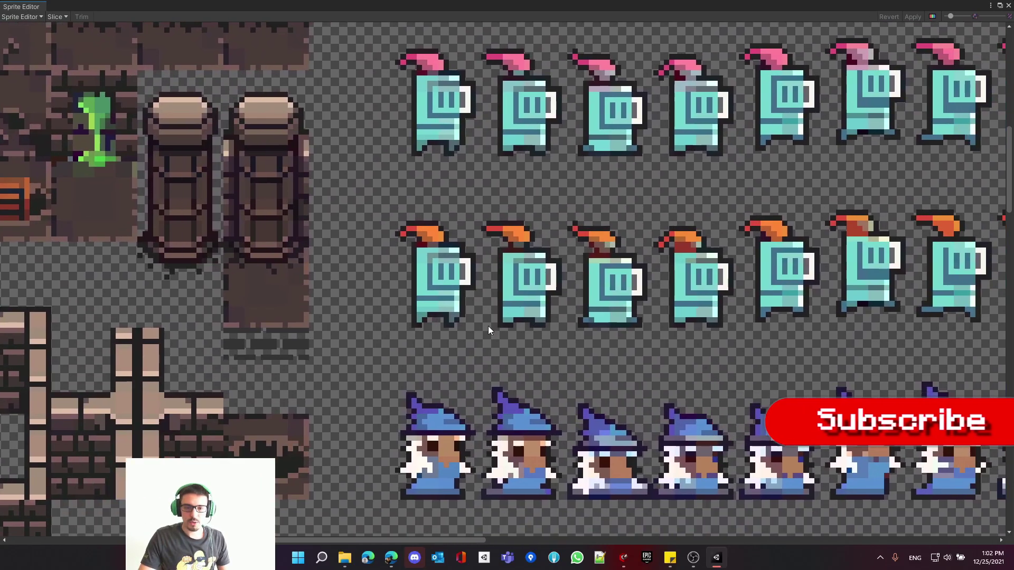
pyautogui.scroll(2, 406, 272)
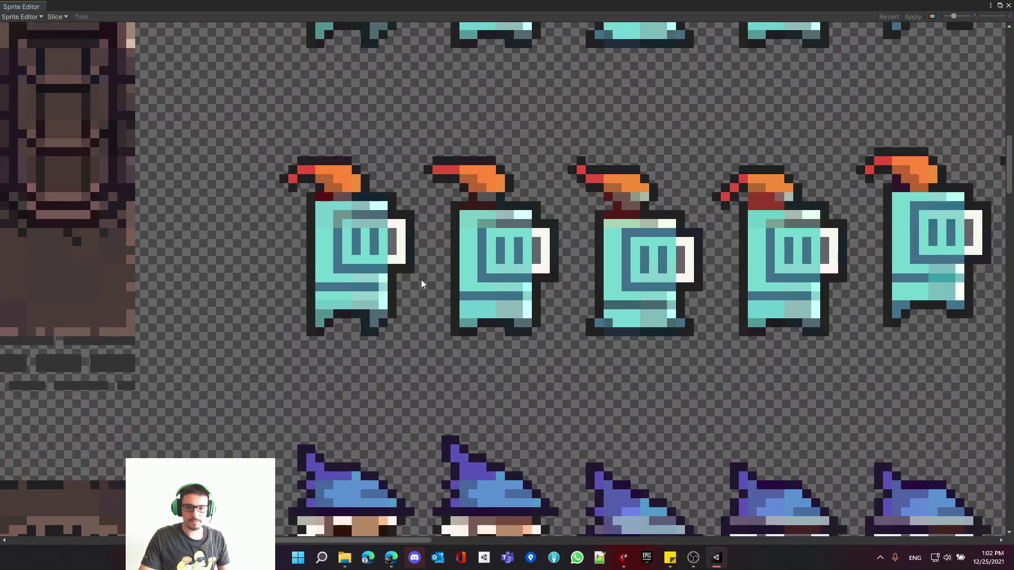
pyautogui.scroll(-6, 429, 319)
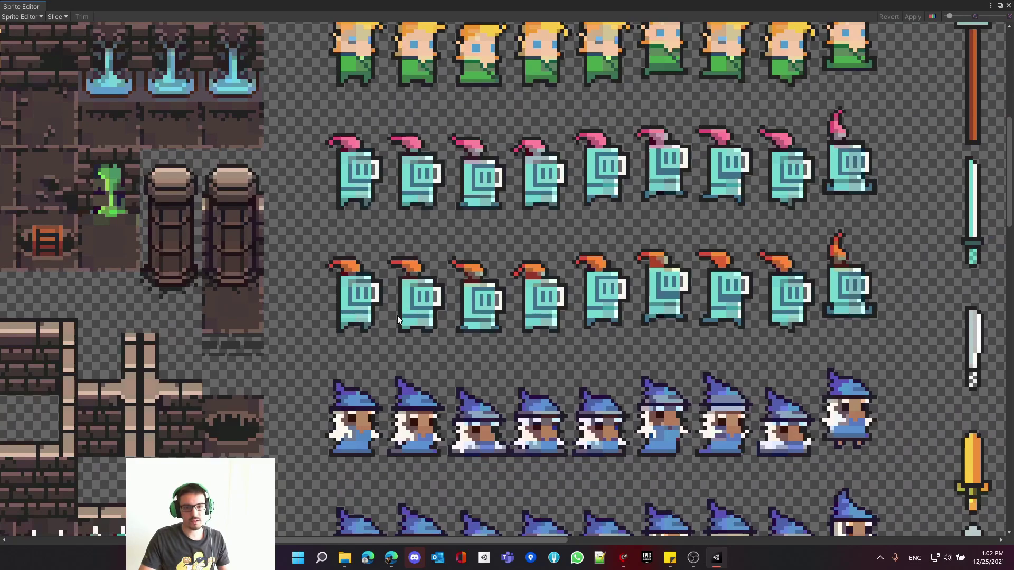
pyautogui.moveTo(417, 237); pyautogui.dragTo(459, 329)
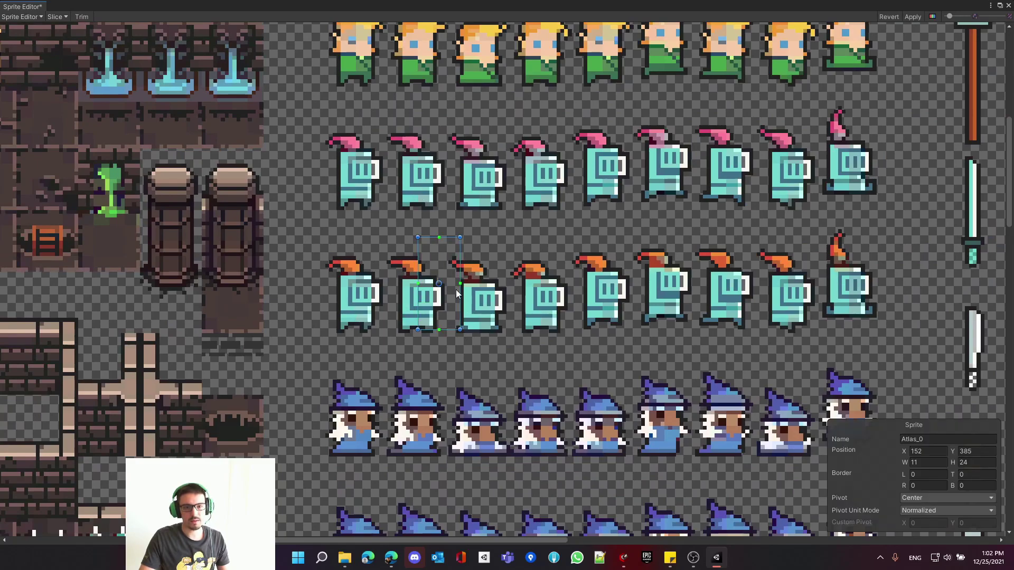
# Delete the misplaced sprite rectangle and draw one of 15 by 20 pixels around the first orange-plumed knight frame, at X 128, Y 384.
pyautogui.press('Delete')
pyautogui.scroll(5, 477, 306)
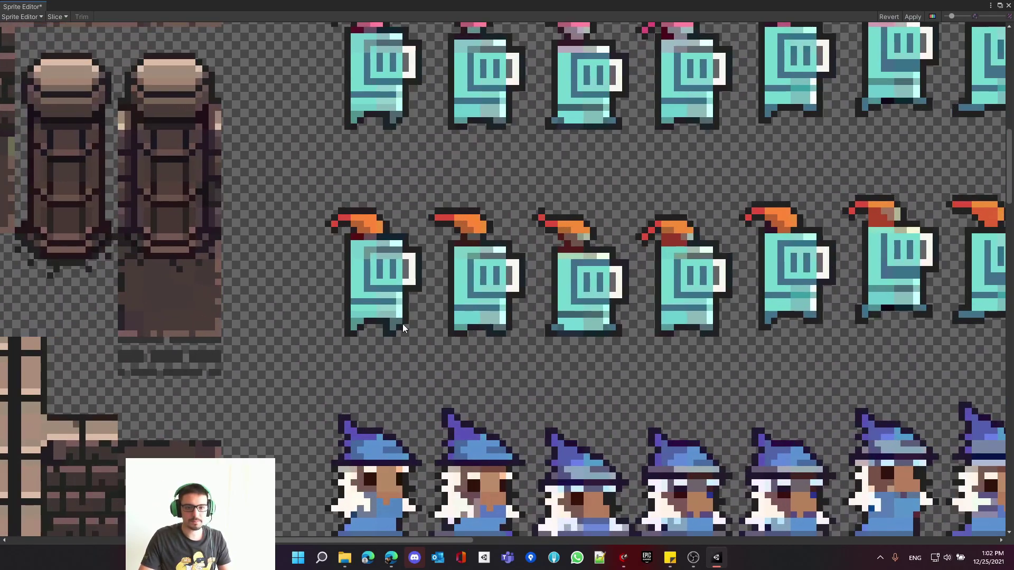
pyautogui.moveTo(403, 324); pyautogui.dragTo(428, 297, button='middle')
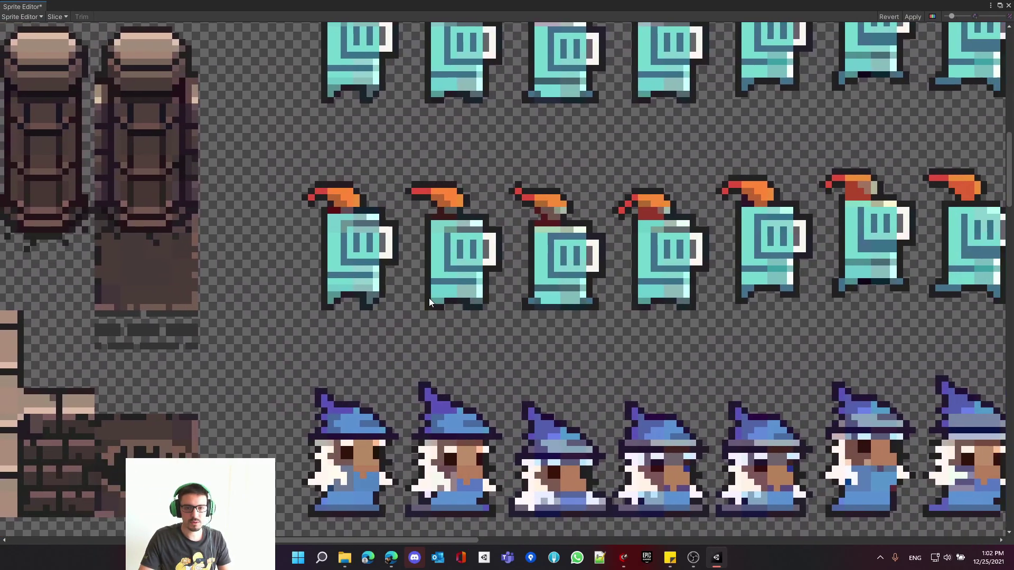
pyautogui.scroll(2, 425, 235)
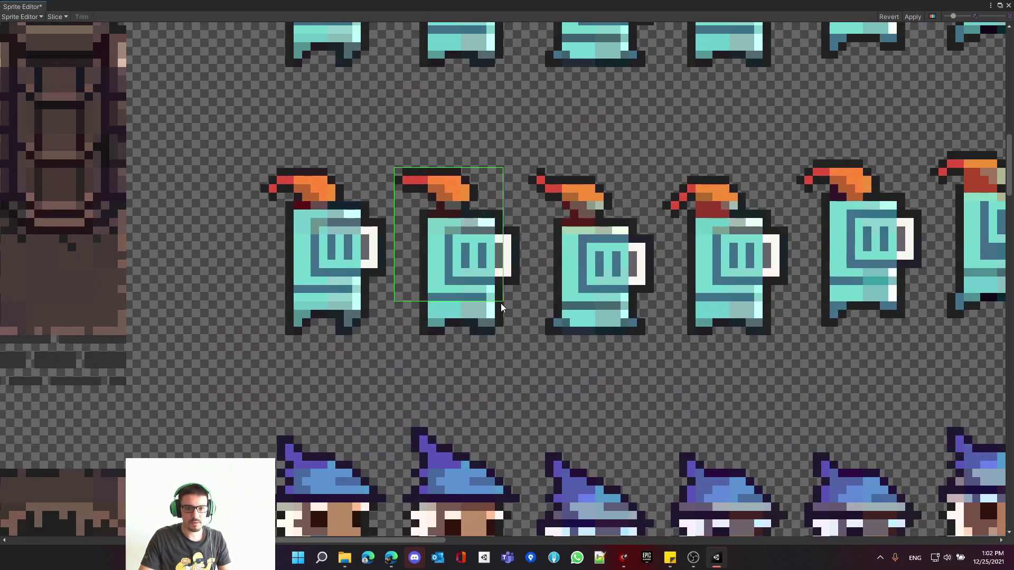
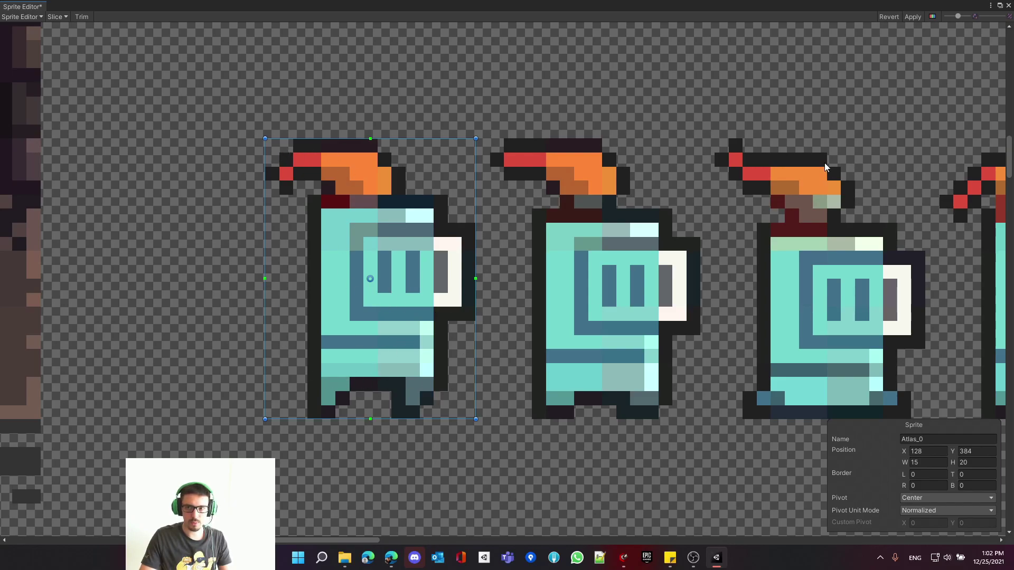
# Check the first knight's sprite rectangle against the alpha channel, and inspect its edges and dimensions in the colour view.
pyautogui.click(931, 16)
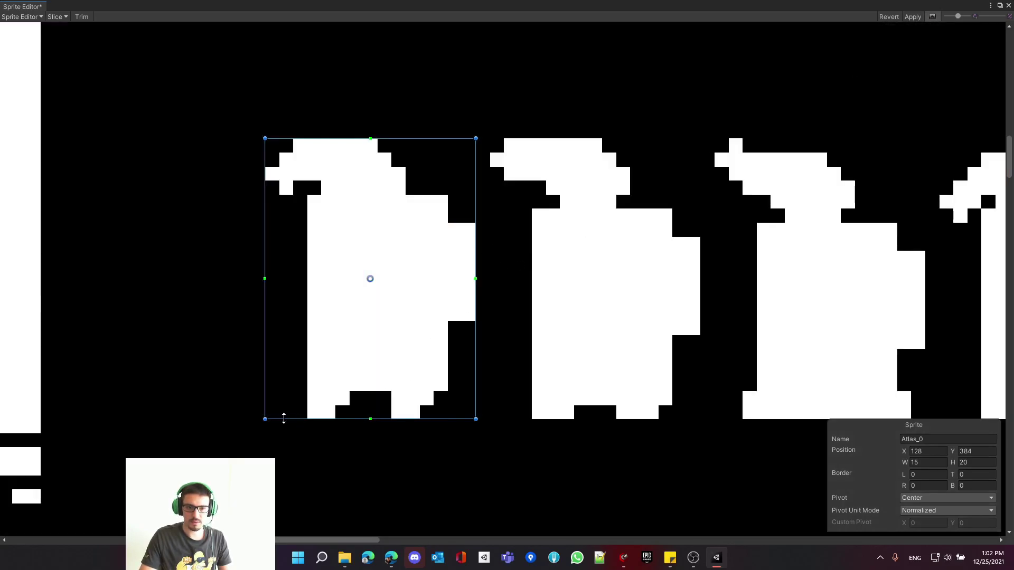
pyautogui.click(933, 17)
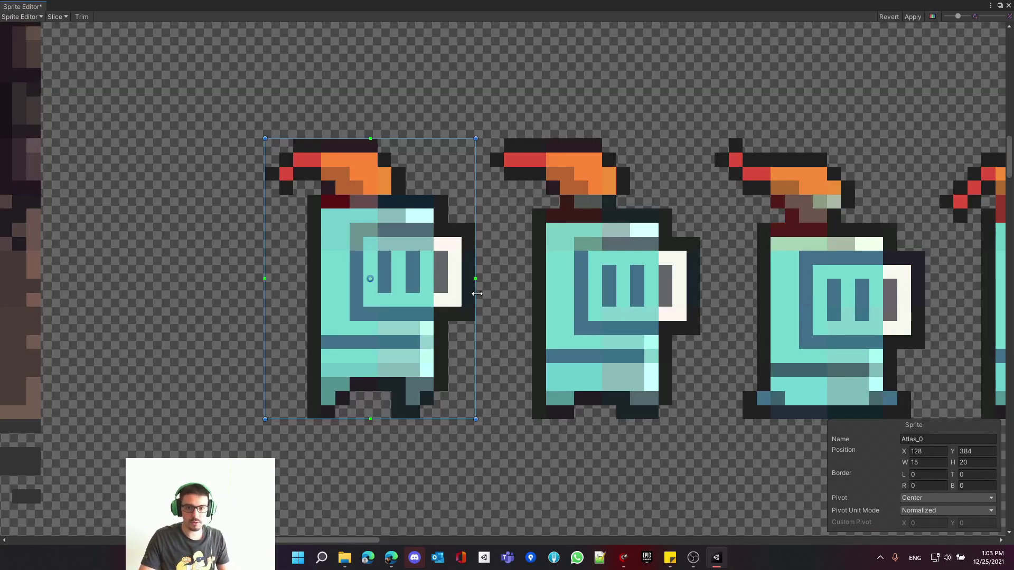
pyautogui.moveTo(555, 367); pyautogui.dragTo(468, 358, button='middle')
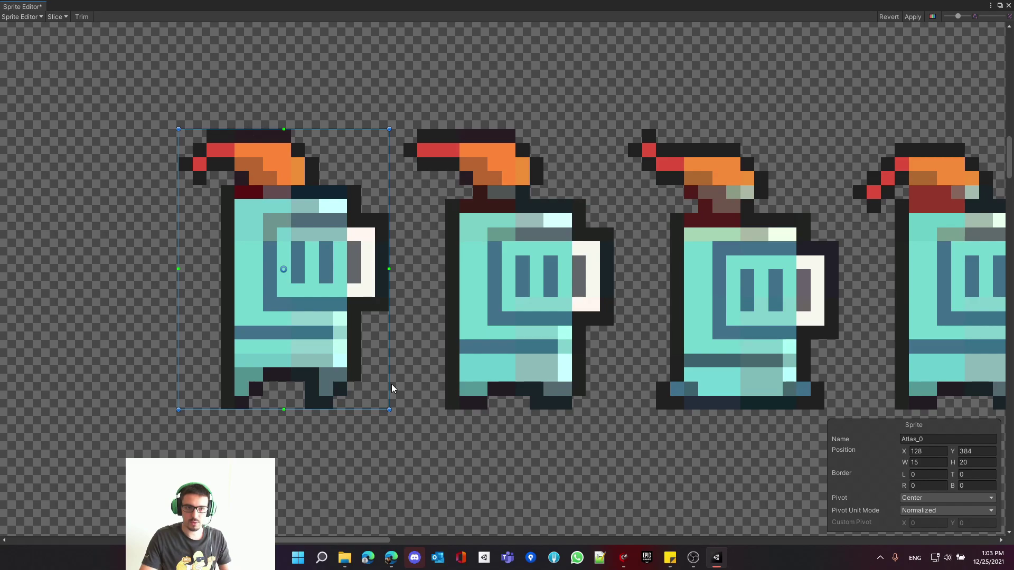
pyautogui.click(961, 474)
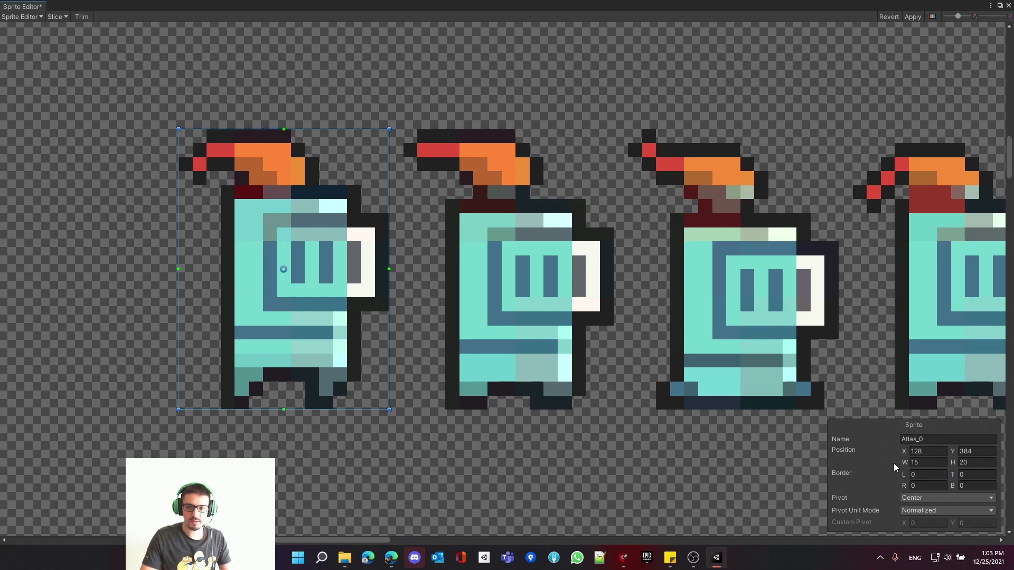
pyautogui.click(973, 463)
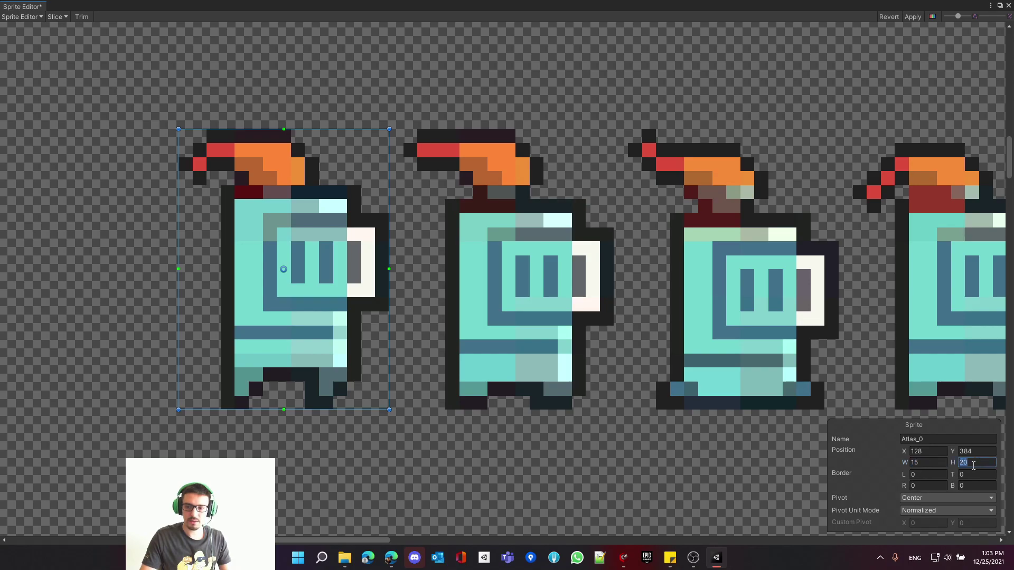
# Name the knight sprite player_0, apply the slicing and close the Sprite Editor.
pyautogui.click(952, 440)
pyautogui.write('player_0')
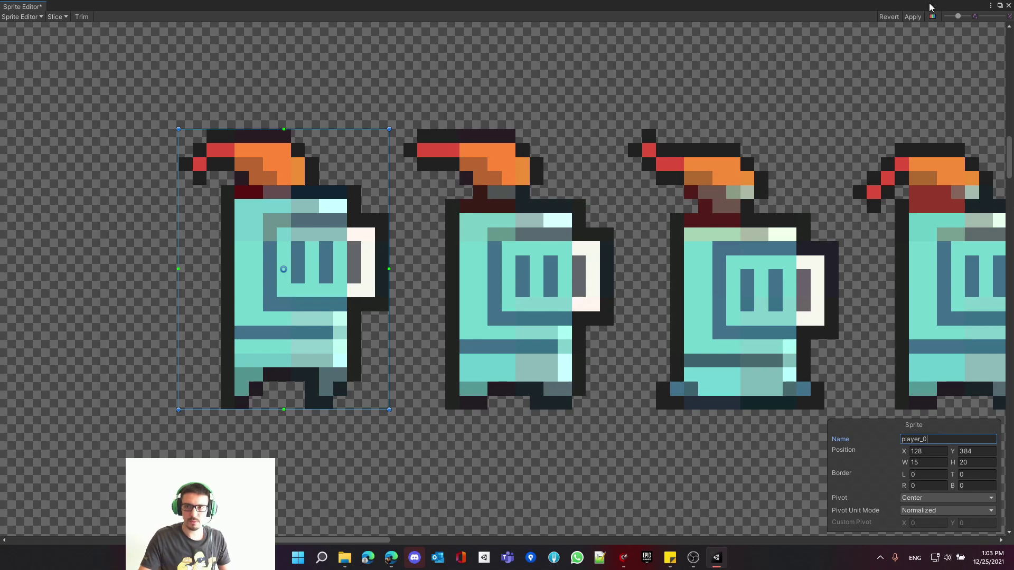
pyautogui.click(912, 17)
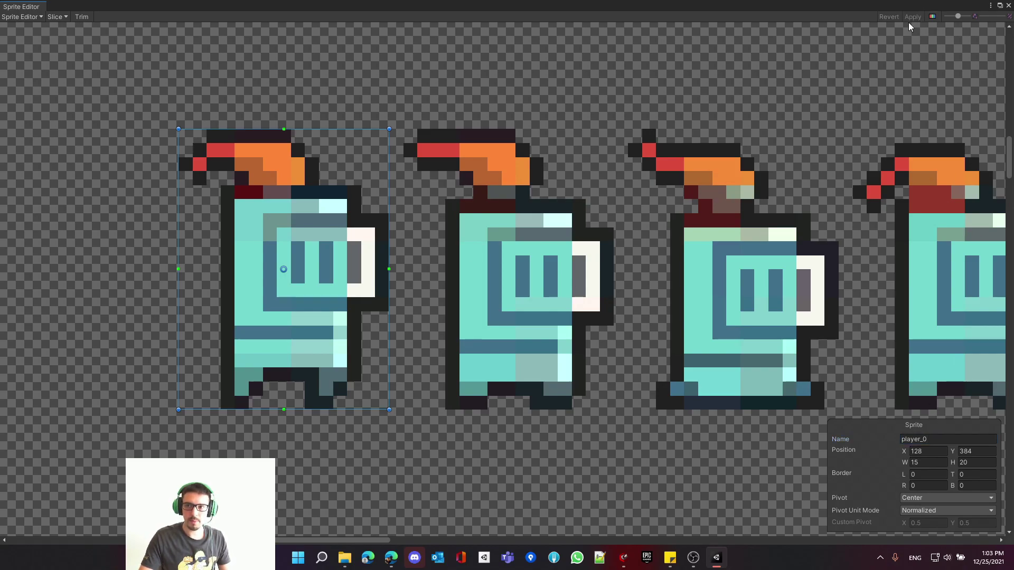
pyautogui.click(1008, 5)
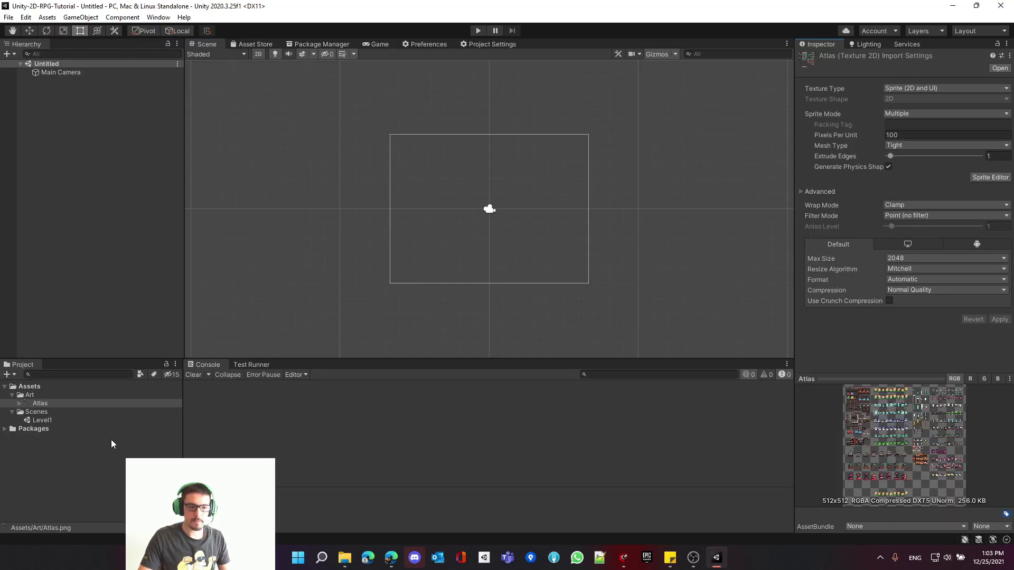
# Expand the Atlas asset in the project and inspect its player_0 sub-sprite.
pyautogui.click(50, 403)
pyautogui.press('Right')
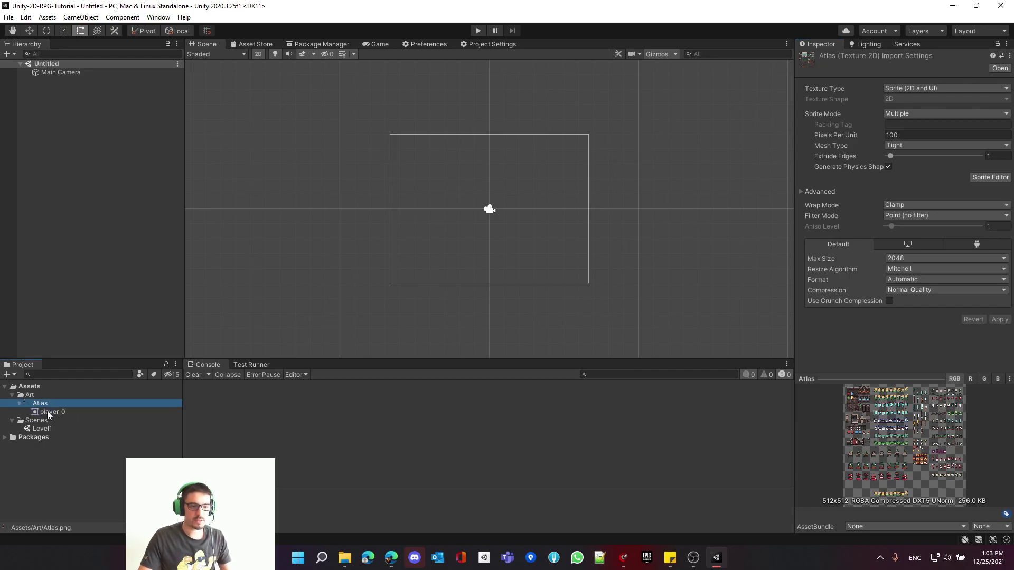
pyautogui.click(46, 411)
pyautogui.click(19, 404)
pyautogui.click(19, 405)
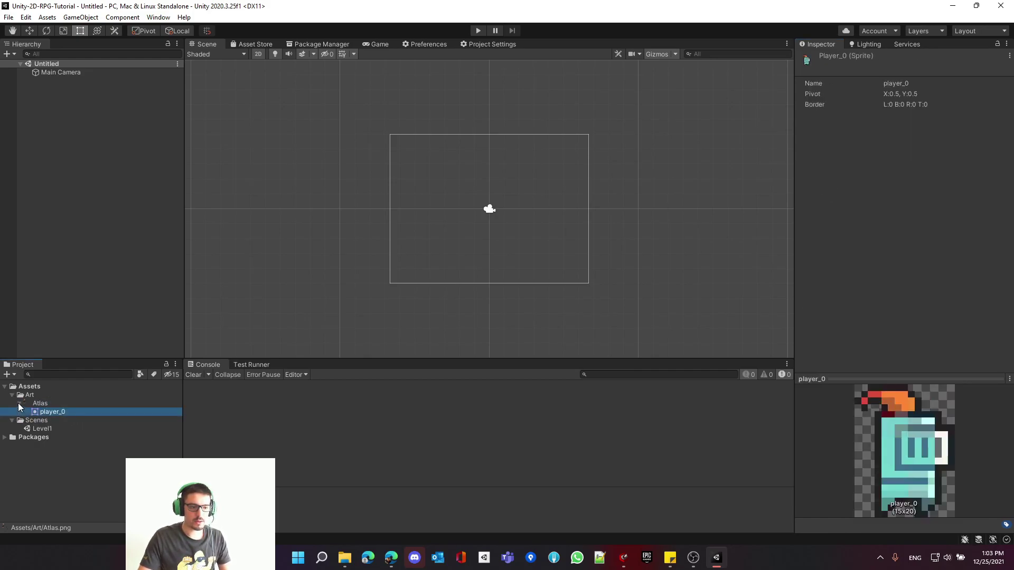
pyautogui.click(20, 404)
pyautogui.click(20, 404)
pyautogui.click(46, 412)
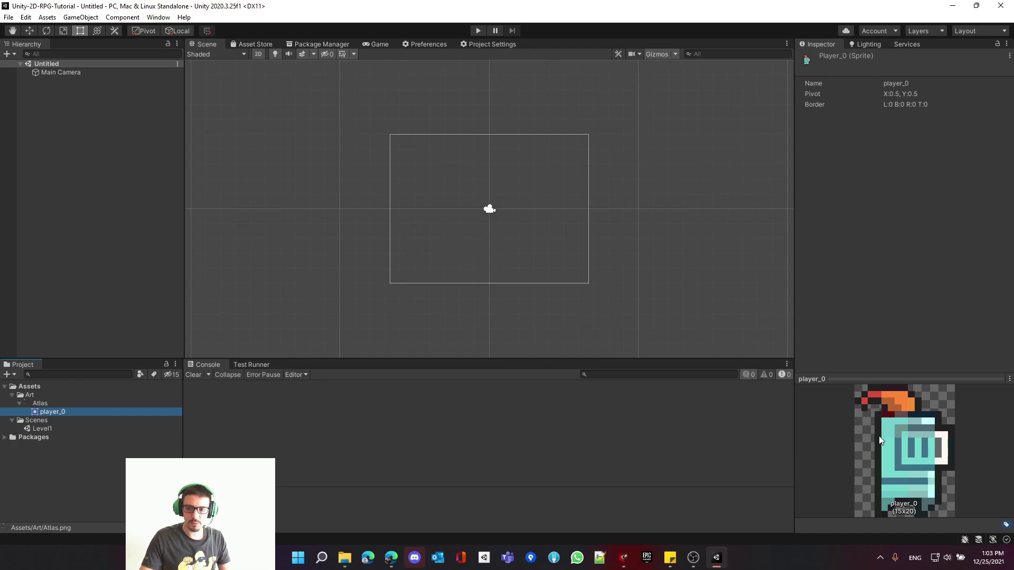
# Add the player_0 sprite to the scene as a root-level object and show it in the Game view.
pyautogui.click(37, 405)
pyautogui.click(46, 412)
pyautogui.moveTo(54, 415); pyautogui.dragTo(37, 130)
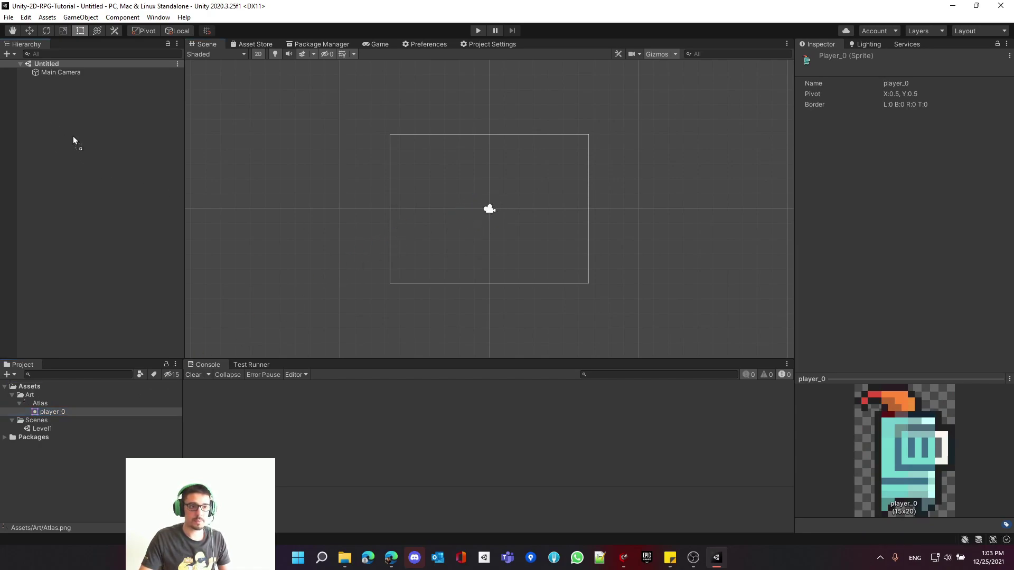
pyautogui.moveTo(72, 137); pyautogui.dragTo(74, 136)
pyautogui.scroll(5, 421, 246)
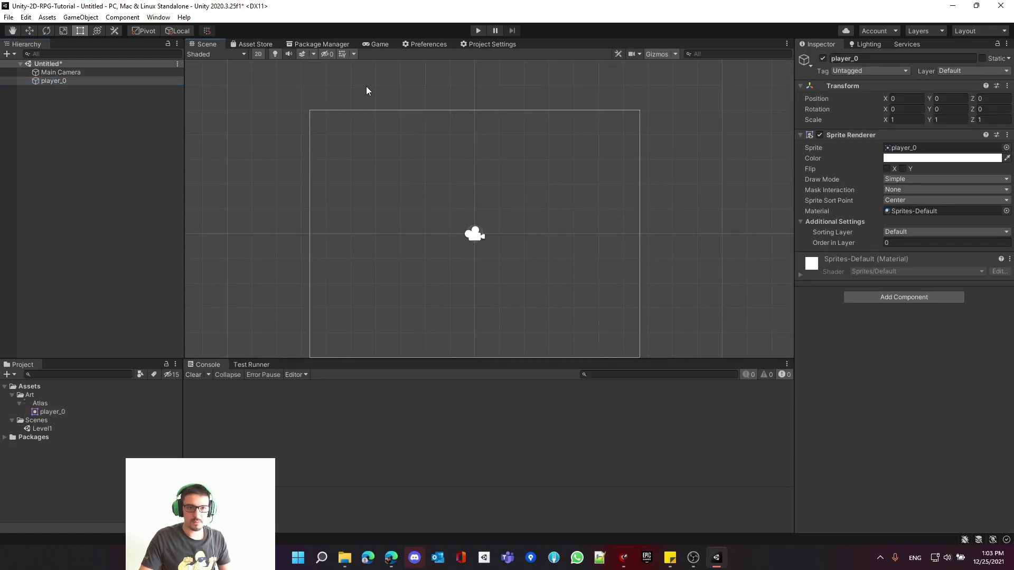
pyautogui.click(378, 45)
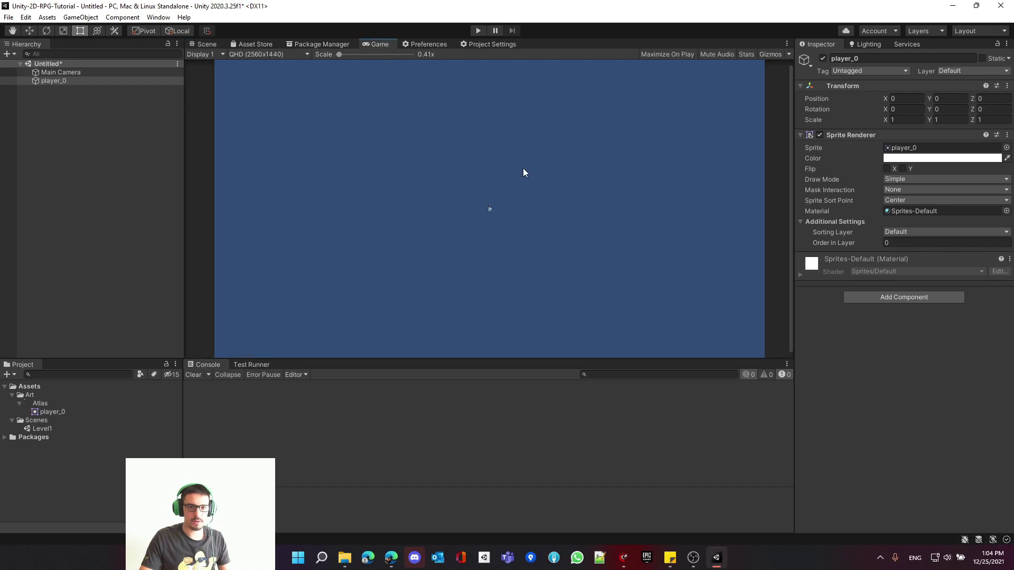
pyautogui.scroll(-1, 750, 239)
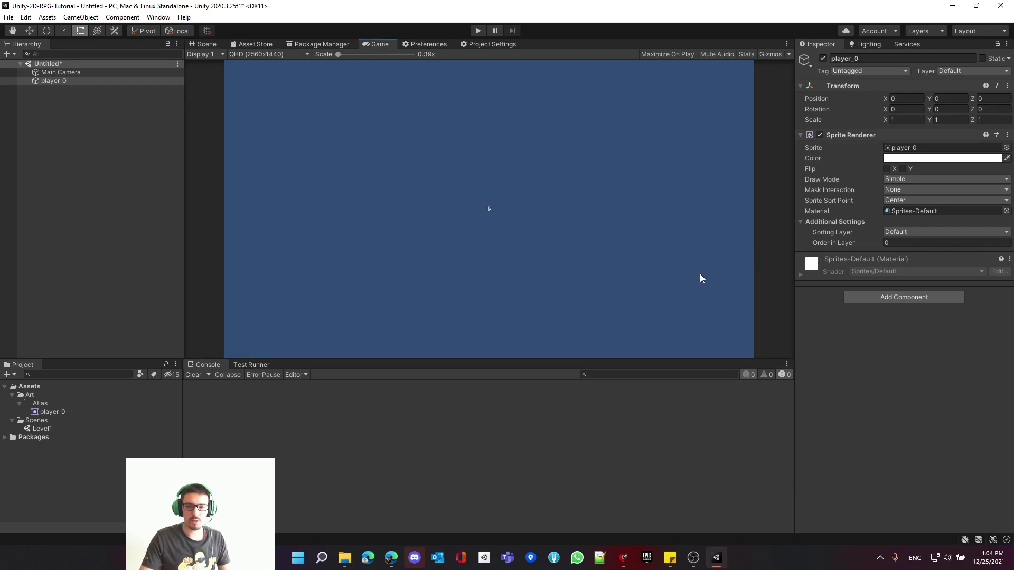
# Reopen the Atlas texture in the Sprite Editor, review the player_0 rectangle among the other sprites and close the editor.
pyautogui.click(53, 412)
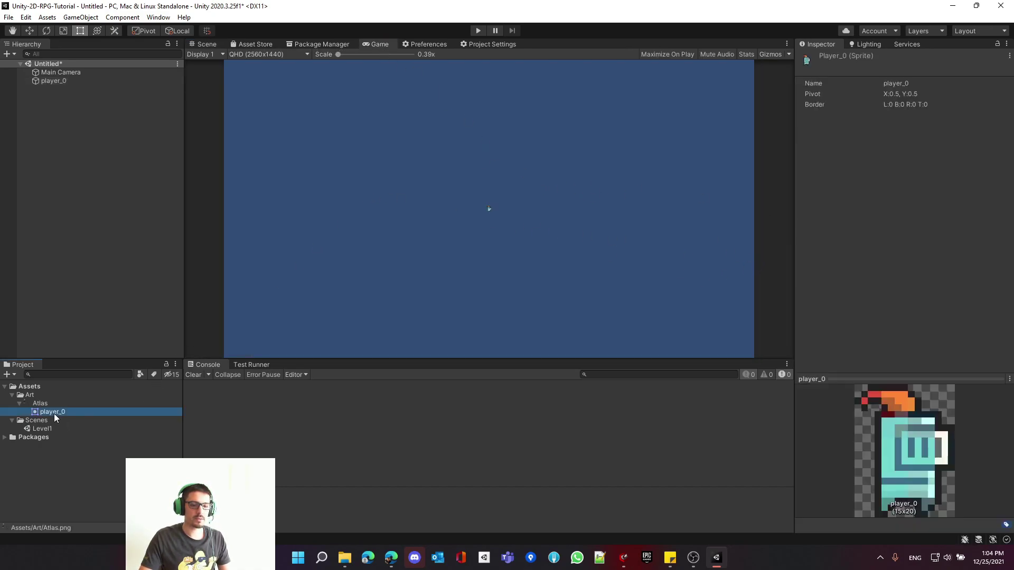
pyautogui.click(51, 406)
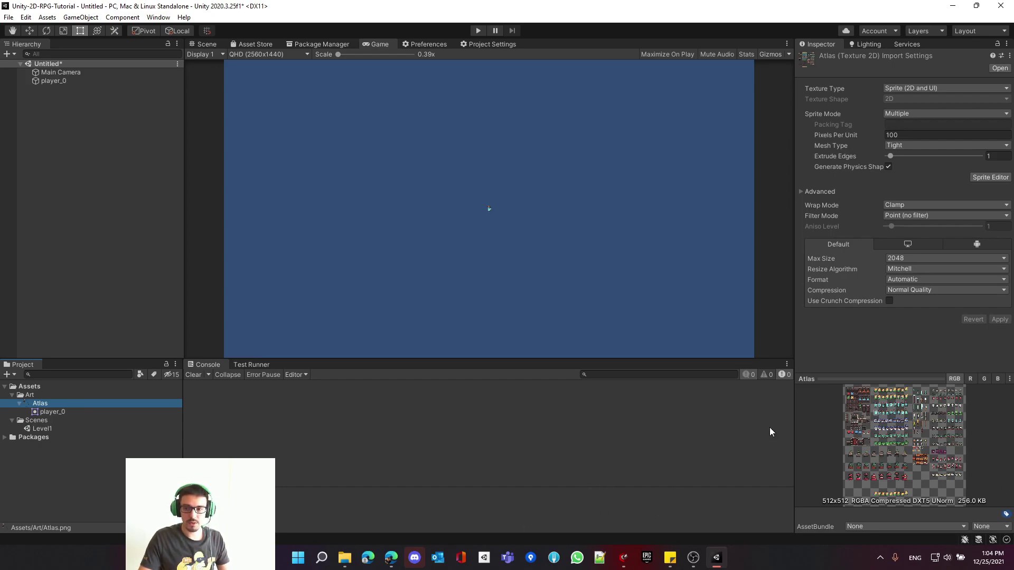
pyautogui.click(990, 176)
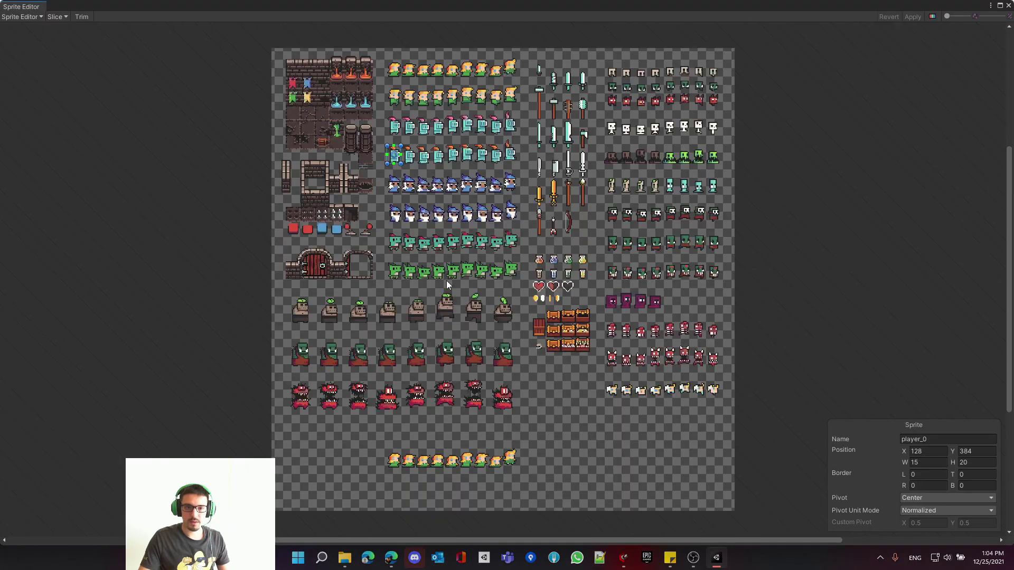
pyautogui.scroll(5, 336, 113)
pyautogui.moveTo(337, 113); pyautogui.dragTo(422, 265, button='middle')
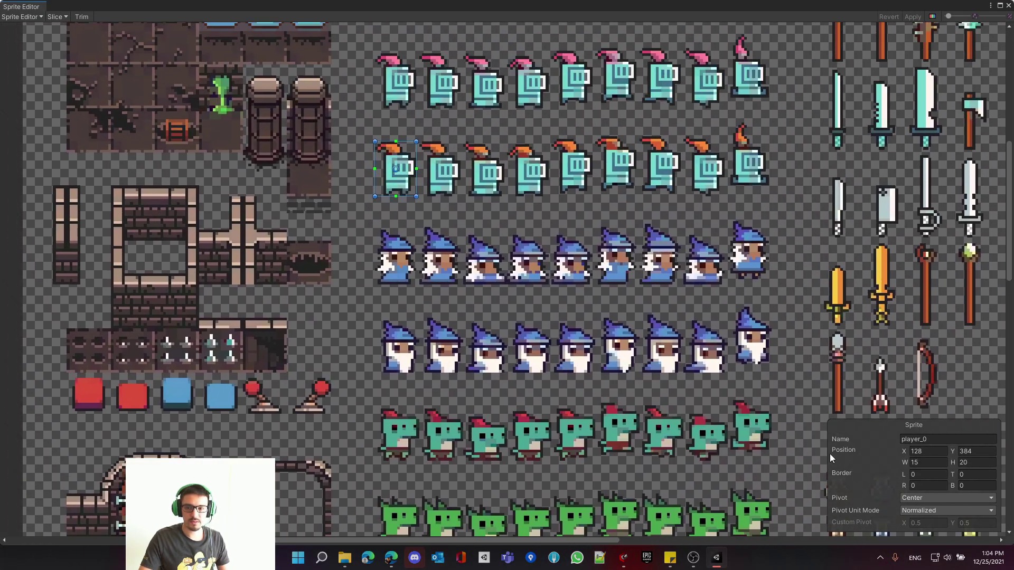
pyautogui.click(1008, 6)
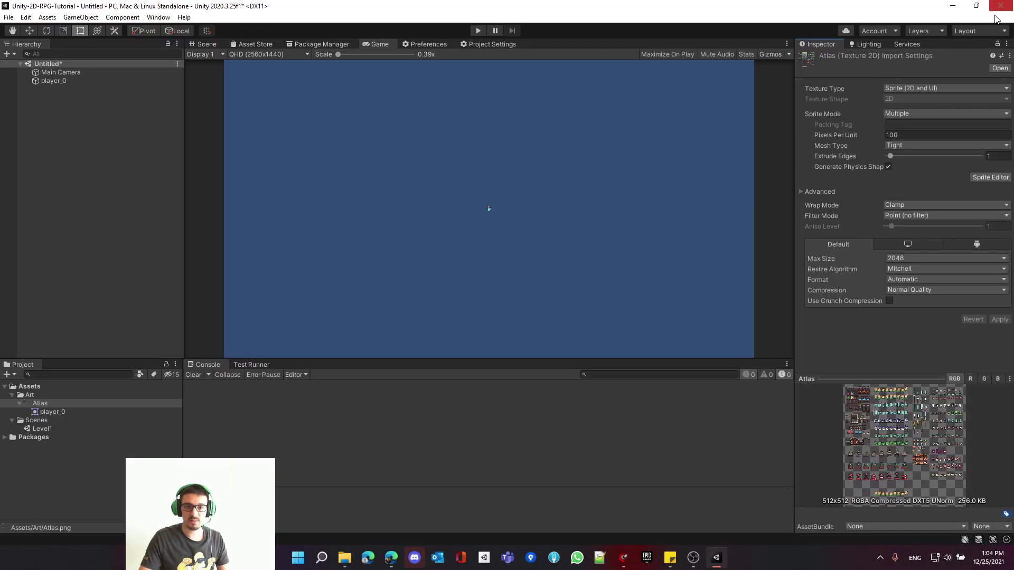
# Set the orthographic size of the Main Camera to 1.
pyautogui.click(81, 83)
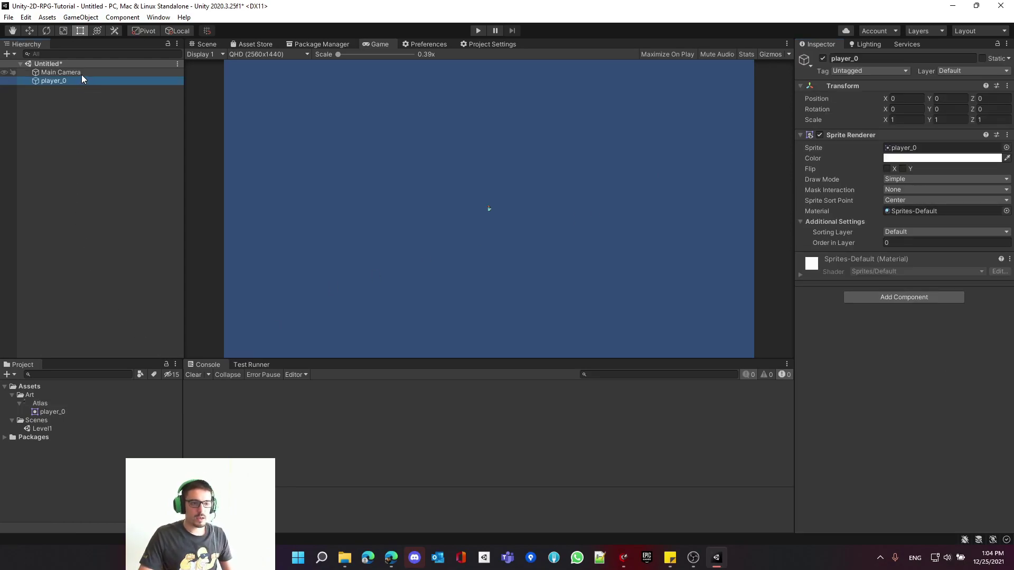
pyautogui.click(81, 73)
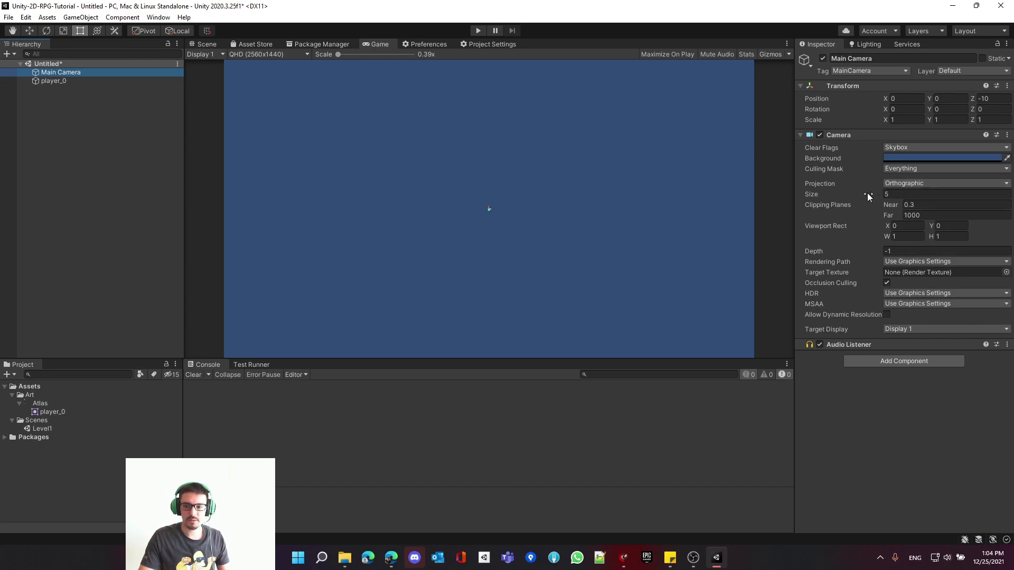
pyautogui.click(895, 182)
pyautogui.click(921, 206)
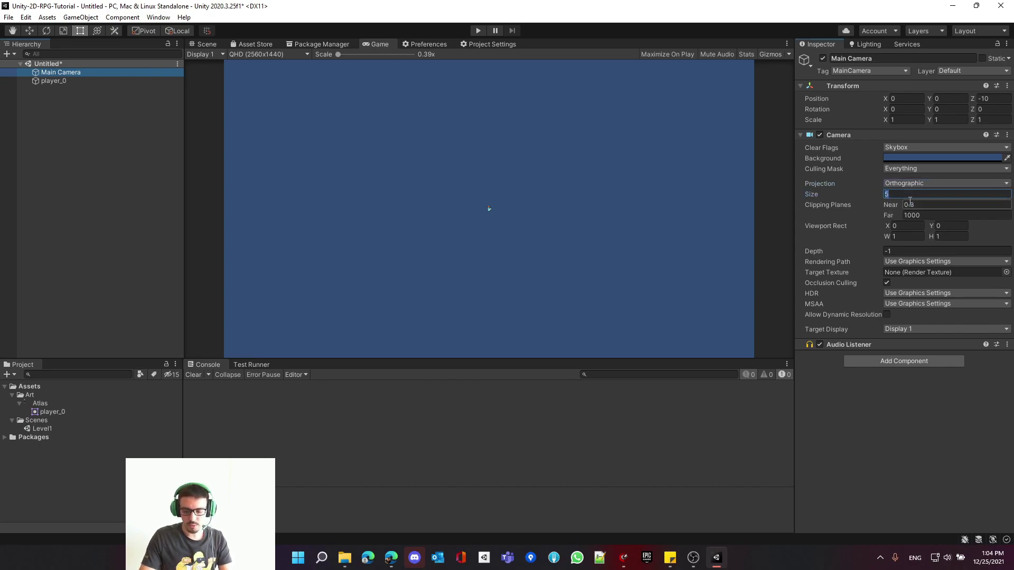
pyautogui.write('1')
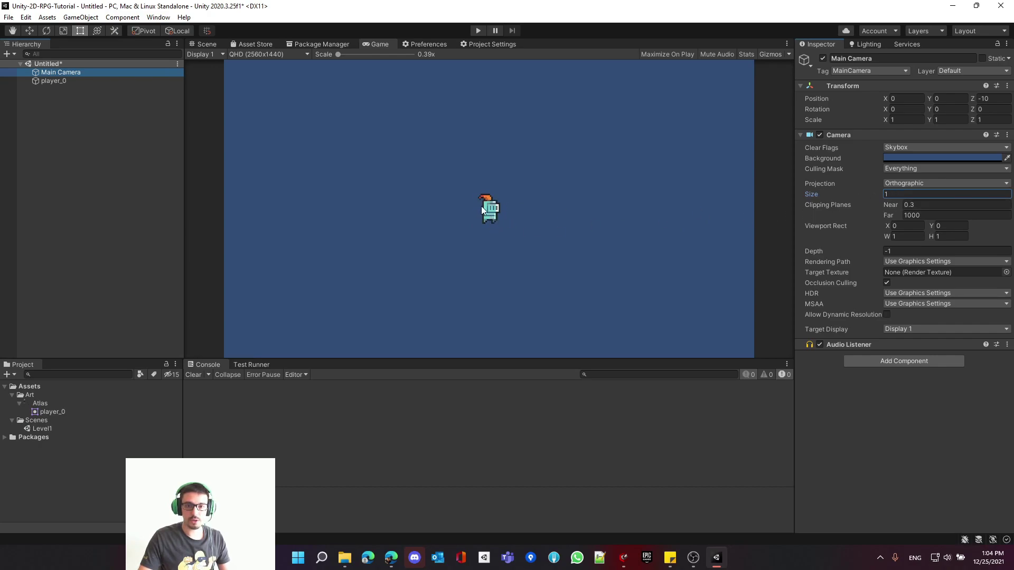
# Try a size of 2 for the Main Camera and return it to 1.
pyautogui.press('BackSpace')
pyautogui.write('2')
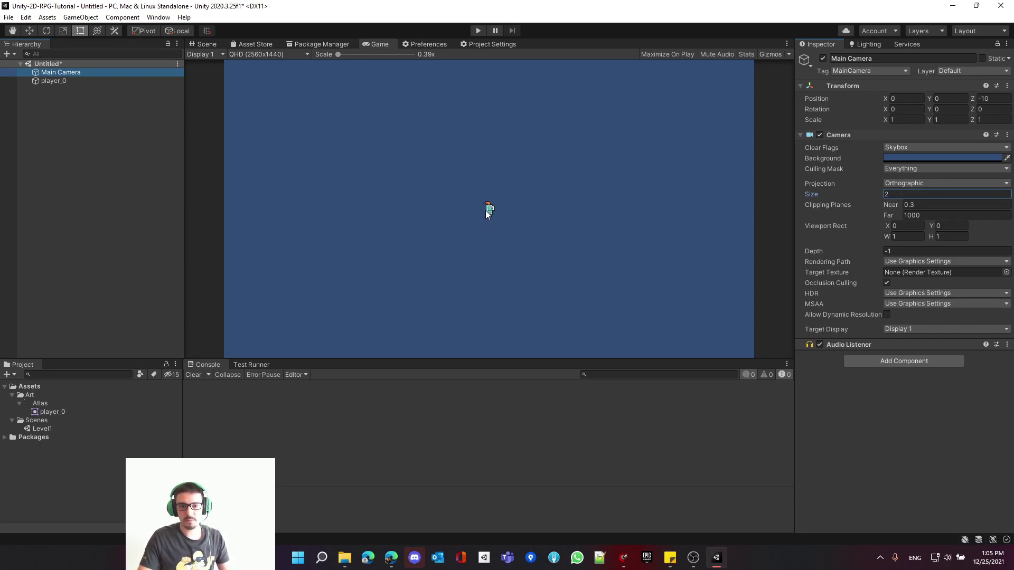
pyautogui.press('BackSpace')
pyautogui.write('1')
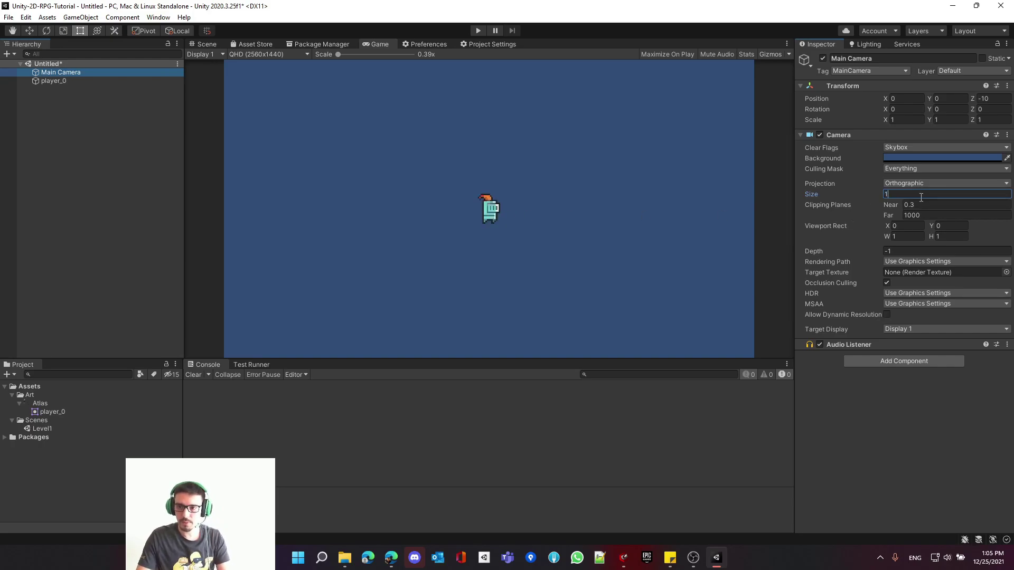
# Review the Atlas import settings and the components of the player_0 and Main Camera objects.
pyautogui.click(49, 405)
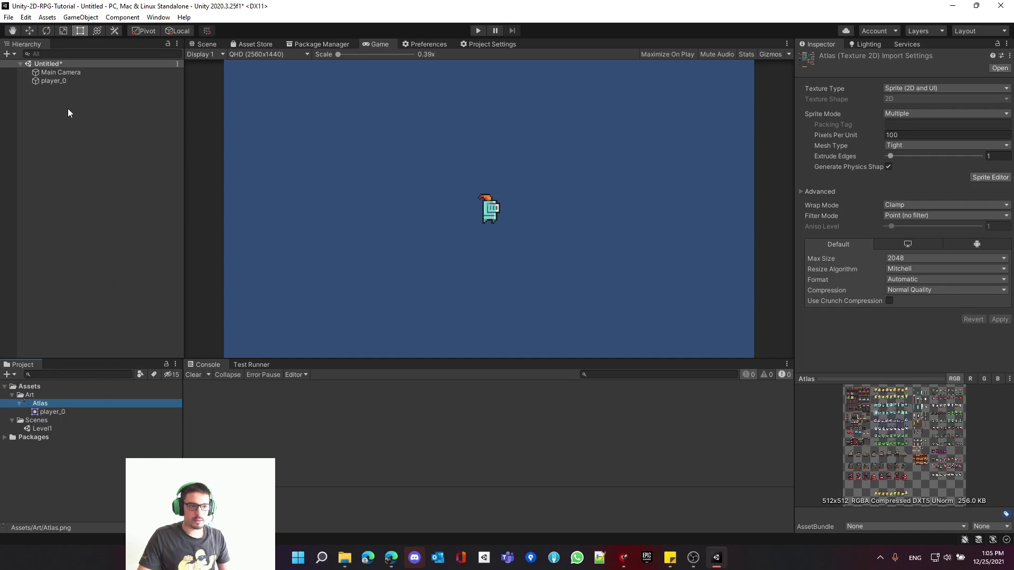
pyautogui.click(68, 81)
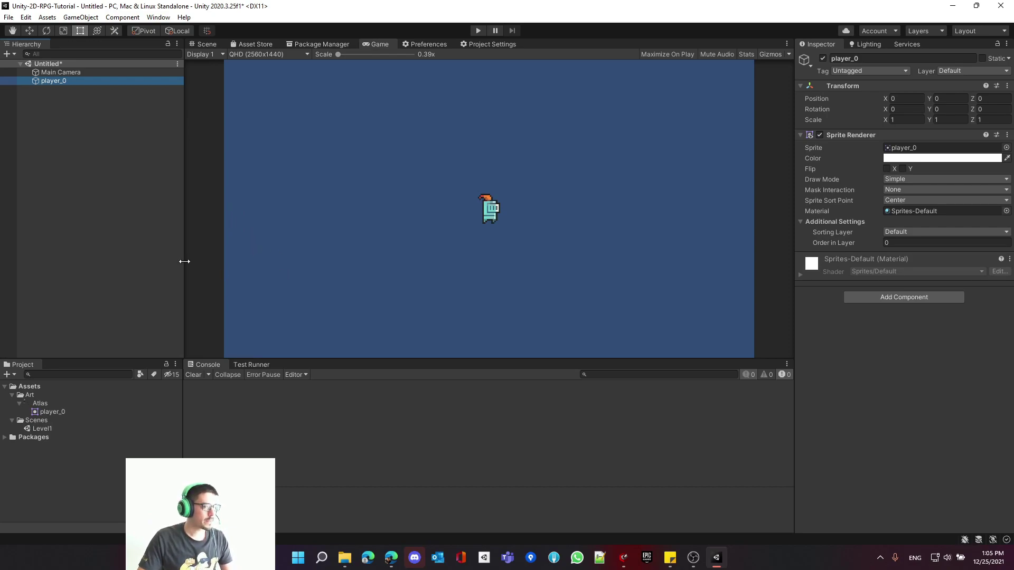
pyautogui.click(49, 402)
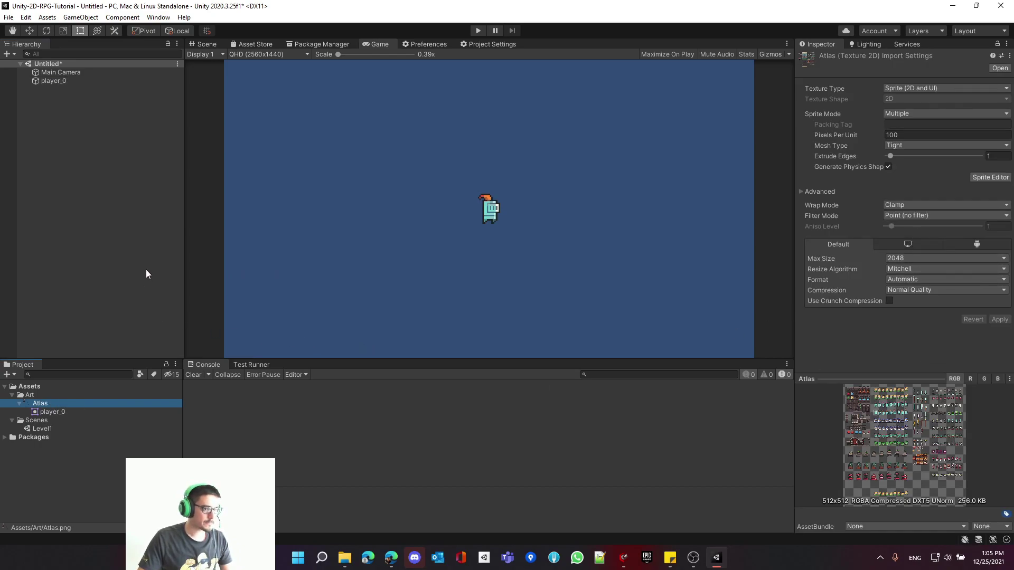
pyautogui.click(74, 81)
pyautogui.click(80, 72)
pyautogui.click(79, 81)
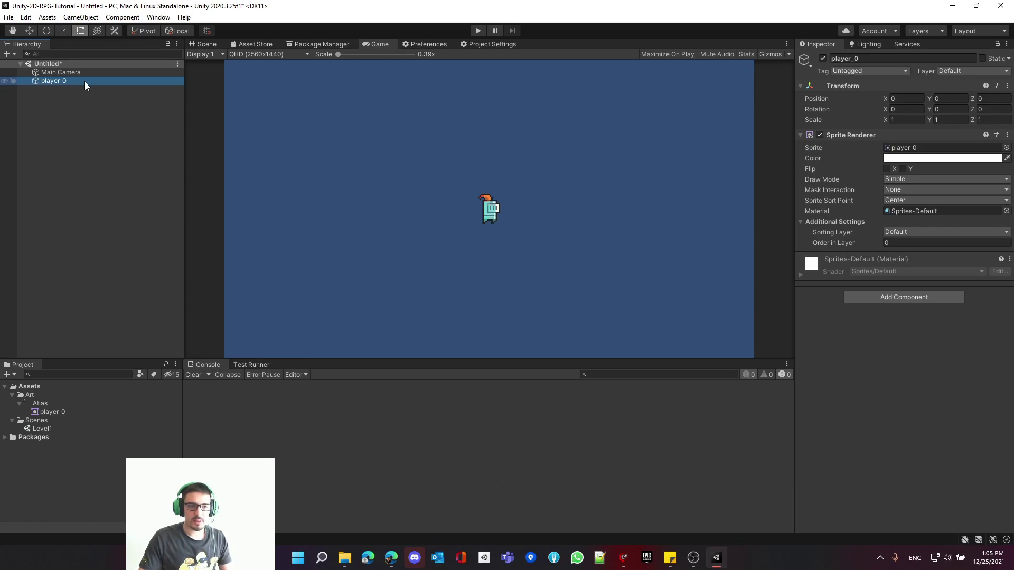
pyautogui.click(87, 74)
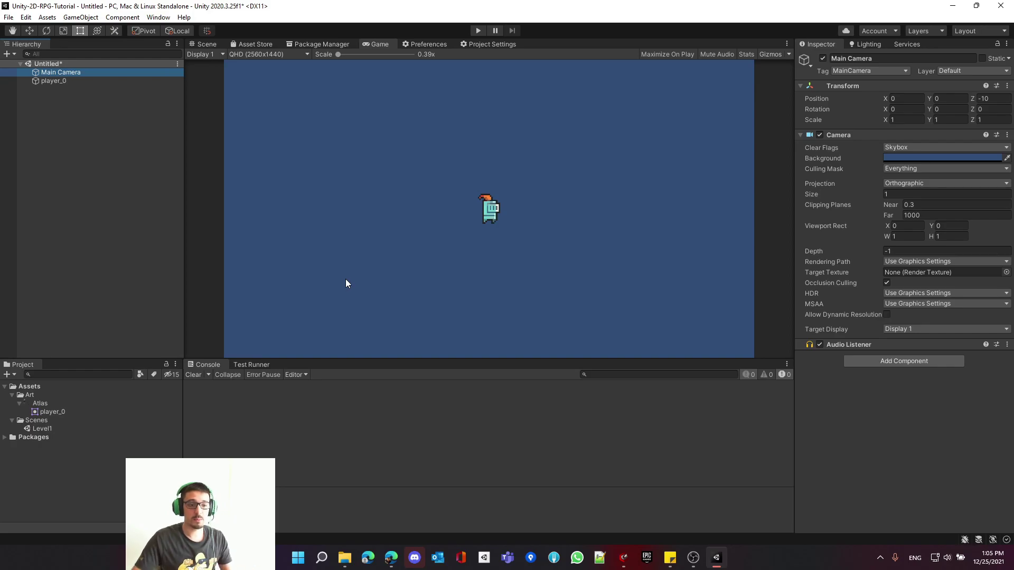
# Open the Atlas texture in the Sprite Editor and draw a 10 by 14 pixel sprite rectangle around the first white skeleton.
pyautogui.click(40, 403)
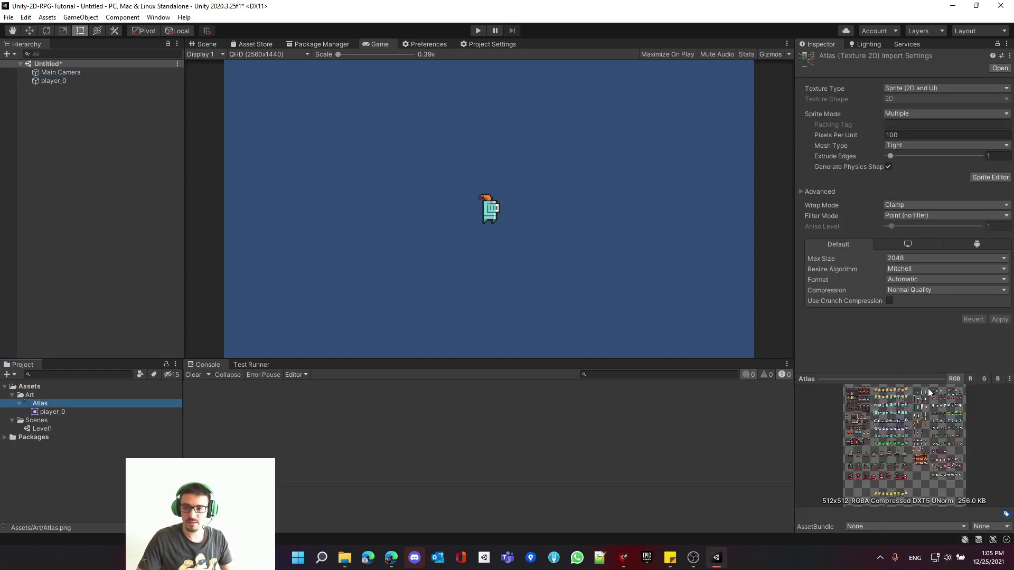
pyautogui.click(978, 177)
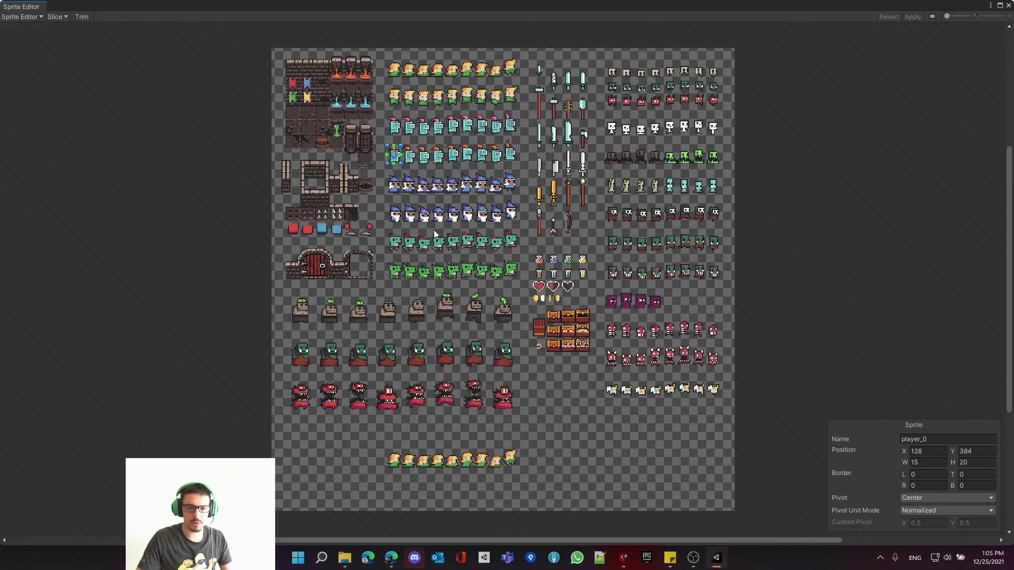
pyautogui.moveTo(431, 233); pyautogui.dragTo(470, 306, button='middle')
pyautogui.scroll(5, 481, 285)
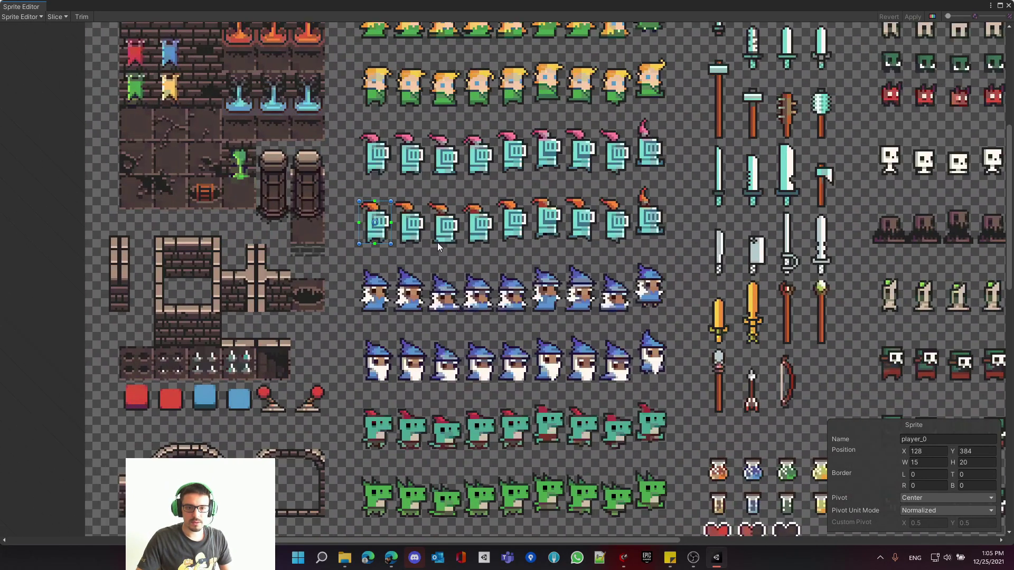
pyautogui.moveTo(437, 243)
pyautogui.mouseDown(button='middle')
pyautogui.moveTo(470, 311)
pyautogui.moveTo(445, 246)
pyautogui.mouseUp(button='middle')
pyautogui.moveTo(496, 339); pyautogui.dragTo(476, 276, button='middle')
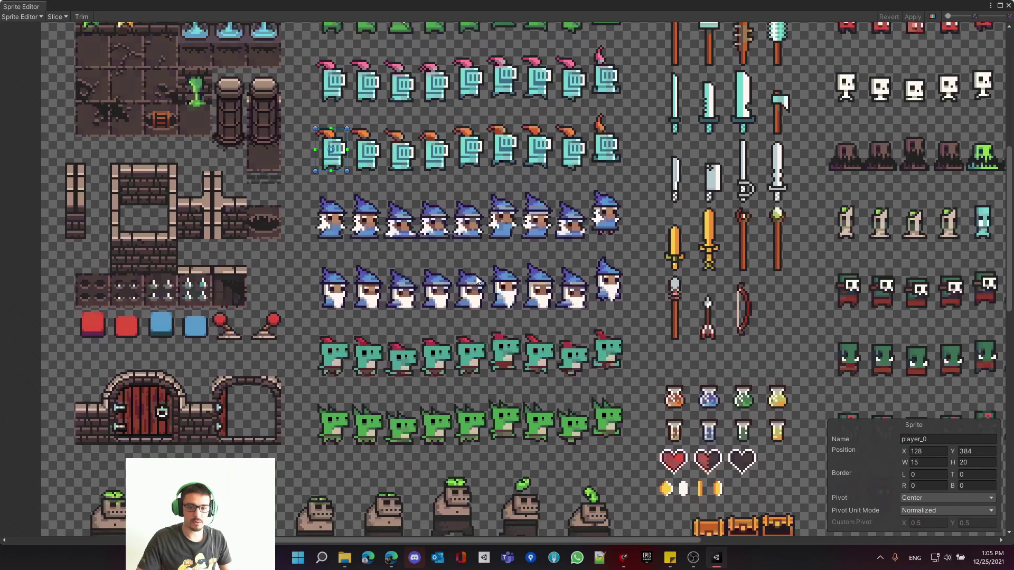
pyautogui.moveTo(476, 354); pyautogui.dragTo(345, 248, button='middle')
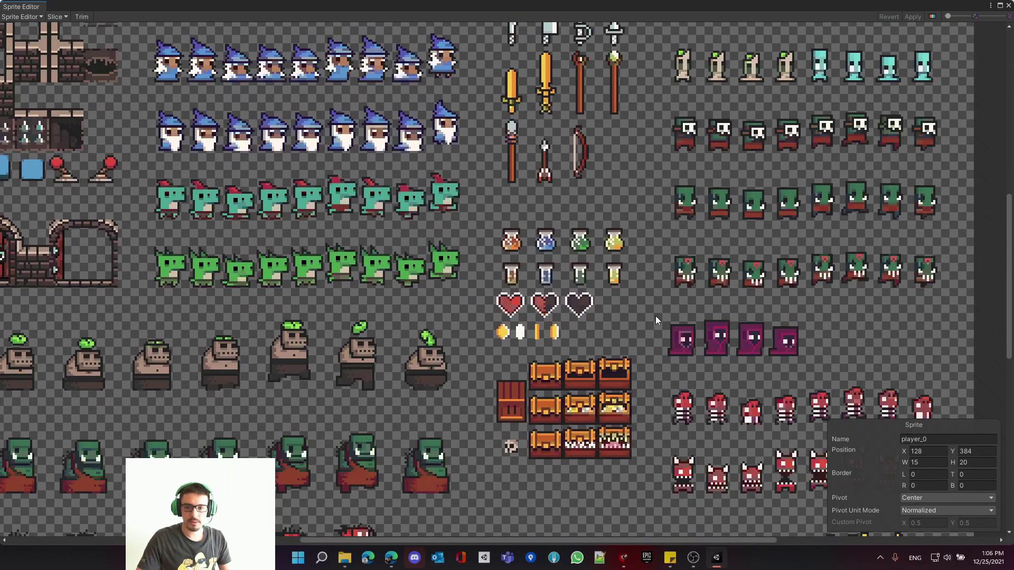
pyautogui.scroll(5, 653, 319)
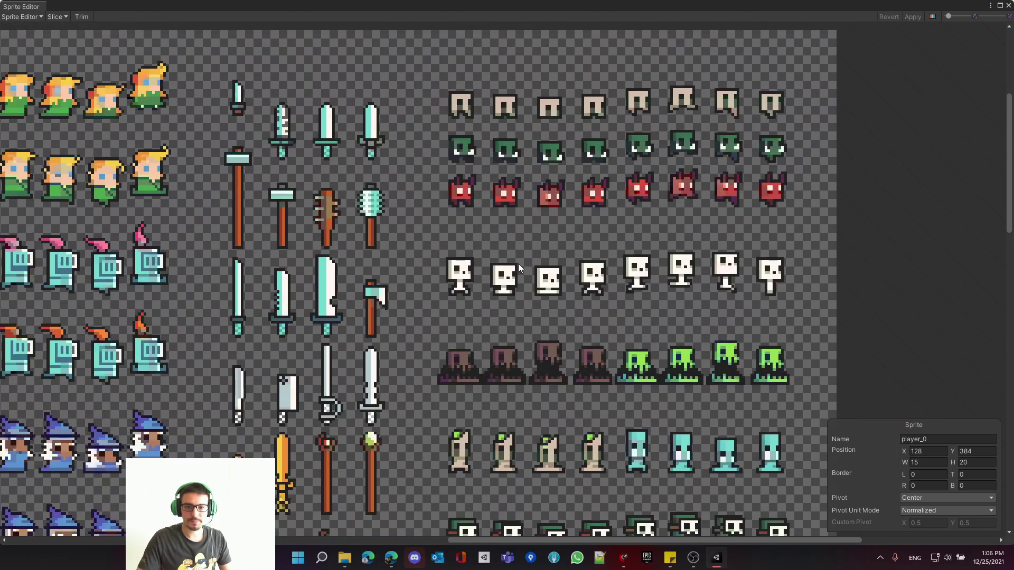
pyautogui.scroll(4, 489, 214)
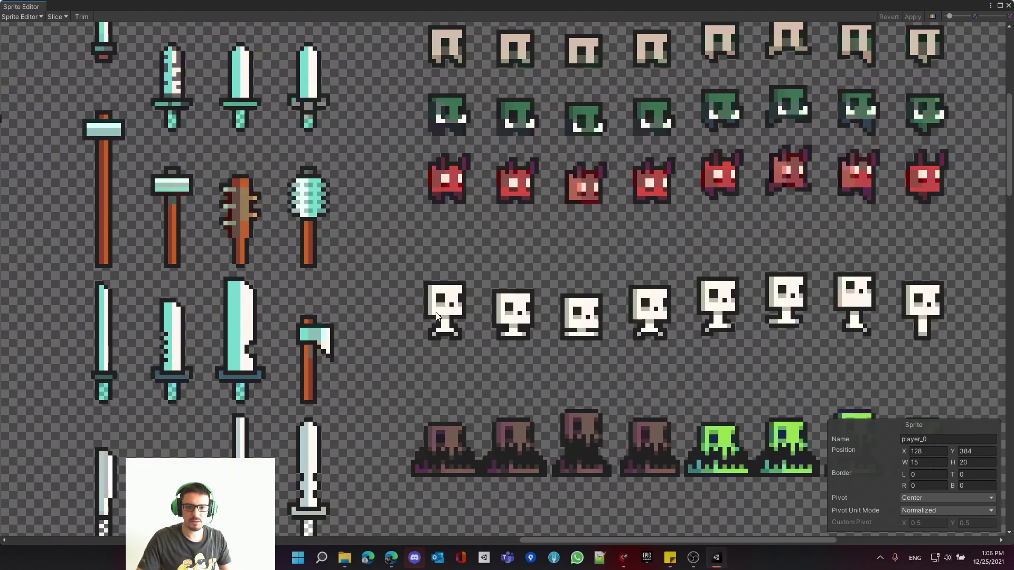
pyautogui.scroll(4, 428, 287)
pyautogui.moveTo(419, 278); pyautogui.dragTo(491, 377)
# Name the skeleton sprite enemy_skeleton_0, apply the slicing and close the Sprite Editor.
pyautogui.click(925, 440)
pyautogui.write('enemy_')
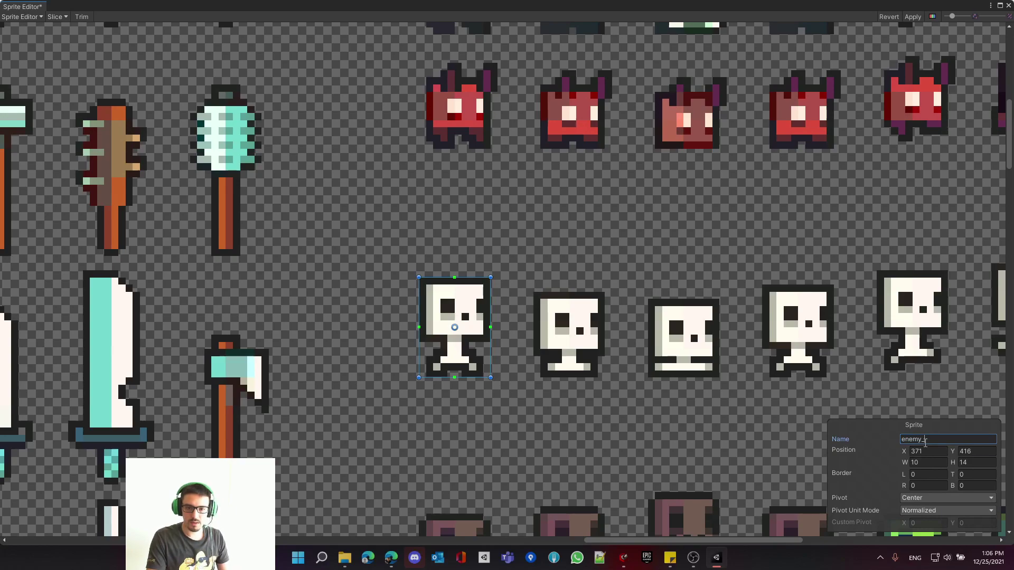
pyautogui.write('sk')
pyautogui.write('_0')
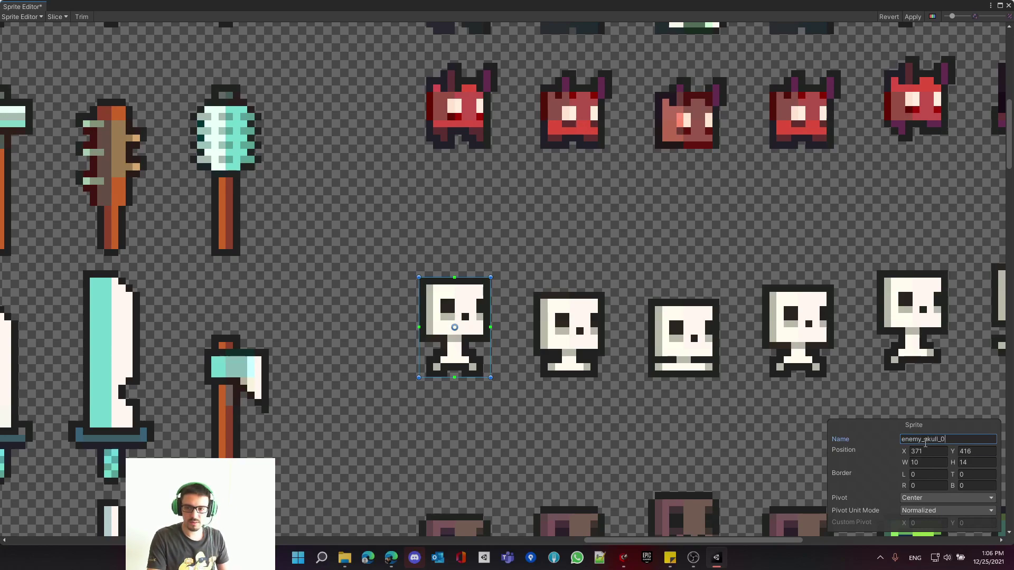
pyautogui.press('BackSpace')
pyautogui.press('BackSpace')
pyautogui.press('BackSpace')
pyautogui.press('BackSpace')
pyautogui.press('BackSpace')
pyautogui.press('BackSpace')
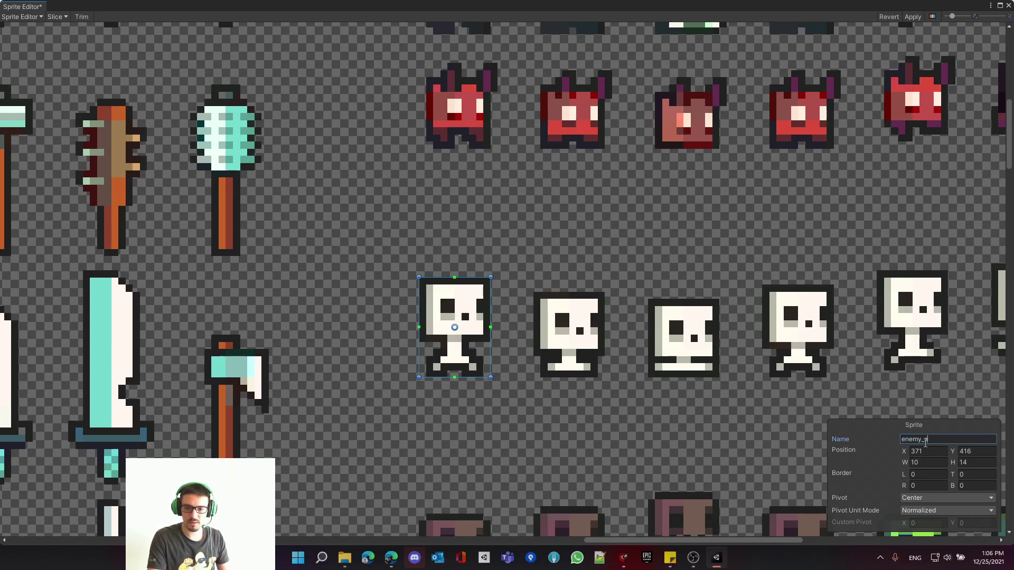
pyautogui.write('keleton_0')
pyautogui.click(913, 16)
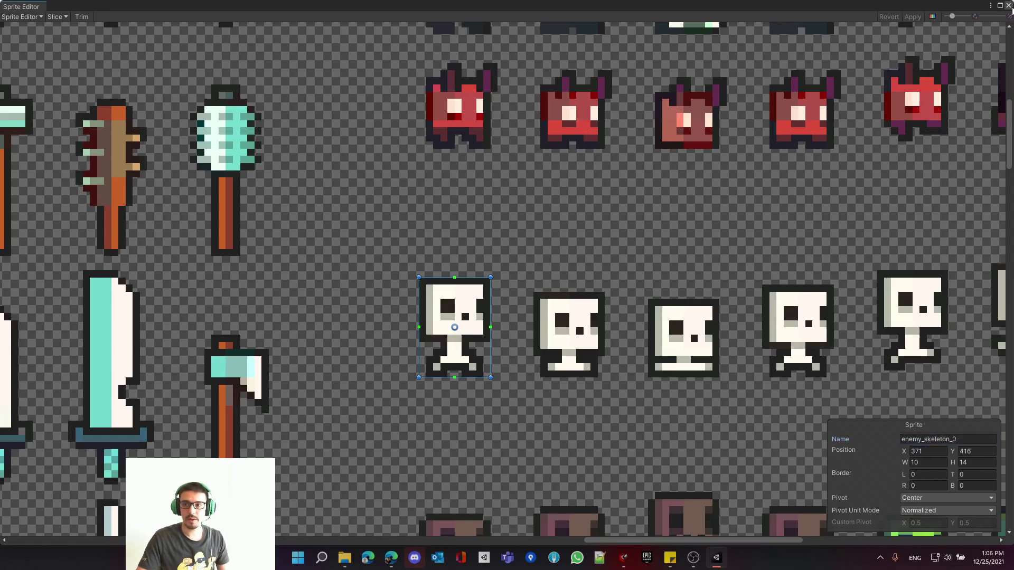
pyautogui.click(1008, 5)
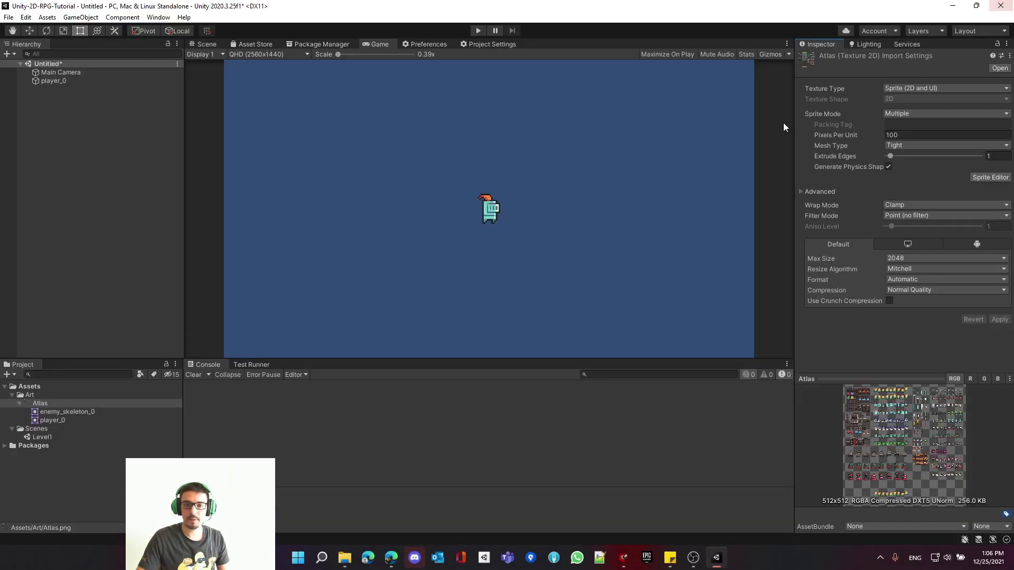
# Add the enemy_skeleton_0 sprite to the scene and set its X position to 1.
pyautogui.click(74, 412)
pyautogui.moveTo(75, 415); pyautogui.dragTo(87, 103)
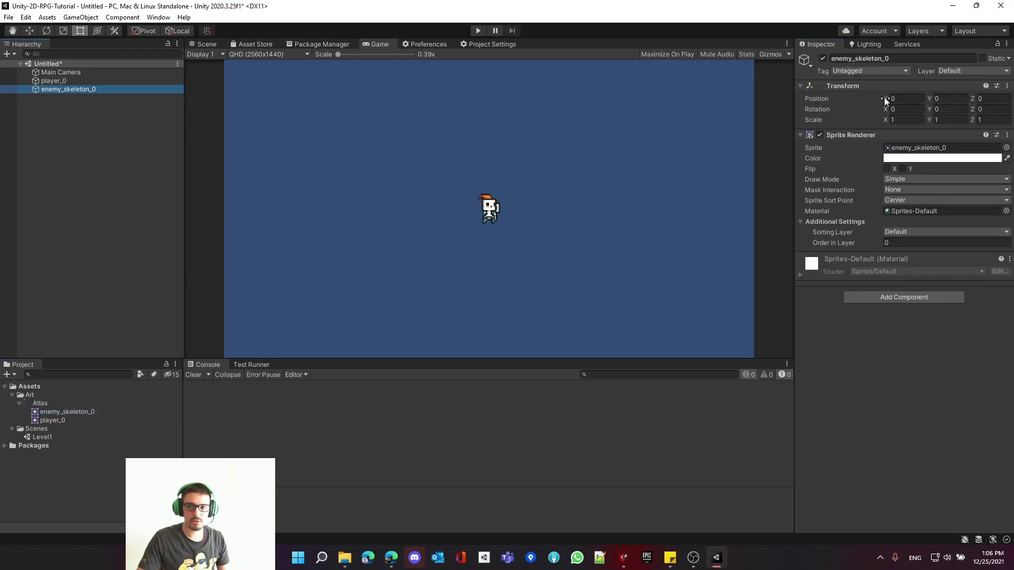
pyautogui.moveTo(886, 98); pyautogui.dragTo(889, 98)
pyautogui.click(921, 98)
pyautogui.write('1')
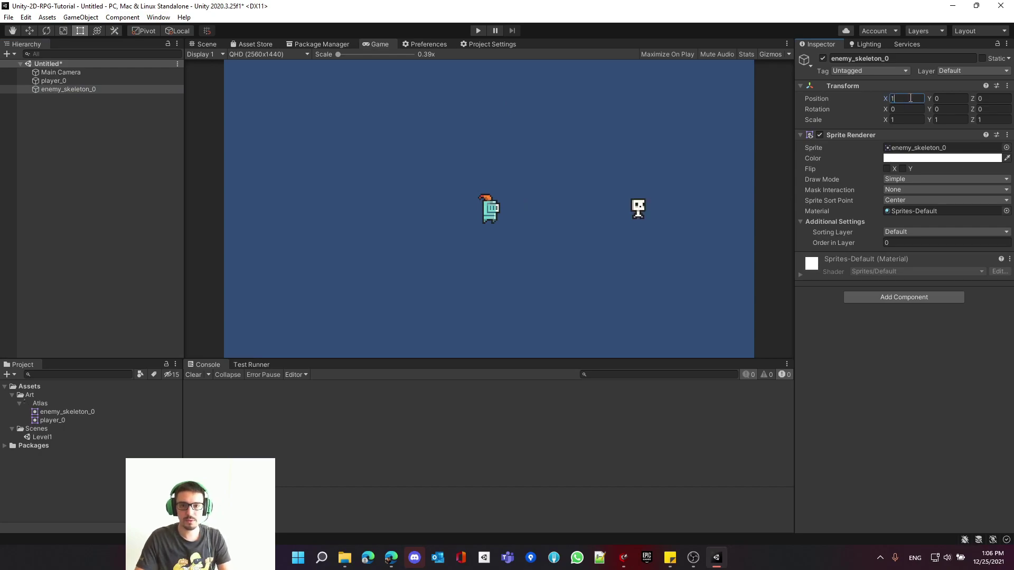
pyautogui.press('Return')
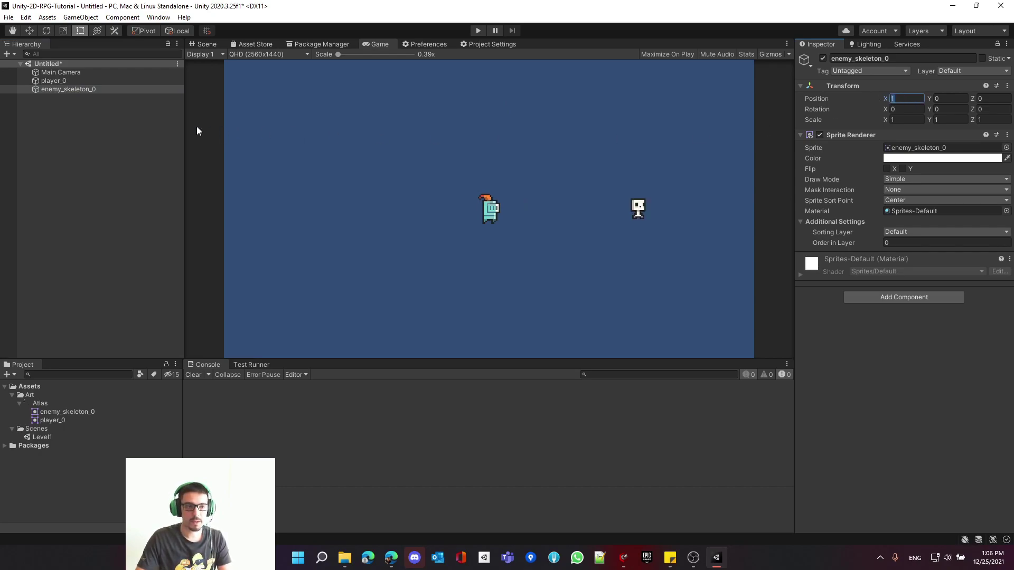
# Show the Scene view and frame player_0 together with the skeleton to compare them.
pyautogui.click(62, 74)
pyautogui.click(209, 45)
pyautogui.doubleClick(99, 81)
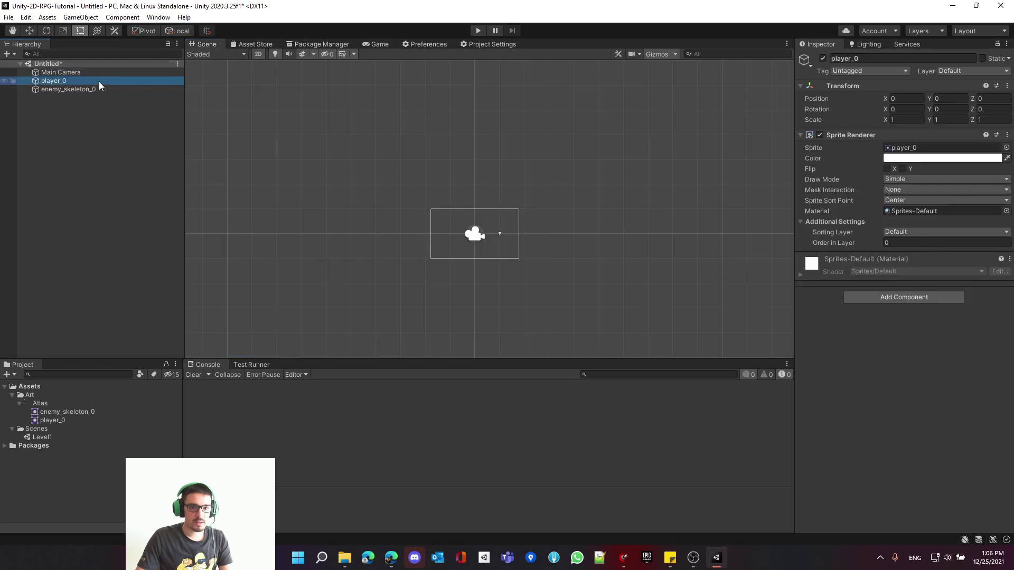
pyautogui.scroll(-5, 468, 306)
pyautogui.moveTo(588, 335); pyautogui.dragTo(425, 268, button='middle')
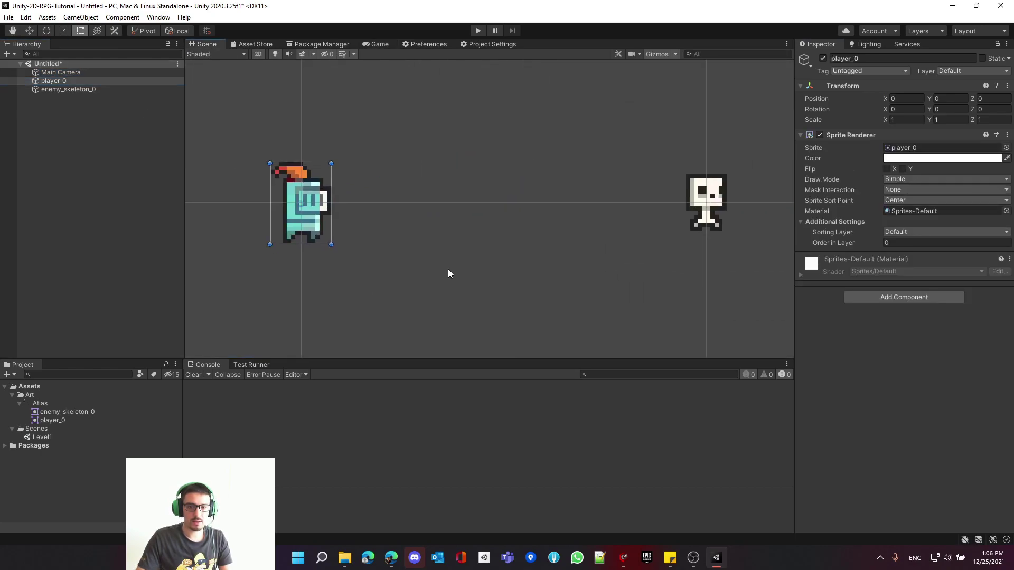
pyautogui.scroll(-3, 425, 267)
# Compare the pixel sizes of the enemy_skeleton_0 and player_0 sprite assets and check the player_0 object.
pyautogui.click(84, 90)
pyautogui.click(64, 413)
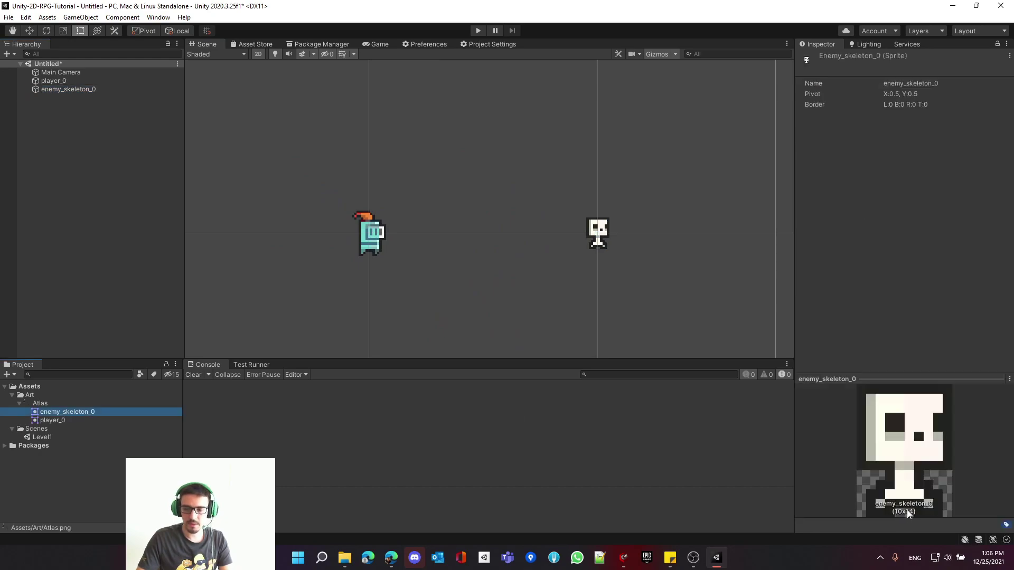
pyautogui.click(59, 420)
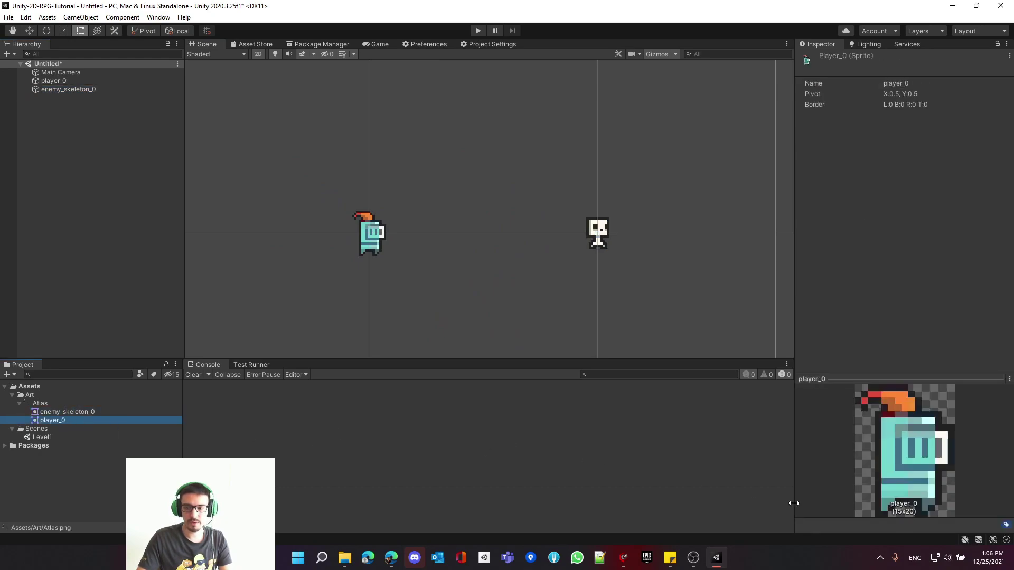
pyautogui.click(80, 79)
pyautogui.click(70, 73)
pyautogui.click(69, 81)
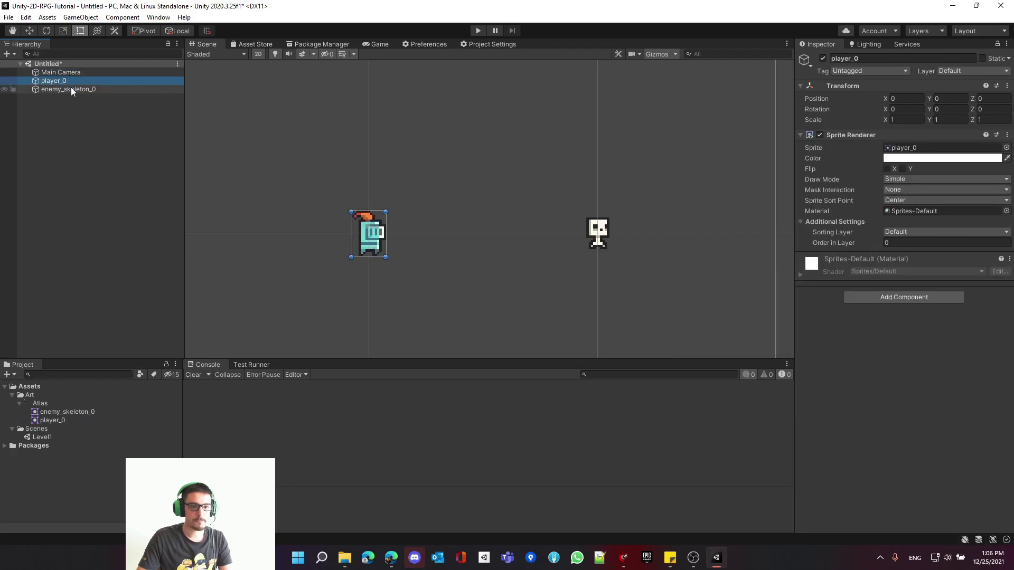
# Try X positions of 0 and 0.1 for enemy_skeleton_0 to overlap it with the knight.
pyautogui.click(69, 89)
pyautogui.click(906, 98)
pyautogui.write('0')
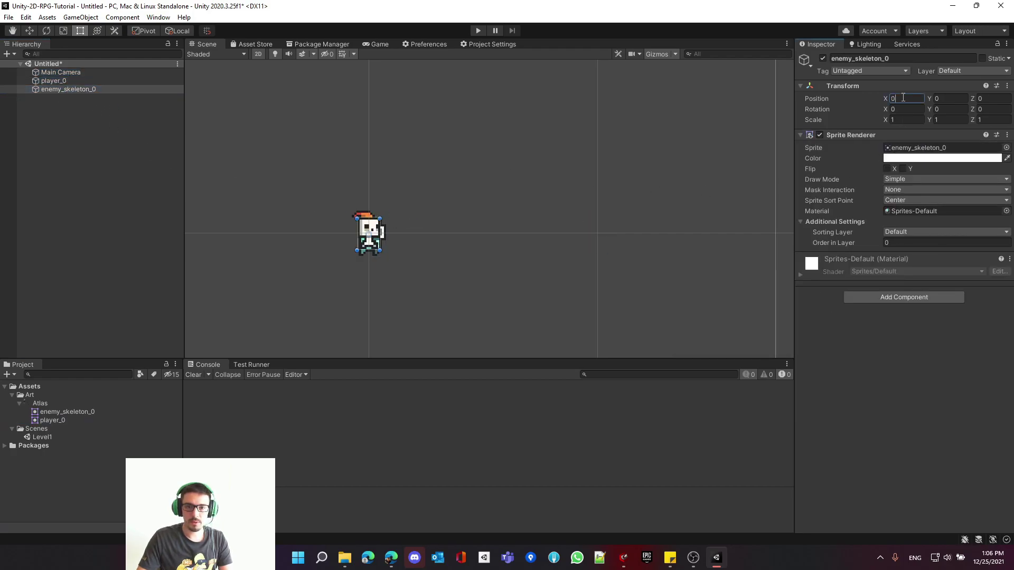
pyautogui.press('Return')
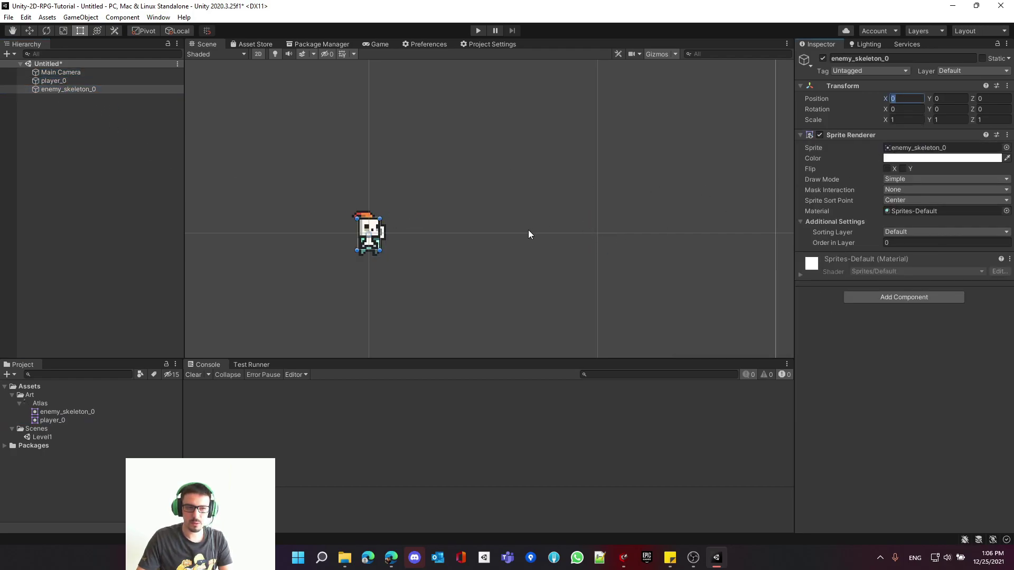
pyautogui.write('.1')
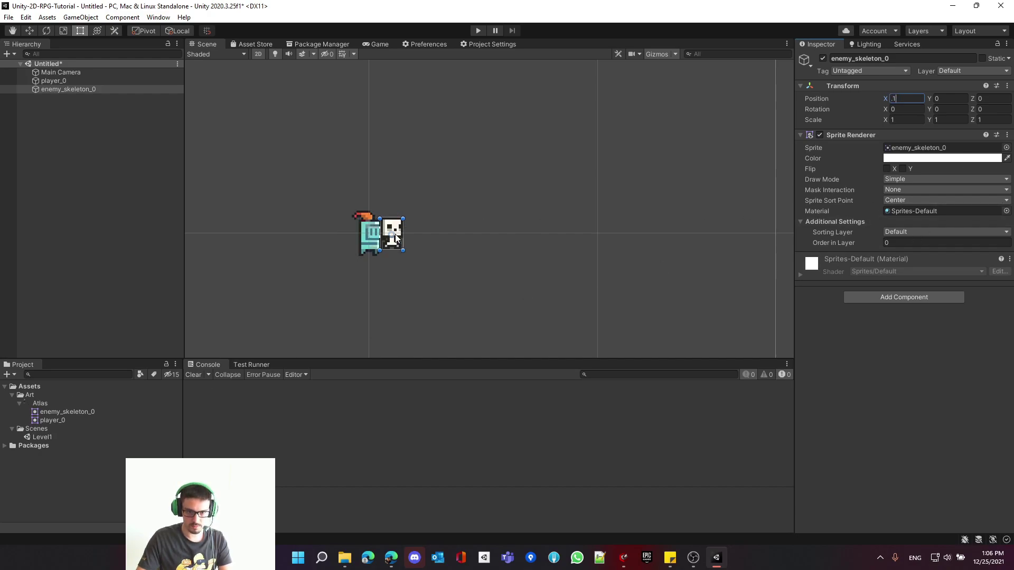
# Move enemy_skeleton_0 away from the knight along the X axis to about 0.475.
pyautogui.click(78, 81)
pyautogui.click(80, 88)
pyautogui.press('w')
pyautogui.moveTo(434, 234); pyautogui.dragTo(522, 235)
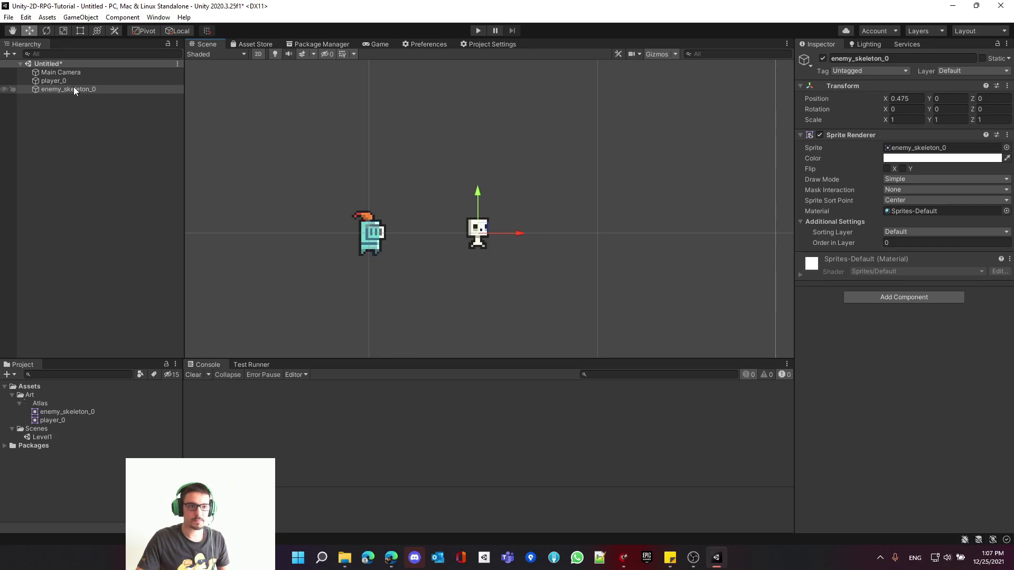
# Review the Order in Layer setting of player_0 and compare its components with those of enemy_skeleton_0.
pyautogui.click(55, 81)
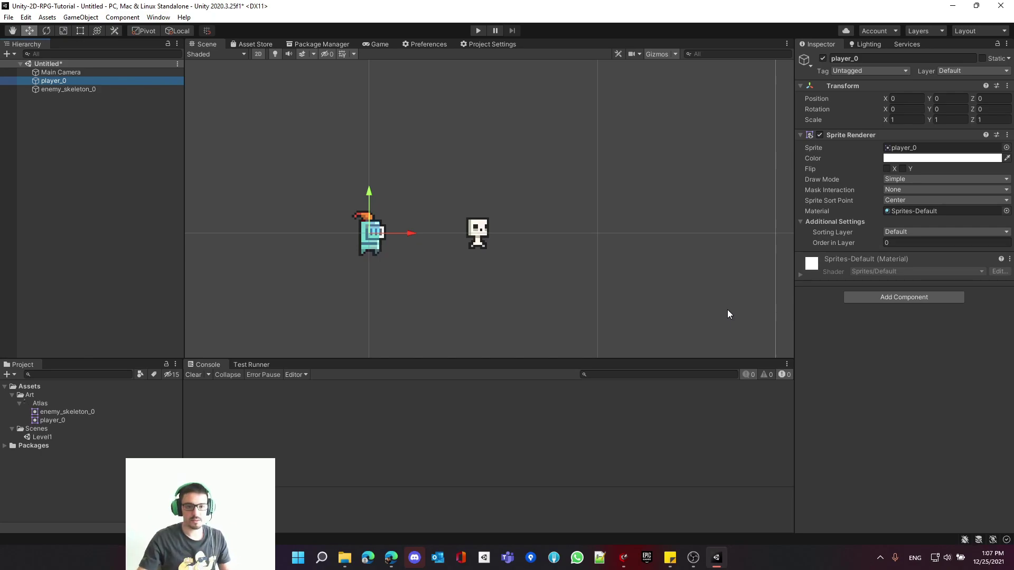
pyautogui.click(890, 242)
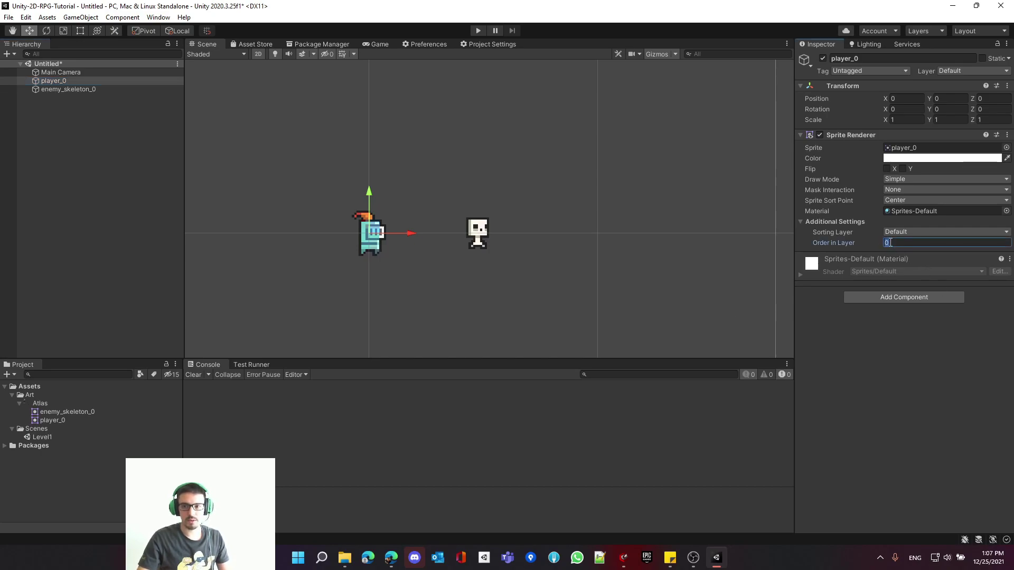
pyautogui.click(58, 72)
pyautogui.click(58, 80)
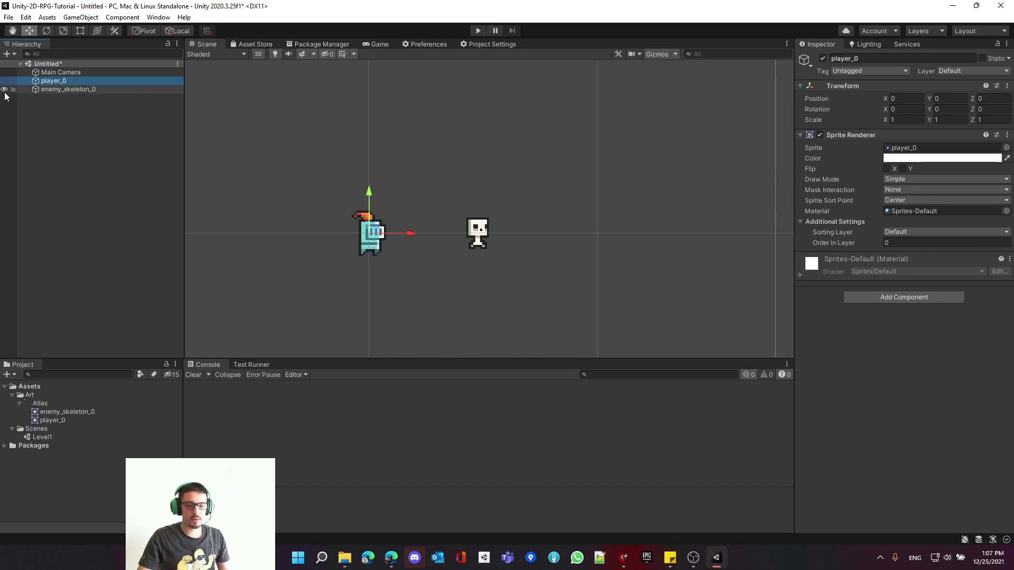
pyautogui.click(68, 89)
pyautogui.click(63, 81)
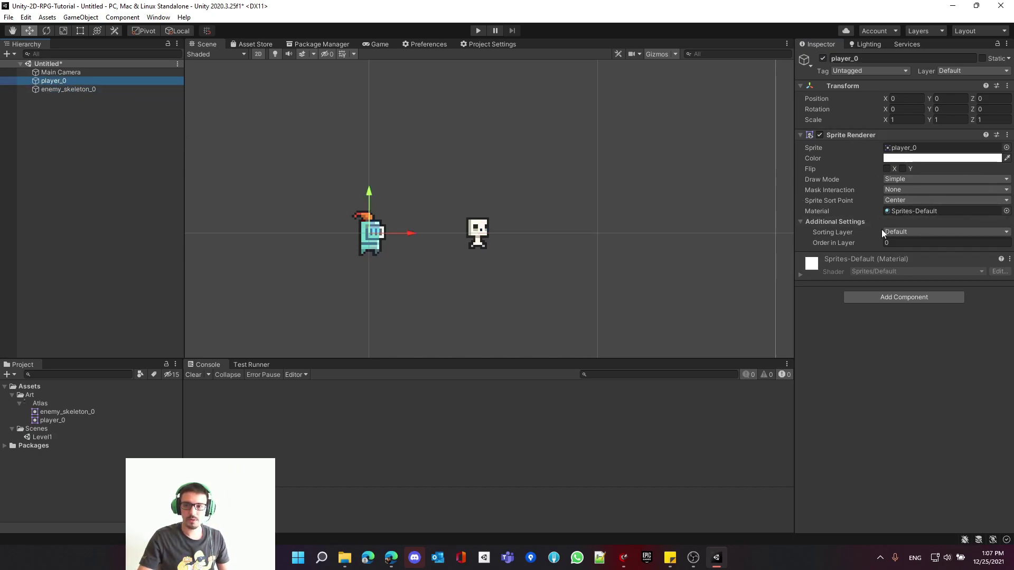
# Open the Sorting Layers settings from the Sprite Renderer of player_0 and examine the list of physics layers.
pyautogui.click(900, 235)
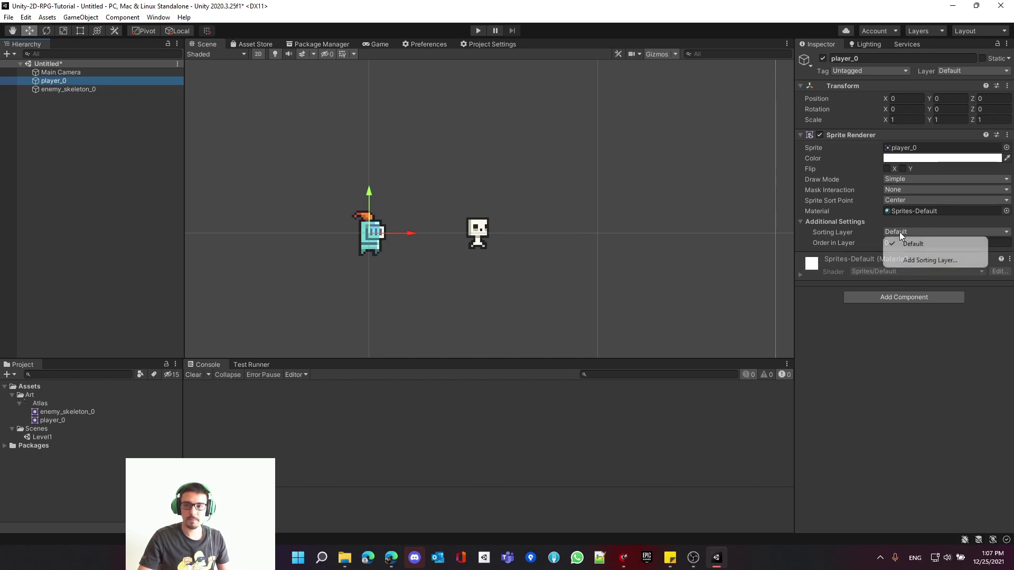
pyautogui.click(890, 261)
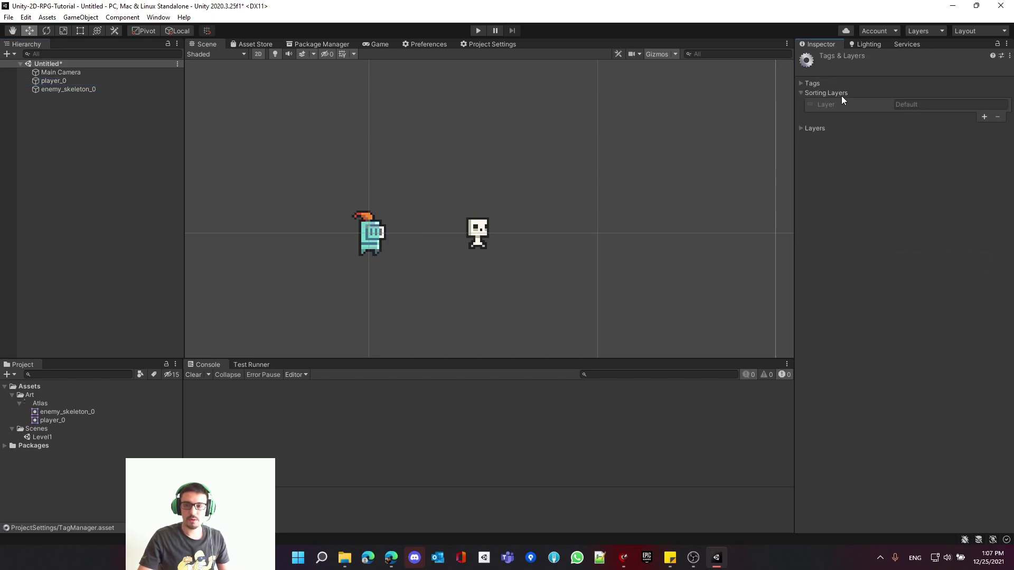
pyautogui.click(808, 128)
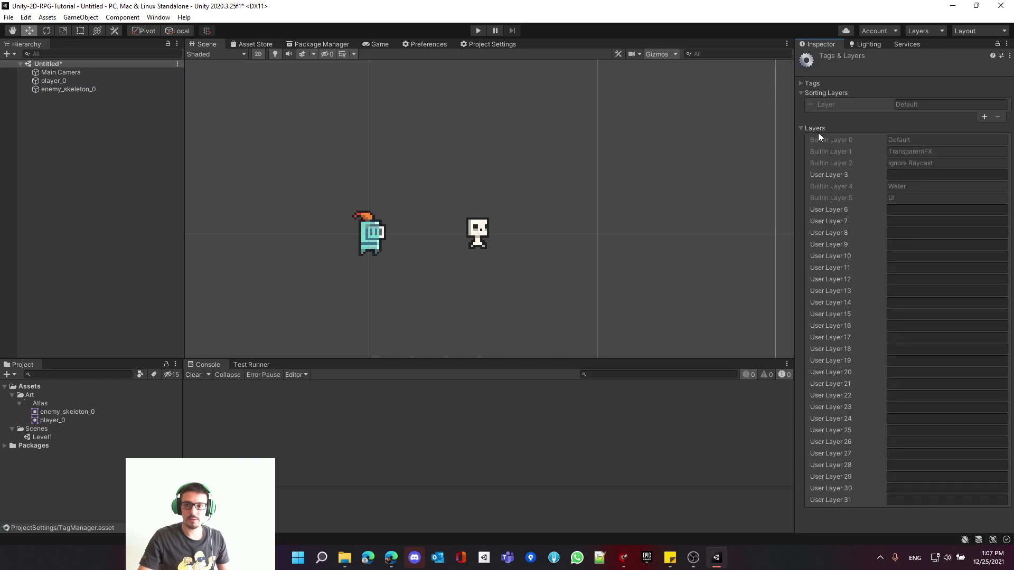
pyautogui.click(809, 127)
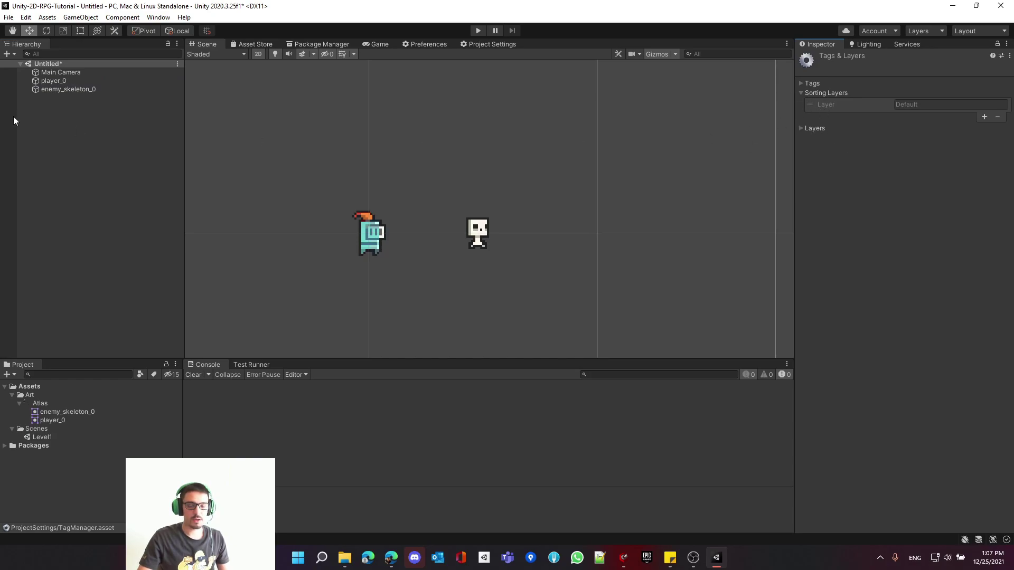
# Check the scene objects' components and open the Physics 2D page of the Project Settings.
pyautogui.click(43, 82)
pyautogui.click(55, 71)
pyautogui.click(59, 90)
pyautogui.click(24, 17)
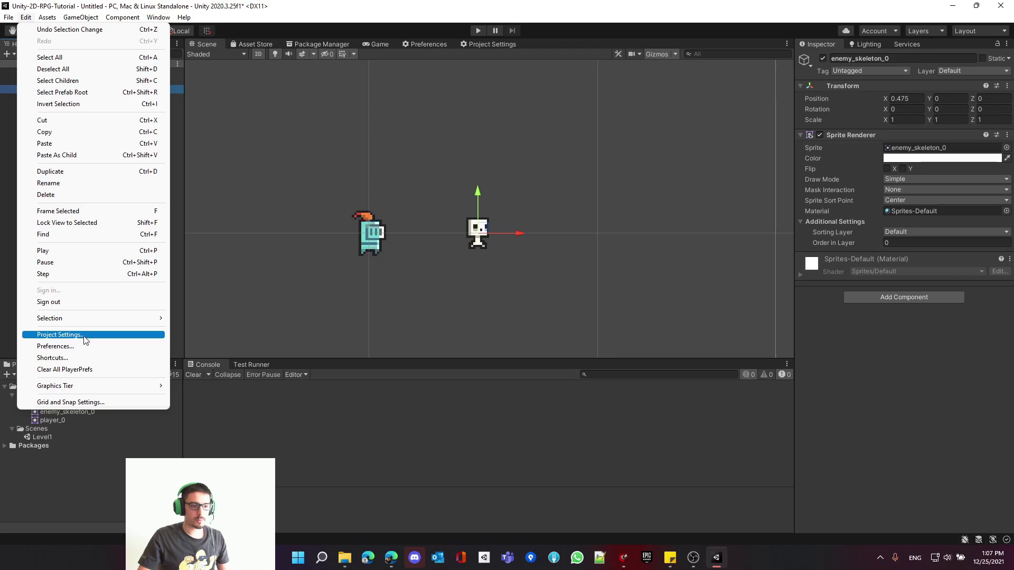
pyautogui.click(59, 334)
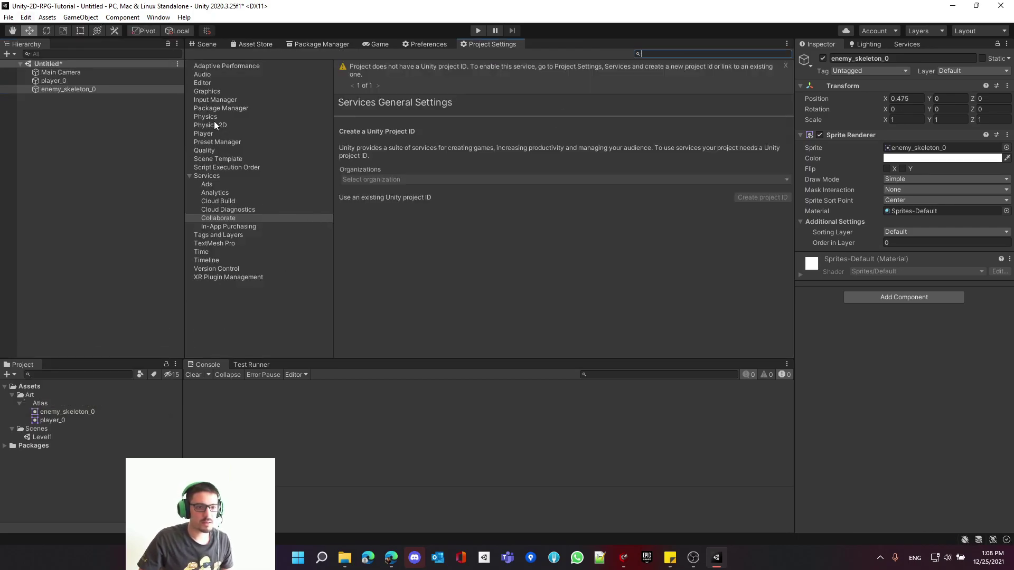
pyautogui.click(214, 125)
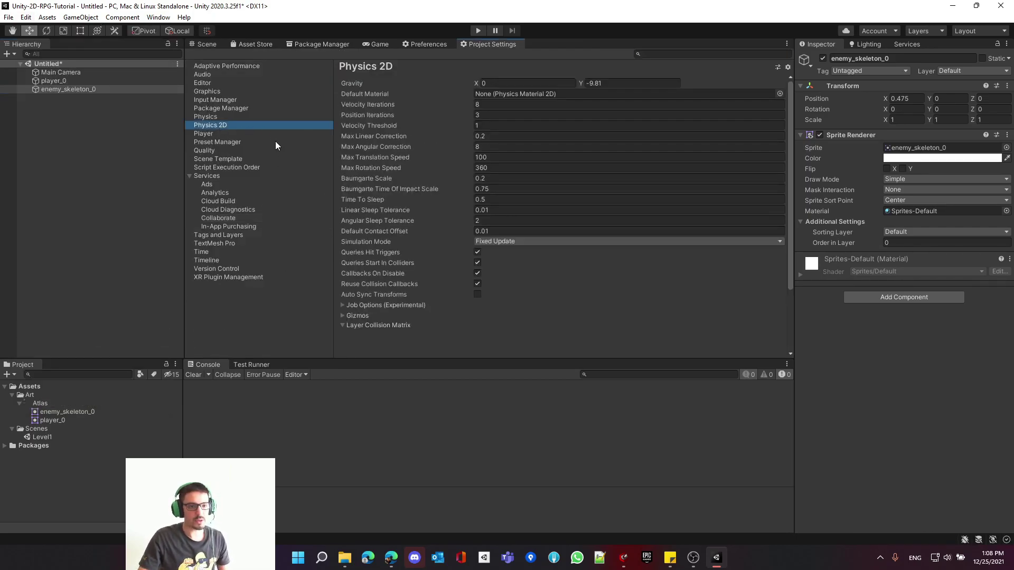
# Close the Project Settings and open the Tags & Layers settings for editing layers.
pyautogui.rightClick(492, 44)
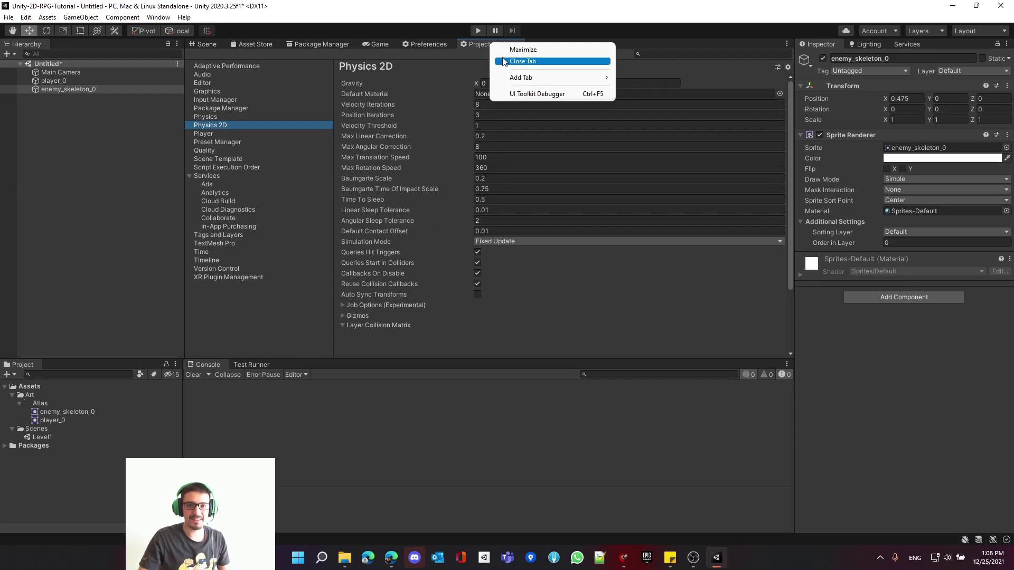
pyautogui.click(502, 61)
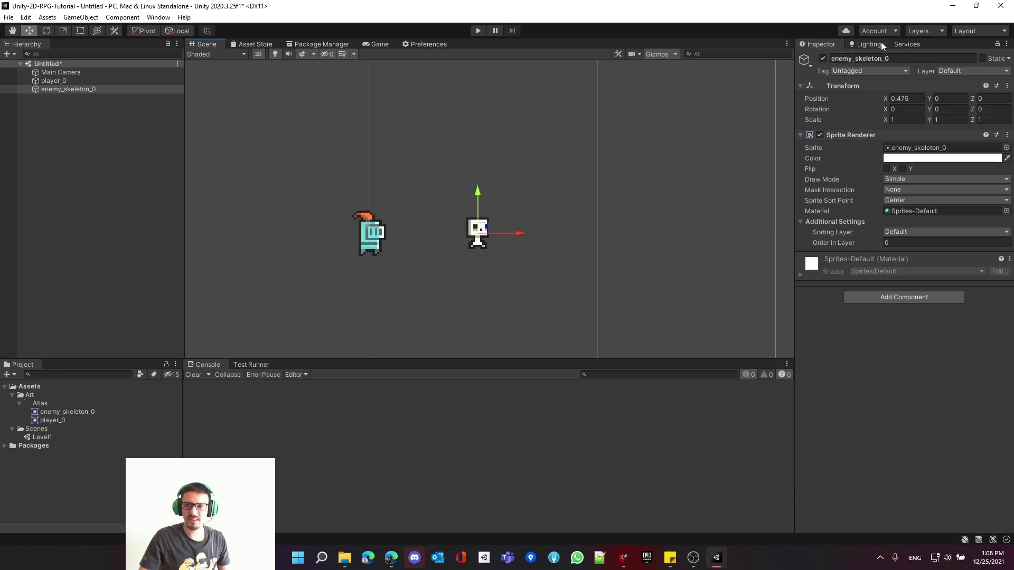
pyautogui.click(918, 32)
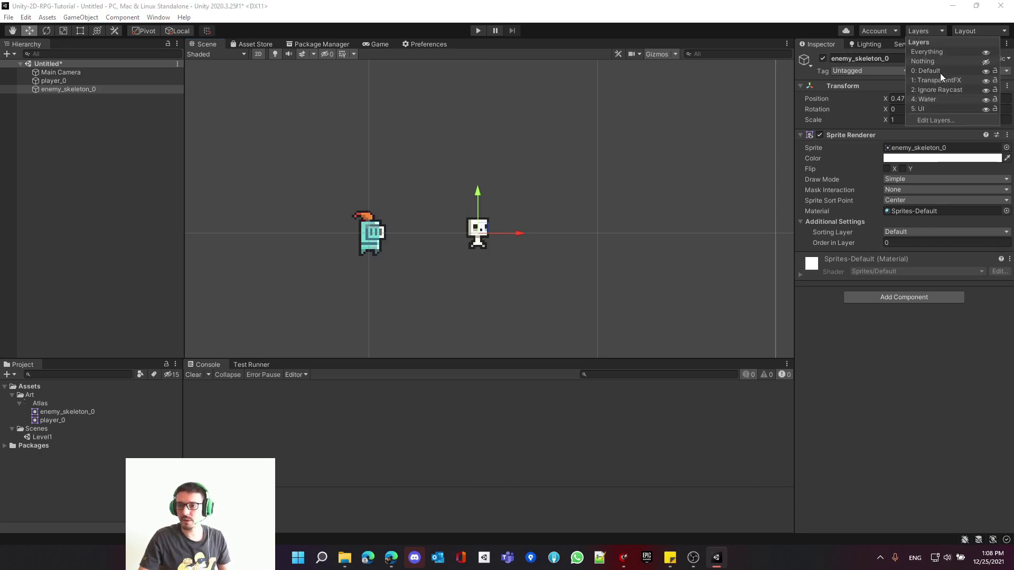
pyautogui.click(929, 119)
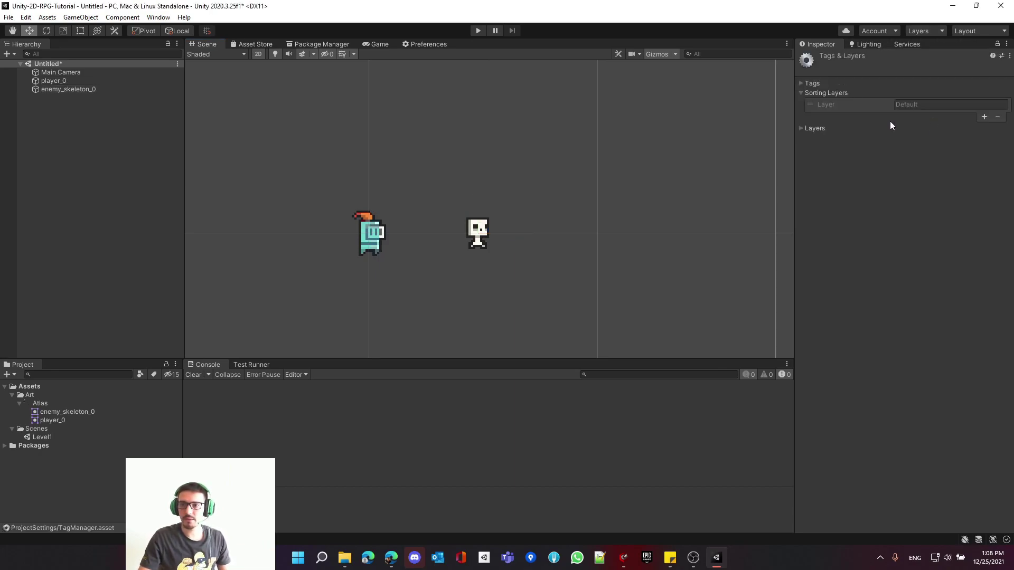
# Check the physics layer options of player_0 and open the Sorting Layers list from its Sprite Renderer.
pyautogui.click(61, 80)
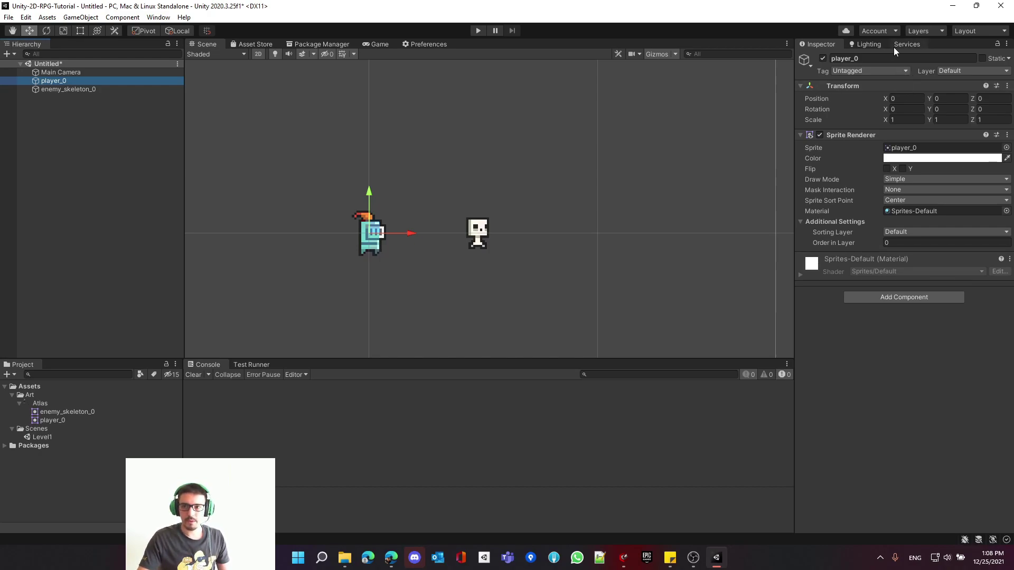
pyautogui.click(897, 233)
pyautogui.click(949, 73)
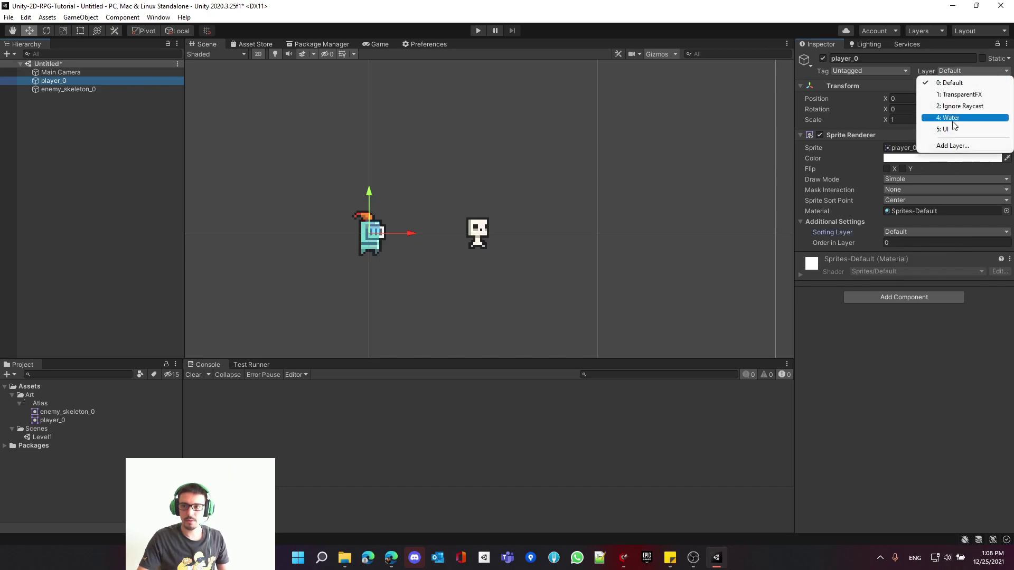
pyautogui.click(892, 232)
pyautogui.click(907, 261)
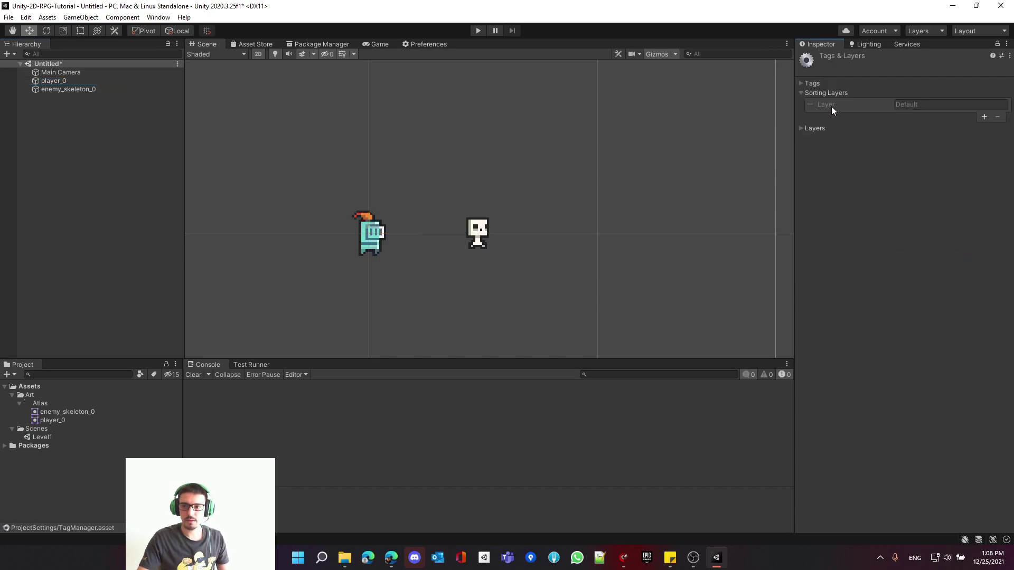
# Add two sorting layers named Player and Floor, and order Floor ahead of Player.
pyautogui.click(984, 116)
pyautogui.click(957, 116)
pyautogui.write('Player')
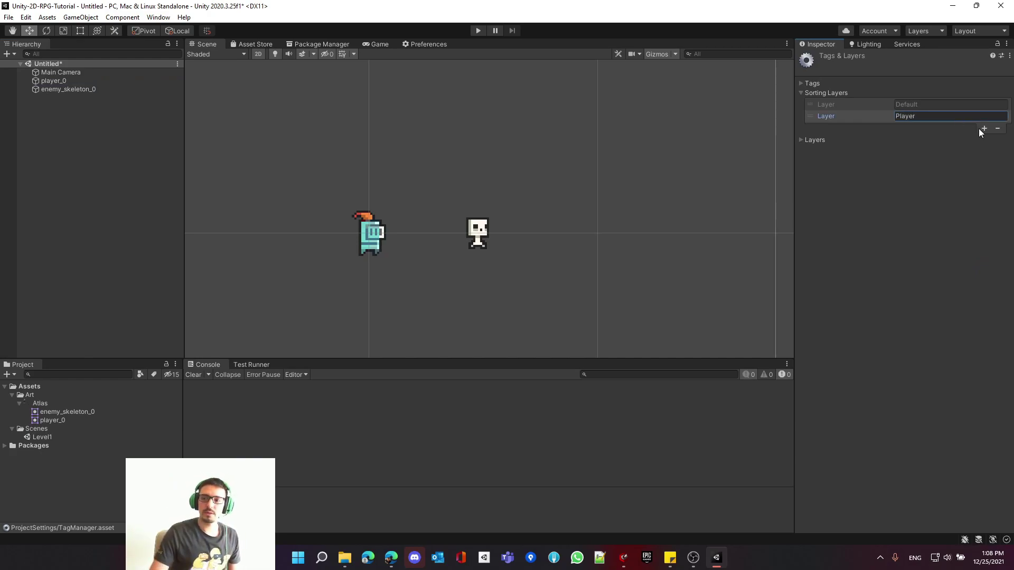
pyautogui.click(983, 128)
pyautogui.click(964, 128)
pyautogui.write('Floo')
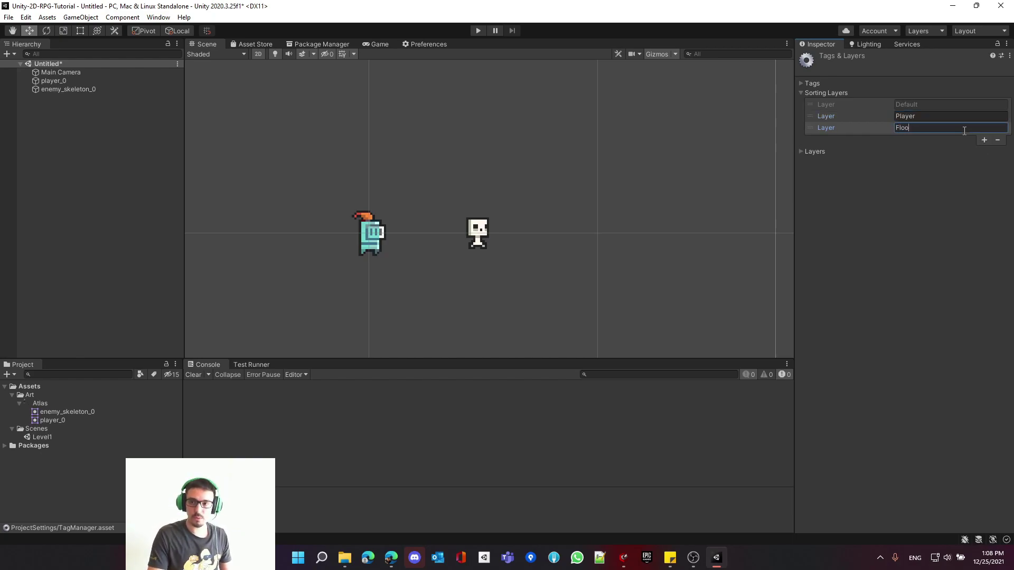
pyautogui.write('r')
pyautogui.moveTo(813, 127); pyautogui.dragTo(815, 116)
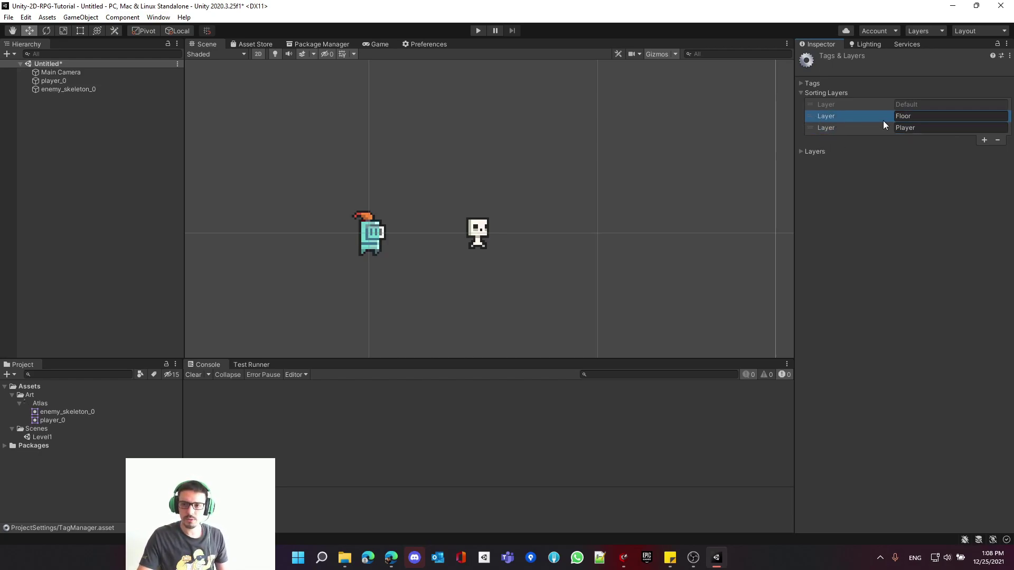
# Add a sorting layer named Enemy after Player.
pyautogui.click(859, 130)
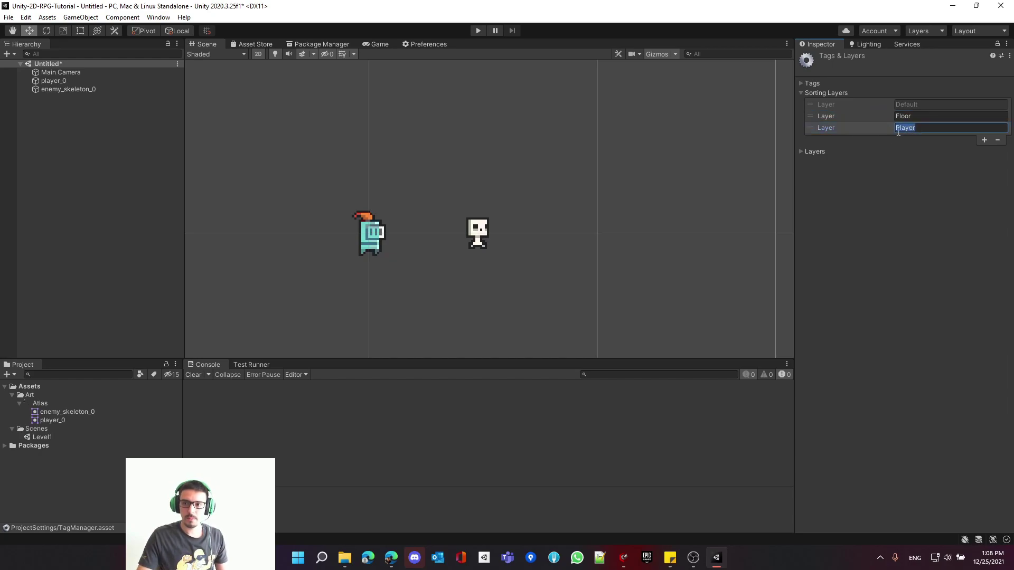
pyautogui.click(922, 129)
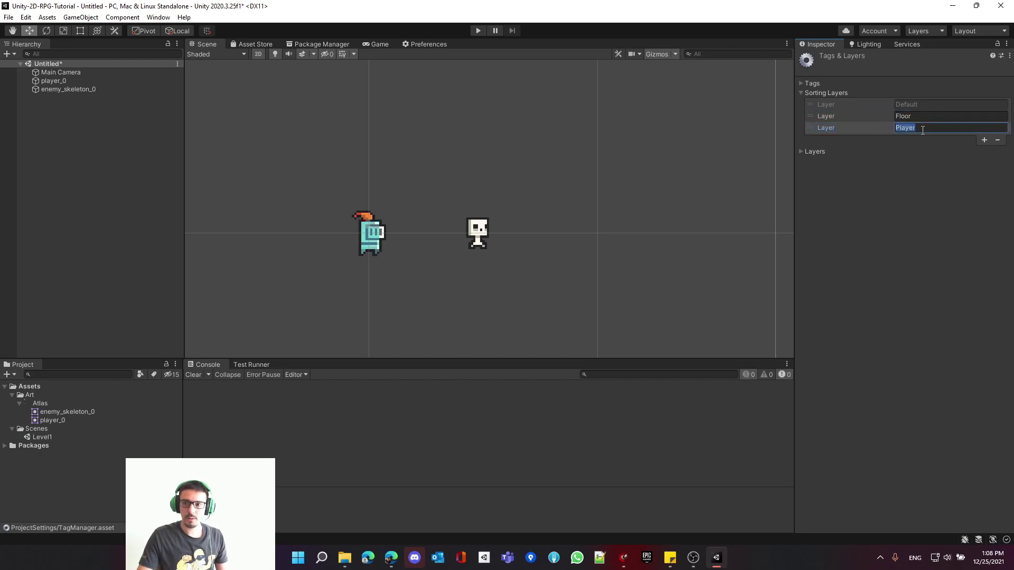
pyautogui.click(984, 139)
pyautogui.click(944, 140)
pyautogui.write('Enemy')
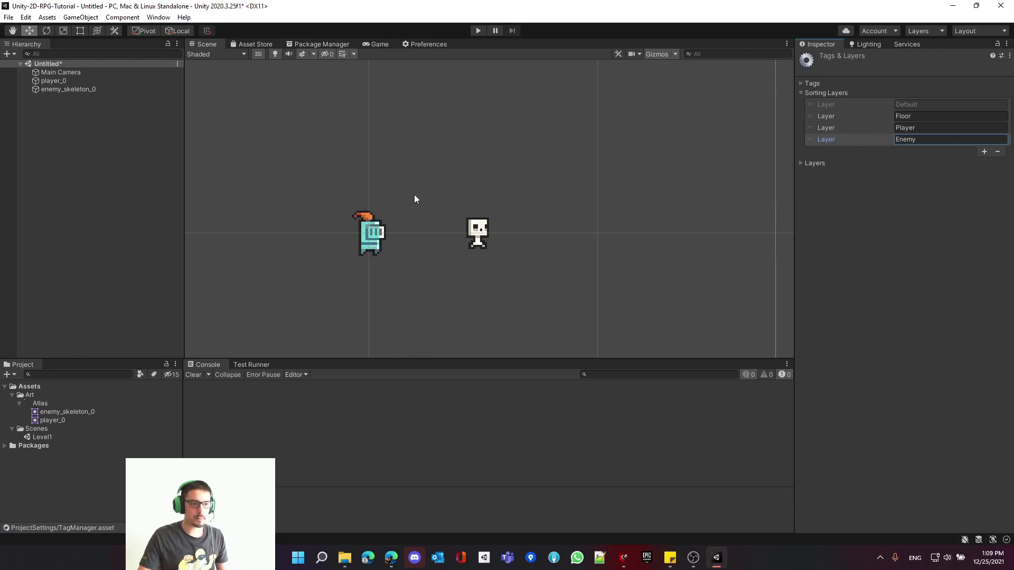
# Assign player_0 to the Player sorting layer and enemy_skeleton_0 to the Enemy sorting layer.
pyautogui.click(59, 79)
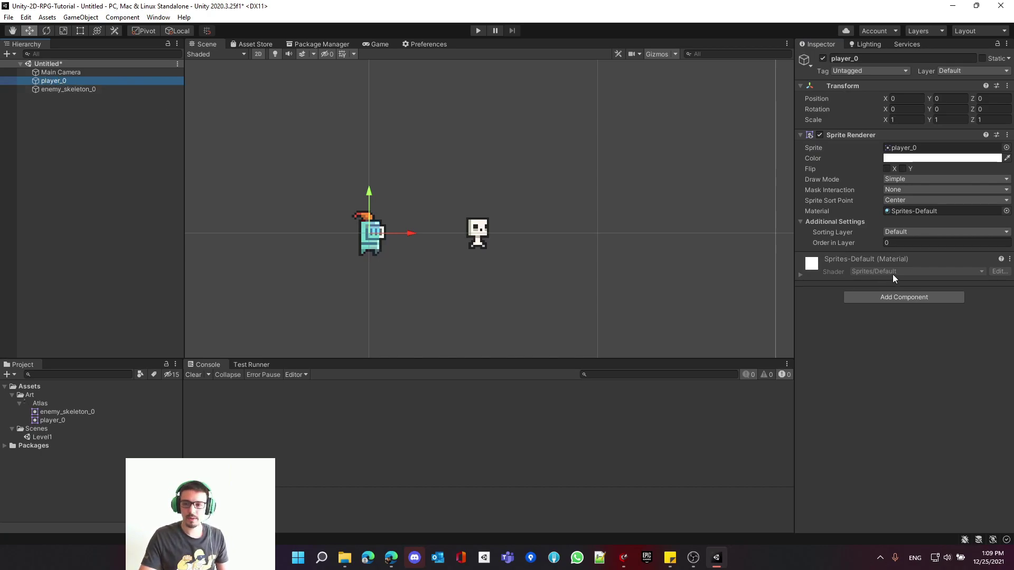
pyautogui.click(901, 233)
pyautogui.click(920, 266)
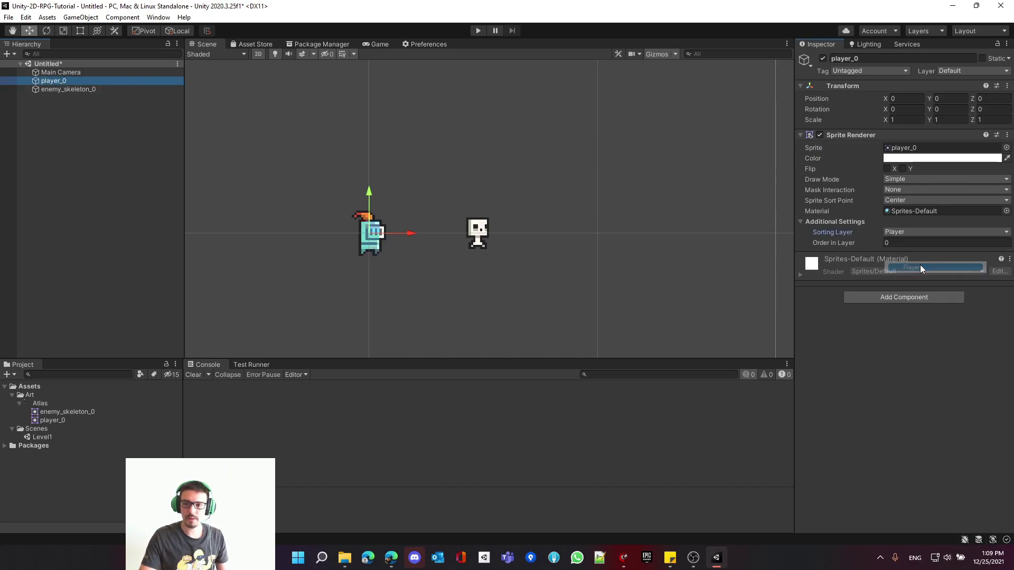
pyautogui.click(80, 89)
pyautogui.click(912, 233)
pyautogui.click(924, 277)
# Test the draw order by overlapping enemy_skeleton_0 with the knight, keep Order in Layer at 0, and move the skeleton away to X about 0.401.
pyautogui.click(67, 90)
pyautogui.moveTo(519, 235); pyautogui.dragTo(424, 240)
pyautogui.click(914, 242)
pyautogui.write('5')
pyautogui.press('BackSpace')
pyautogui.write('0')
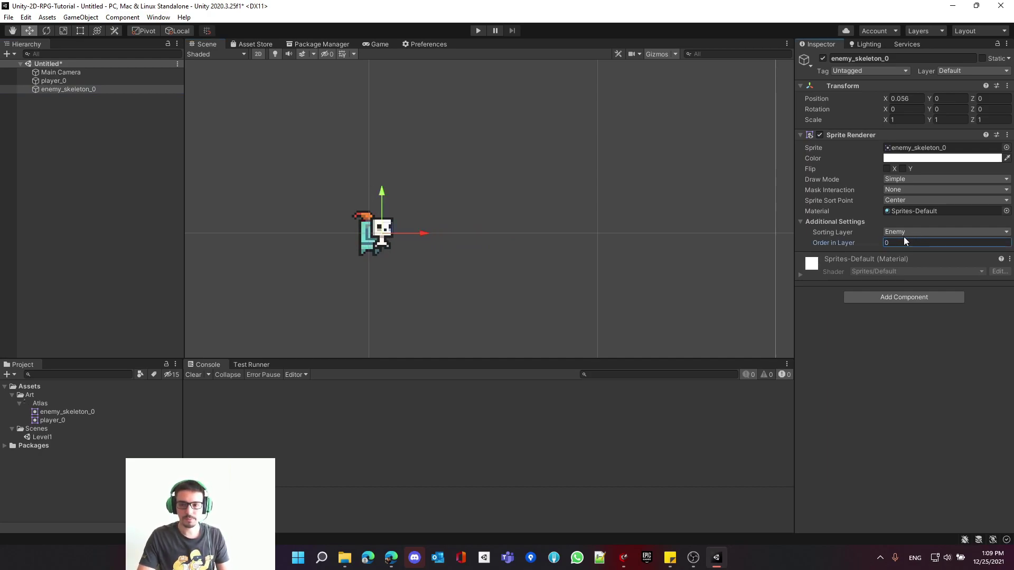
pyautogui.moveTo(400, 233); pyautogui.dragTo(489, 235)
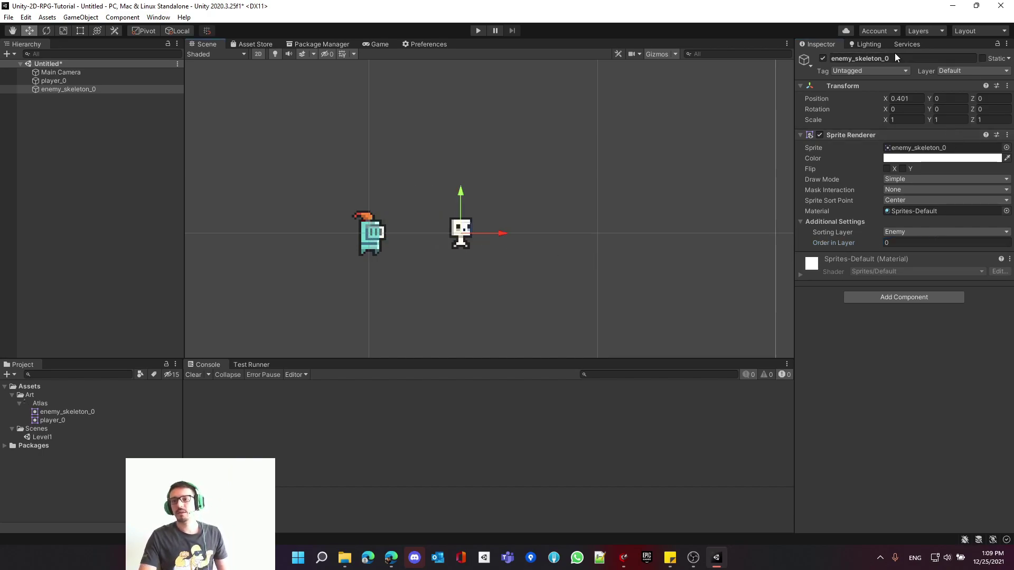
# Review the Player entry in the Sorting Layers and open the physics layers list from player_0.
pyautogui.click(941, 31)
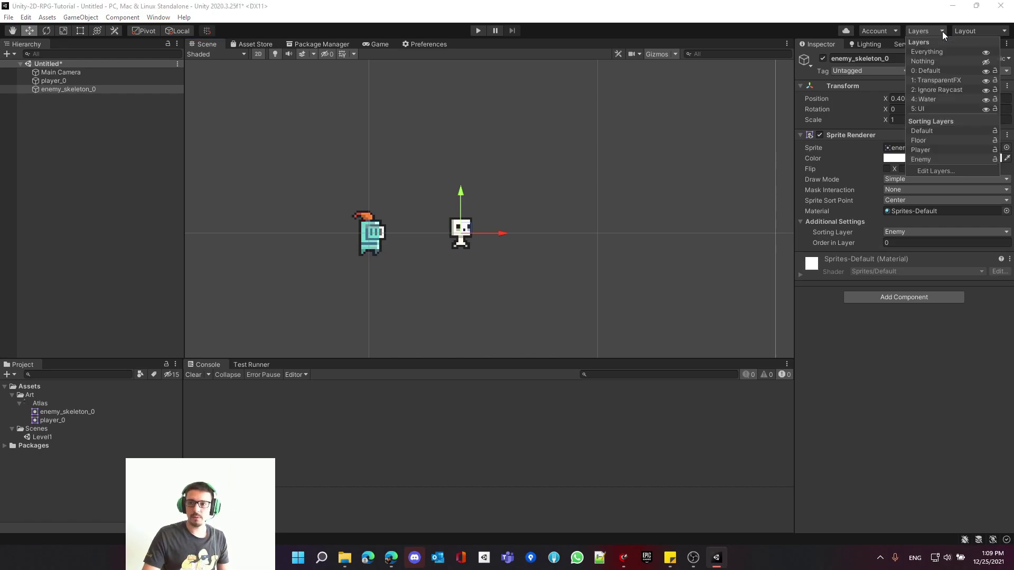
pyautogui.click(929, 169)
pyautogui.click(924, 128)
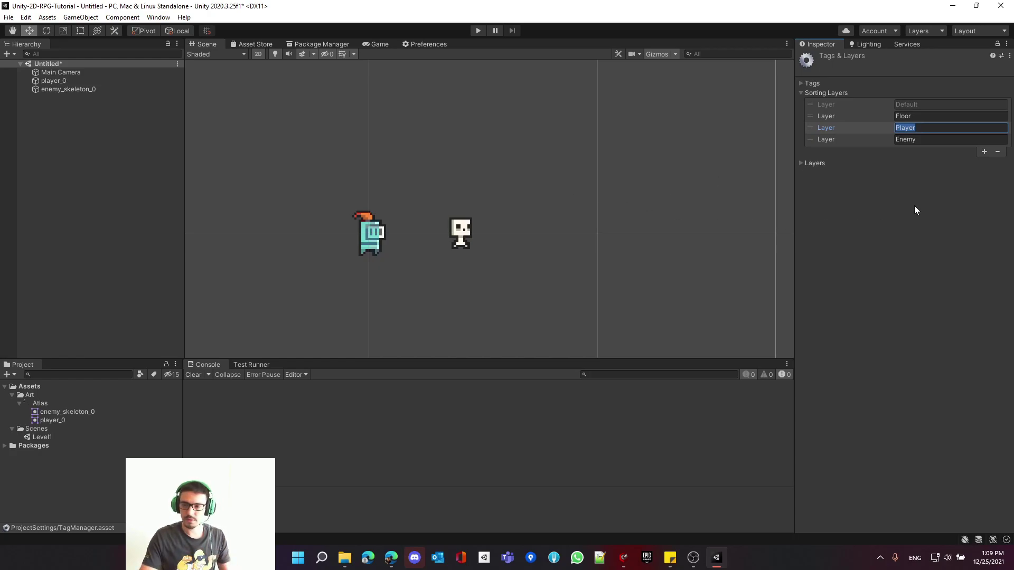
pyautogui.click(61, 80)
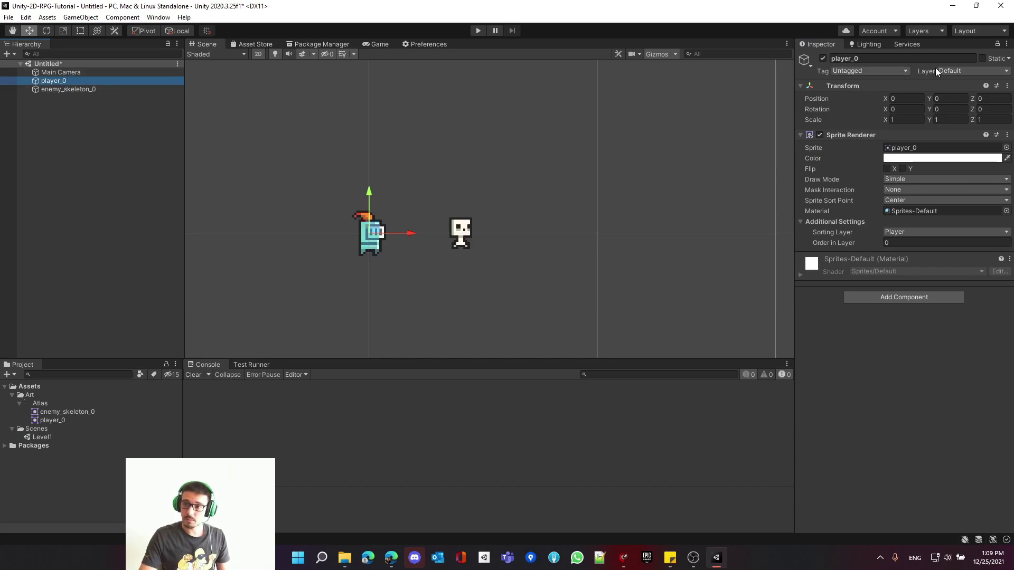
pyautogui.click(970, 72)
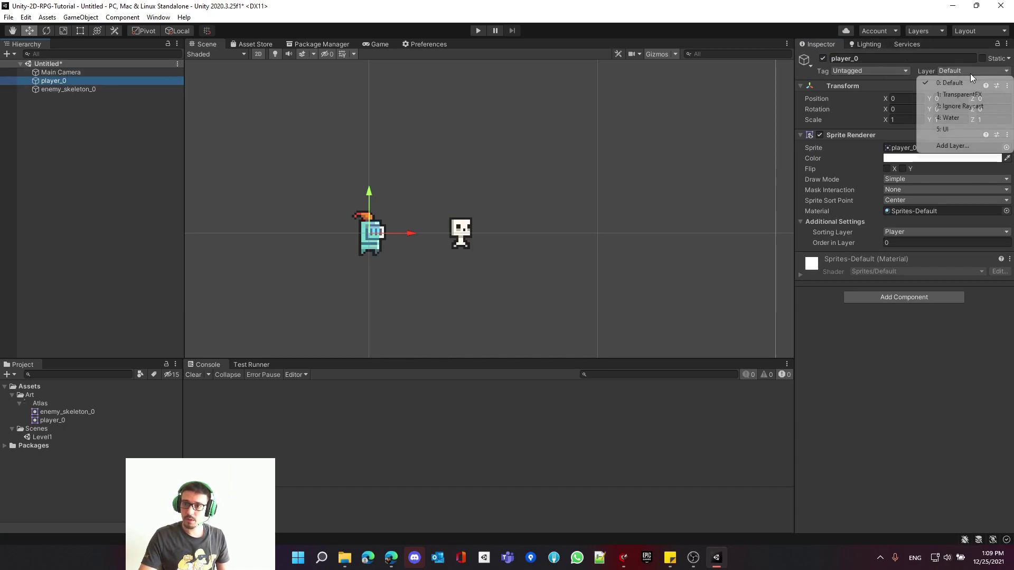
pyautogui.click(936, 148)
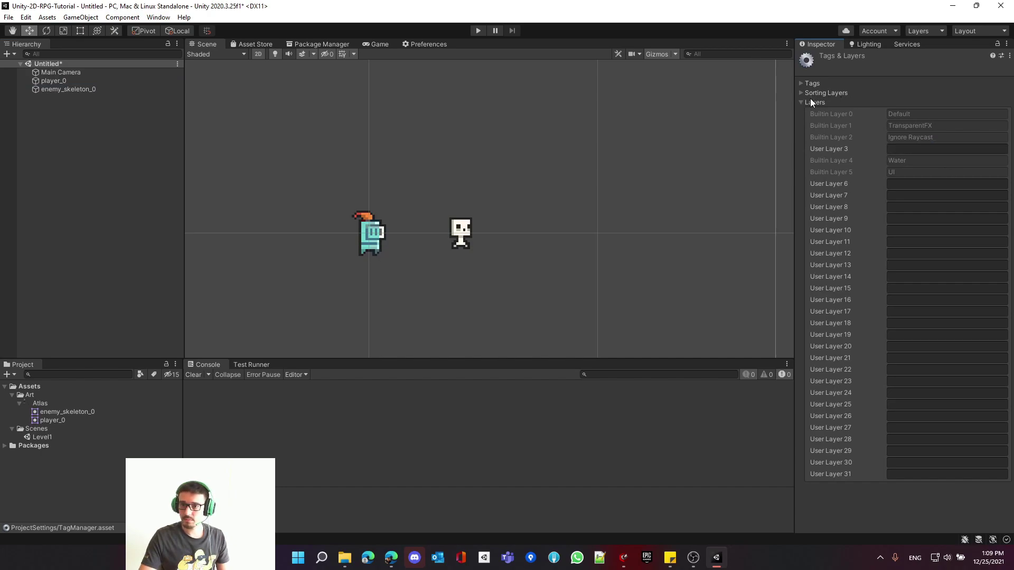
# Rename the Player sorting layer to Character and delete the Enemy sorting layer.
pyautogui.click(812, 102)
pyautogui.click(813, 93)
pyautogui.click(946, 129)
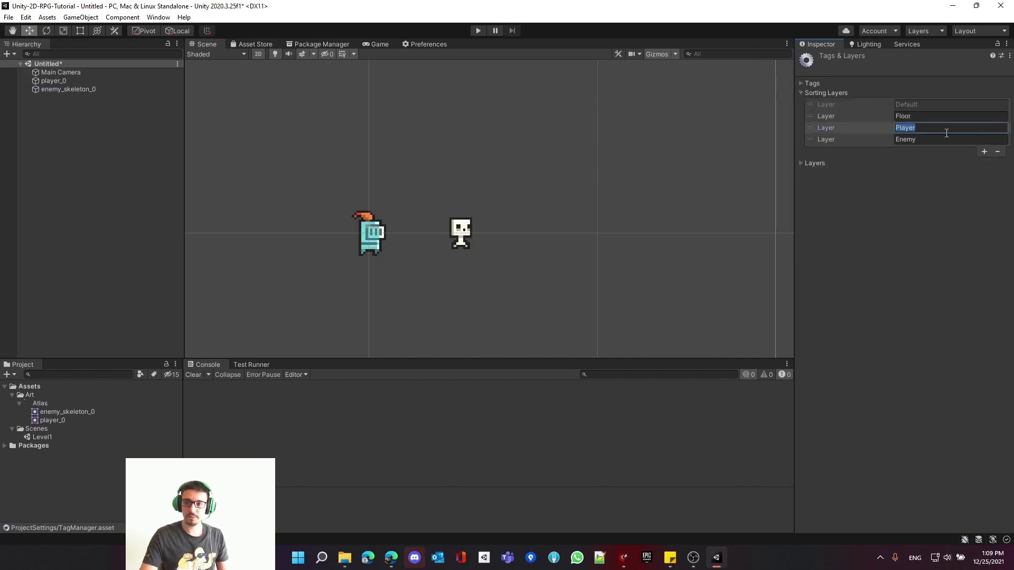
pyautogui.write('Character')
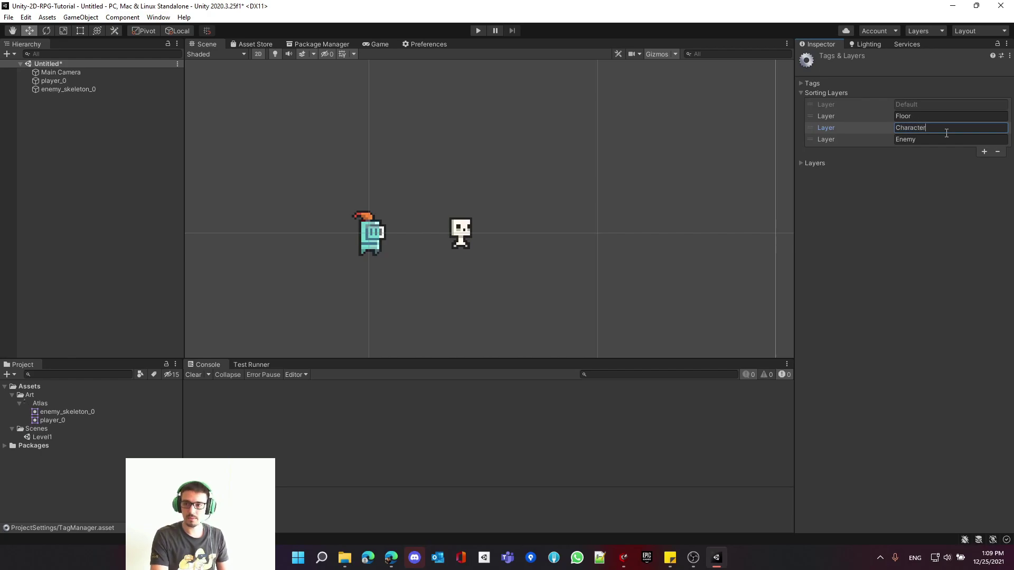
pyautogui.press('Return')
pyautogui.press('BackSpace')
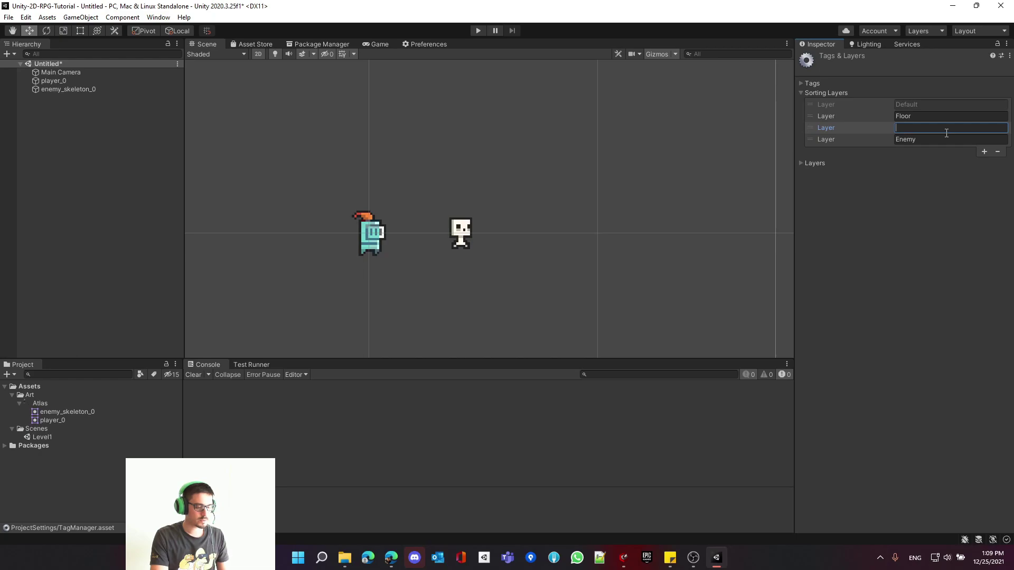
pyautogui.write('Character')
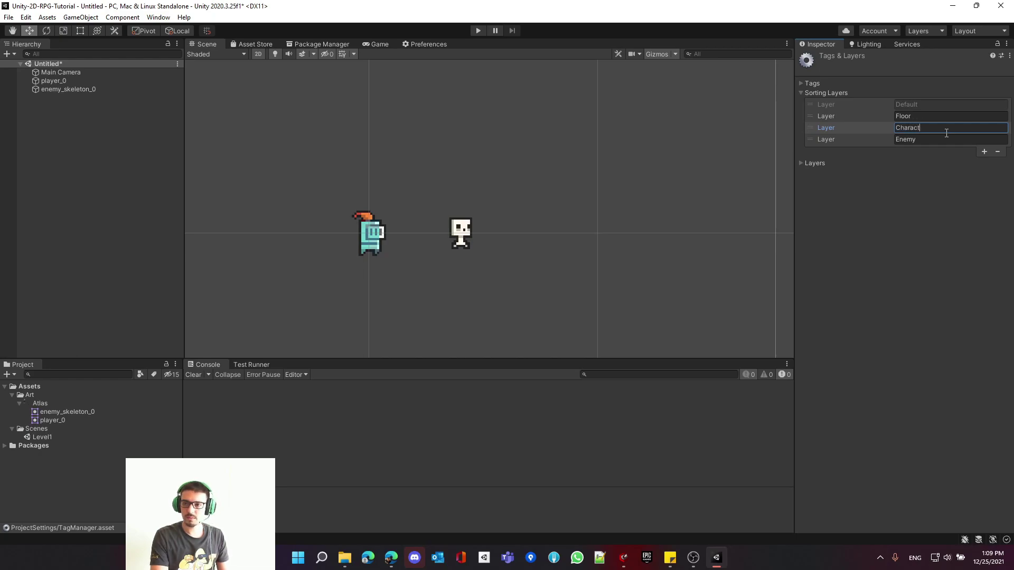
pyautogui.click(871, 138)
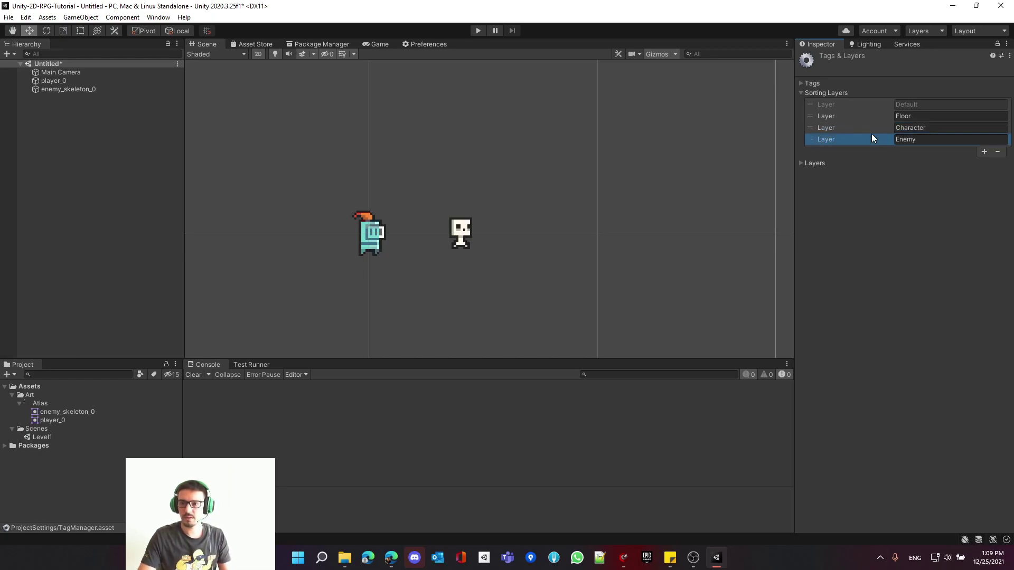
pyautogui.click(997, 153)
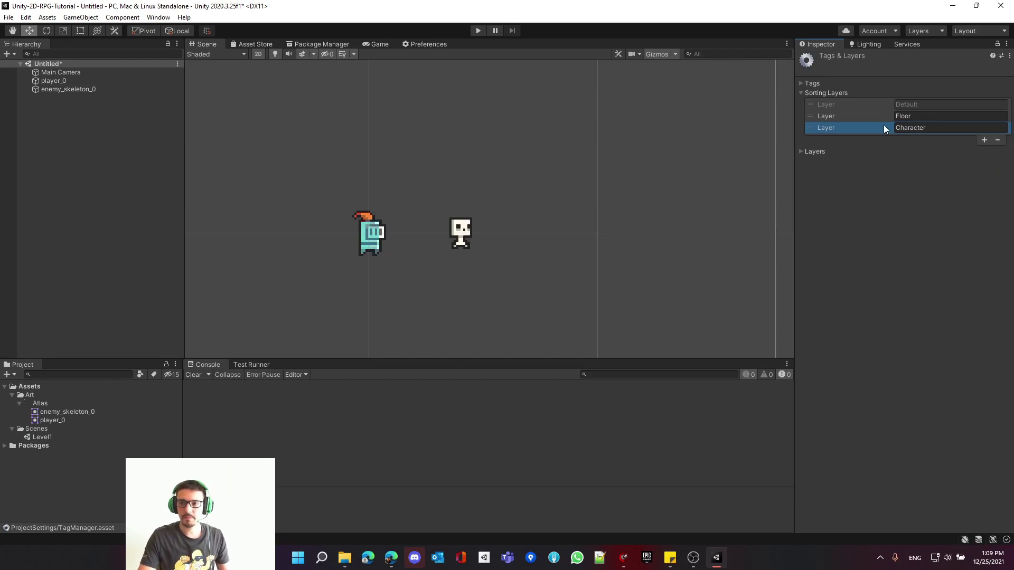
# Check the sorting layer of player_0 and assign enemy_skeleton_0 to the Character sorting layer.
pyautogui.click(67, 81)
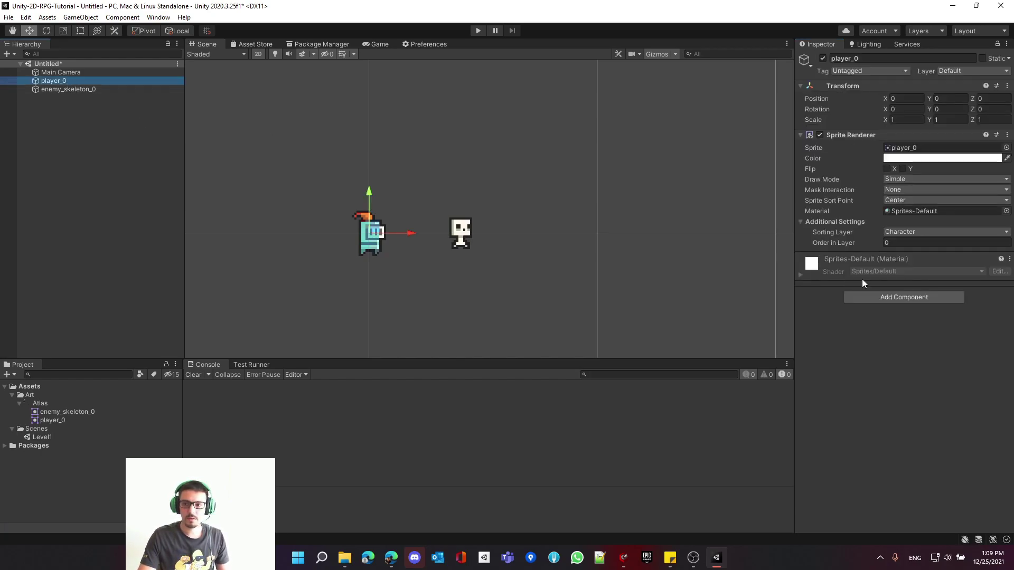
pyautogui.click(79, 89)
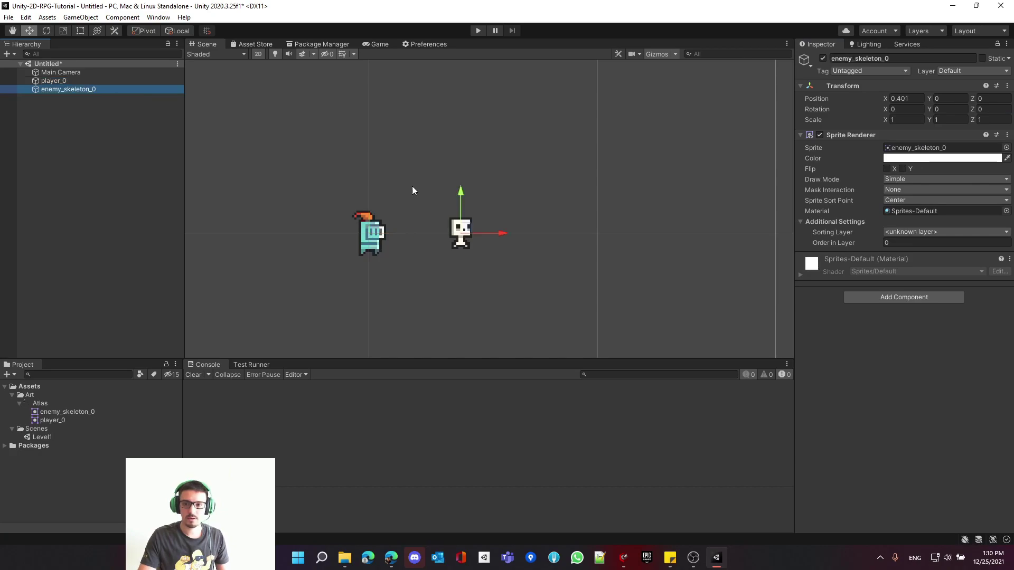
pyautogui.click(907, 234)
pyautogui.click(926, 265)
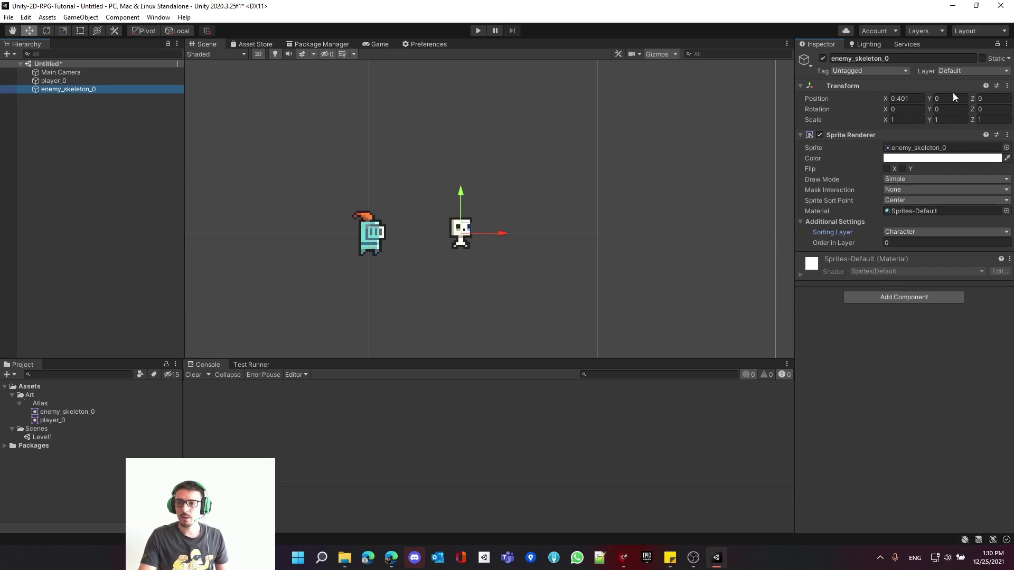
# Compare the physics Layer options of enemy_skeleton_0 with its Sorting Layer options.
pyautogui.click(951, 70)
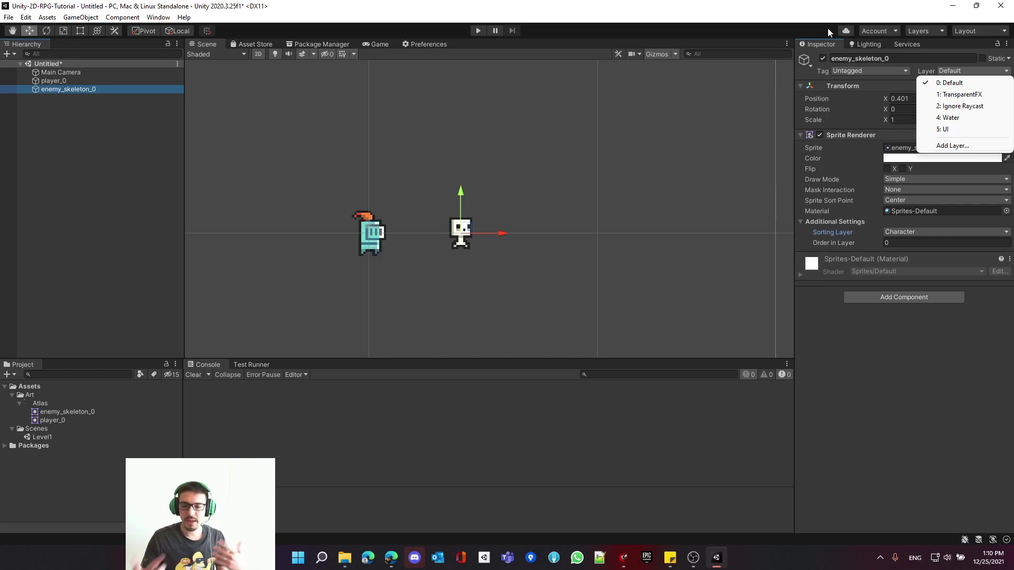
pyautogui.click(846, 31)
pyautogui.click(959, 69)
pyautogui.click(846, 31)
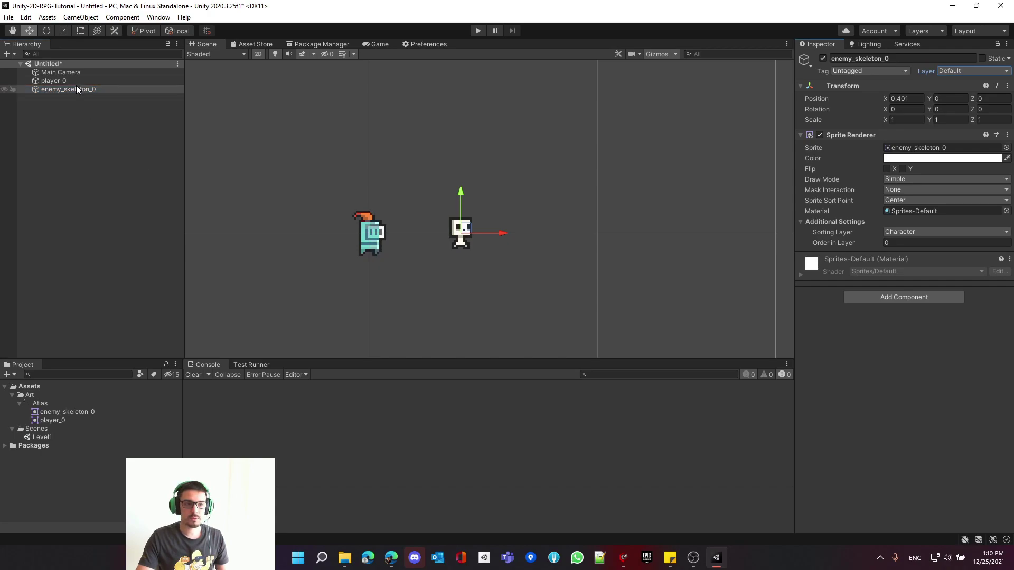
pyautogui.click(62, 110)
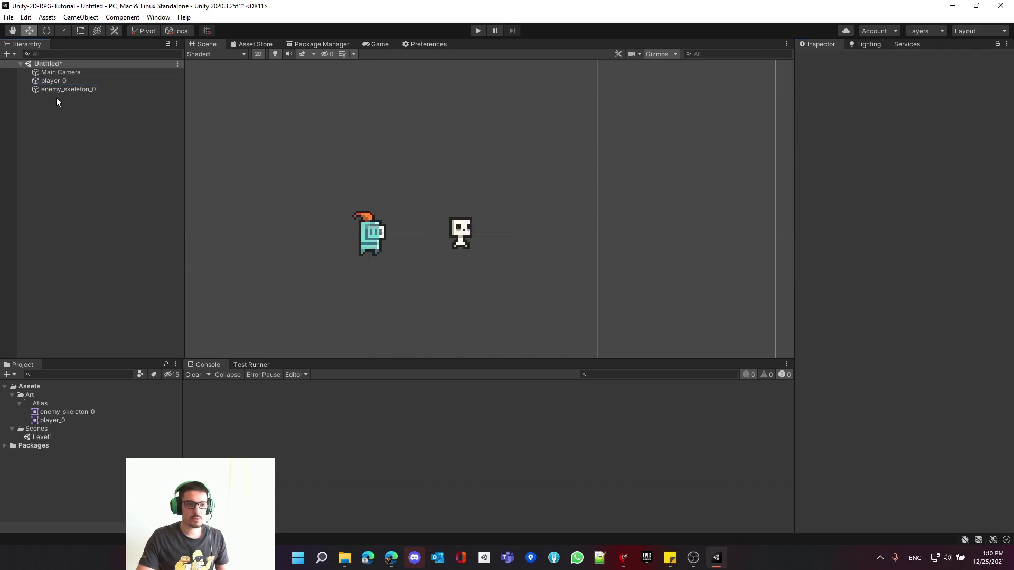
pyautogui.click(53, 89)
pyautogui.click(916, 238)
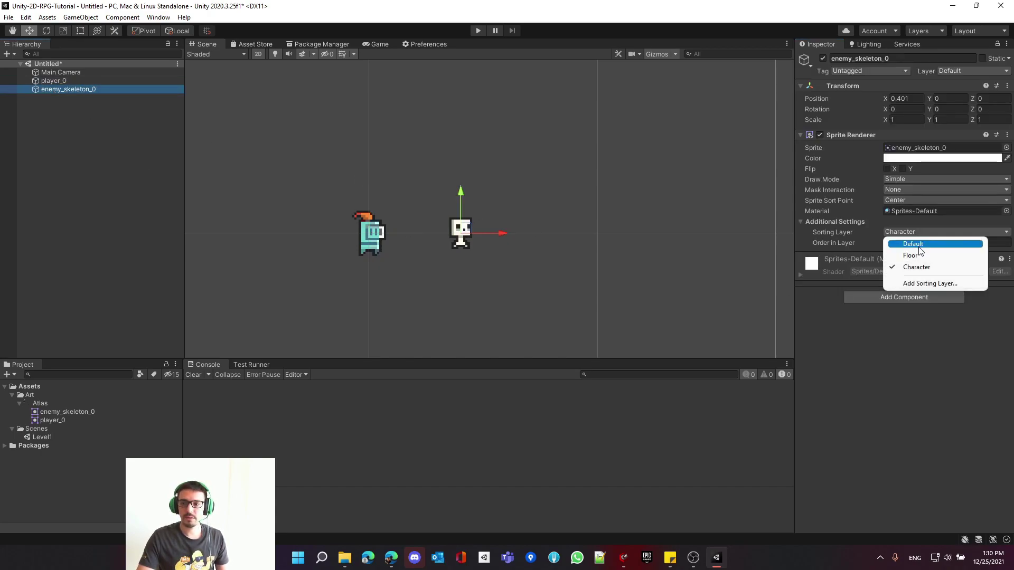
# Assign enemy_skeleton_0 to the Floor sorting layer and try moving player_0 horizontally over it to test the overlap.
pyautogui.click(908, 254)
pyautogui.click(68, 81)
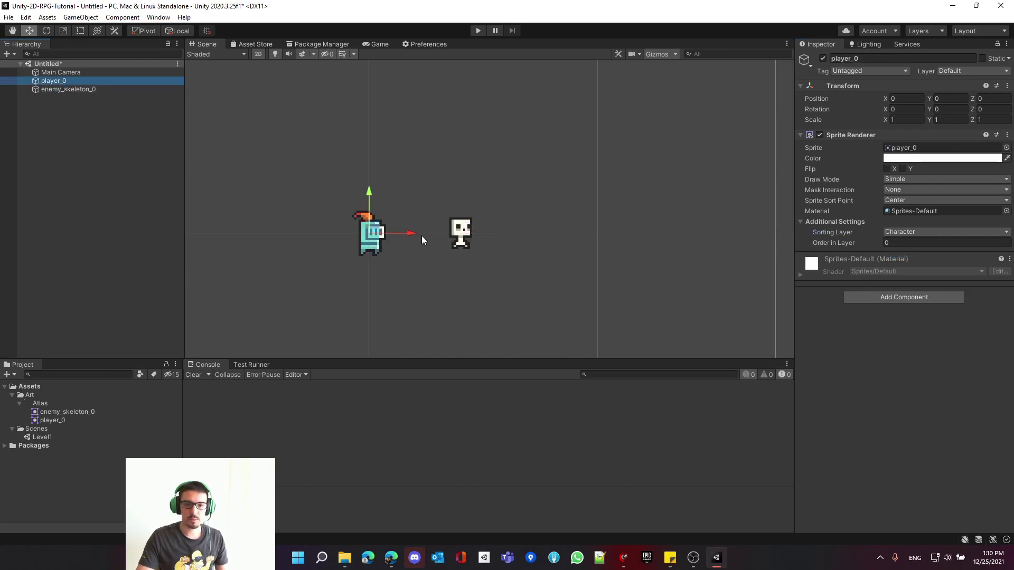
pyautogui.moveTo(417, 234); pyautogui.dragTo(478, 222)
pyautogui.hotkey('ctrl', 'z')
pyautogui.hotkey('ctrl', 'z')
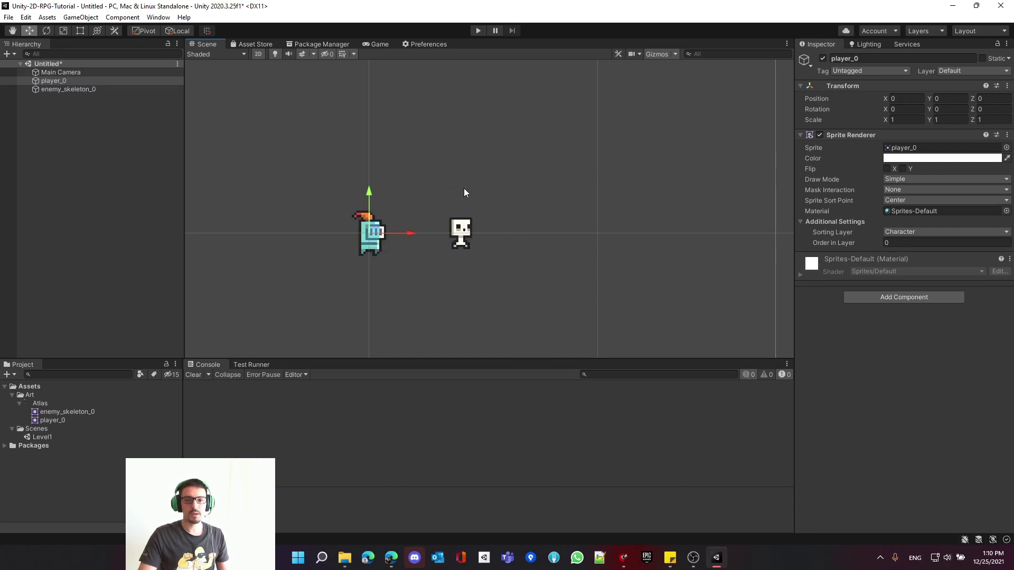
# Delete enemy_skeleton_0 from the scene and select player_0.
pyautogui.click(69, 89)
pyautogui.press('Delete')
pyautogui.click(99, 81)
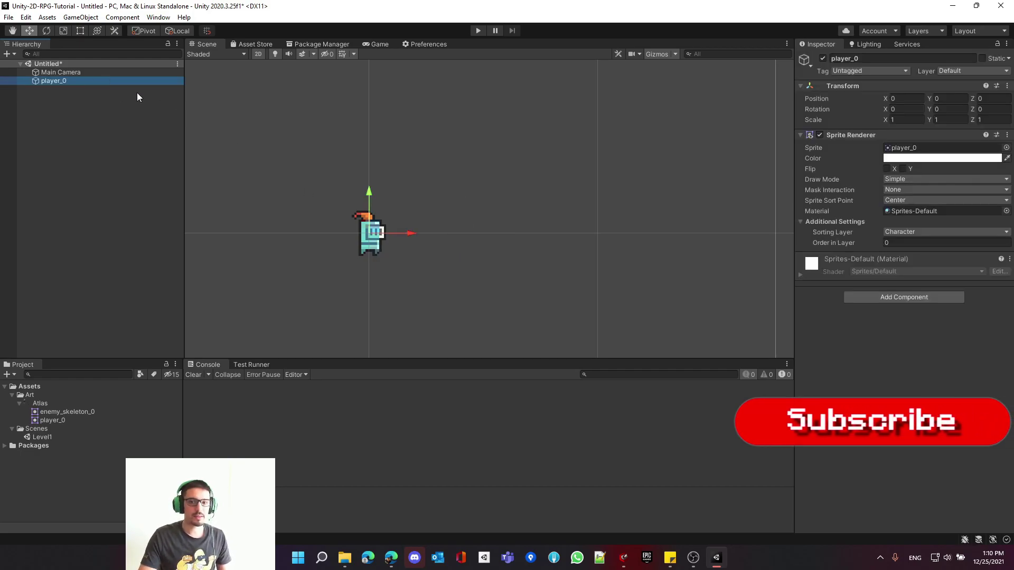
# Save the scene as Level1 in the Assets/Scenes folder, replacing the existing file.
pyautogui.hotkey('ctrl', 's')
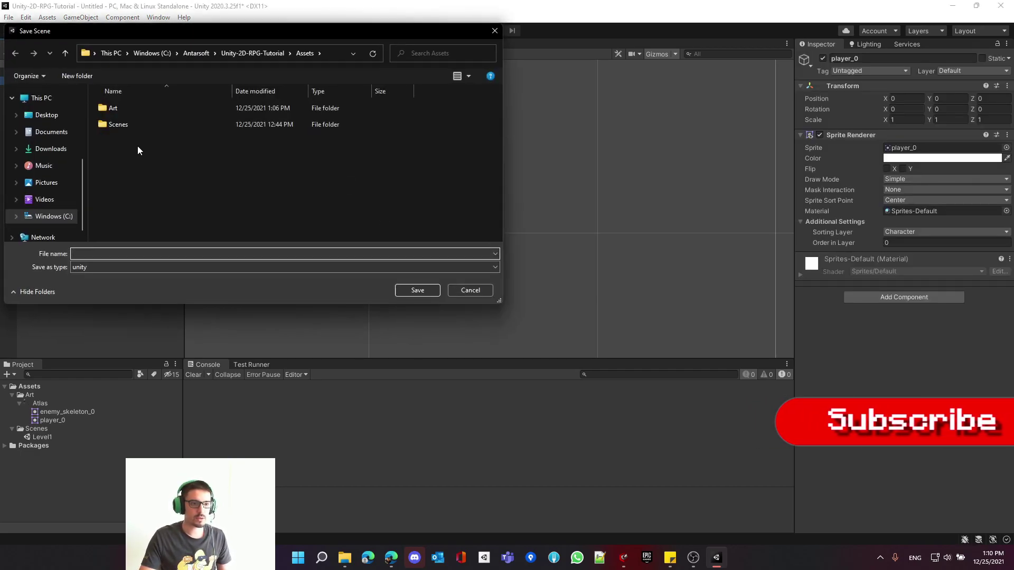
pyautogui.doubleClick(122, 125)
pyautogui.doubleClick(125, 108)
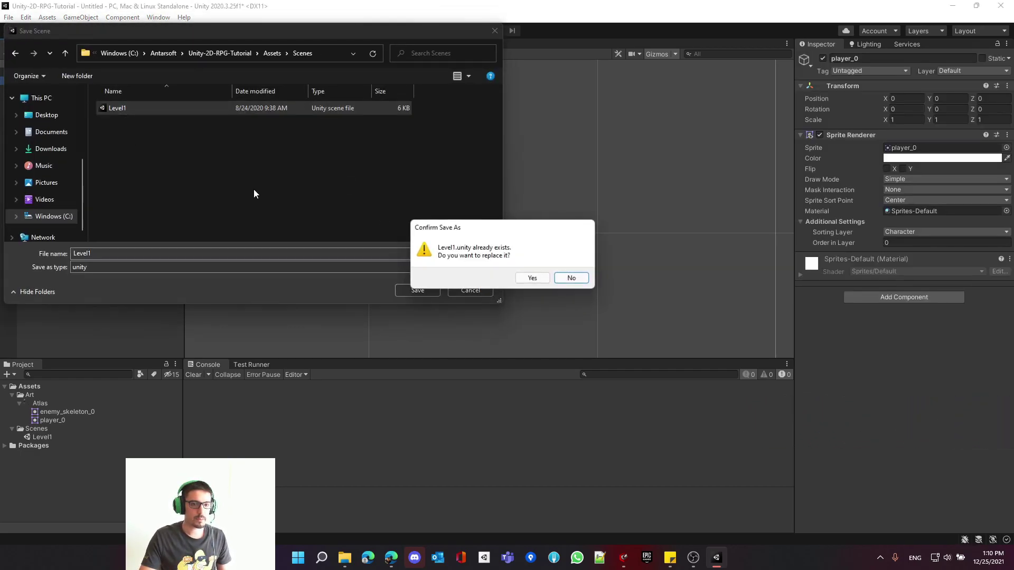
pyautogui.click(531, 279)
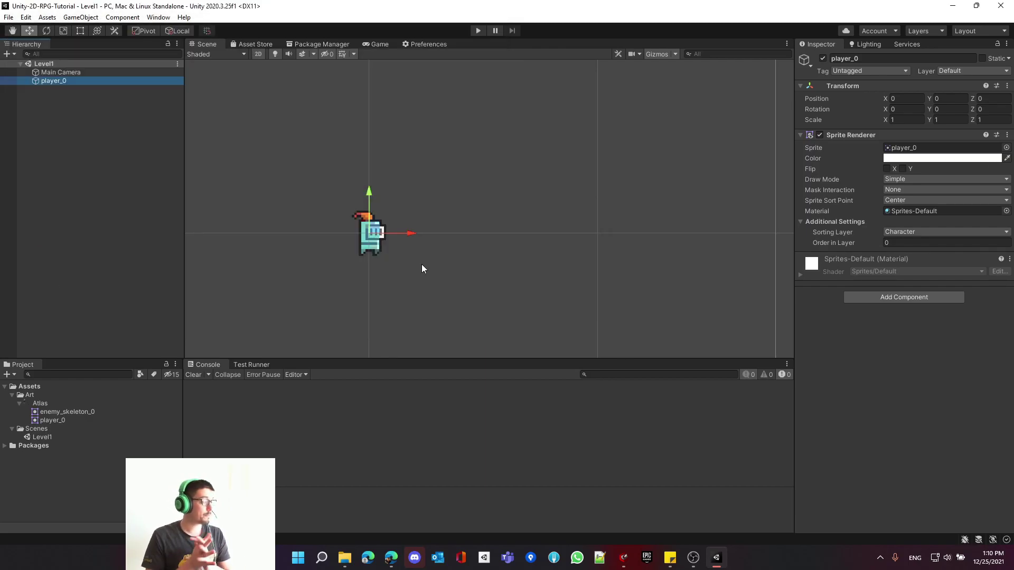